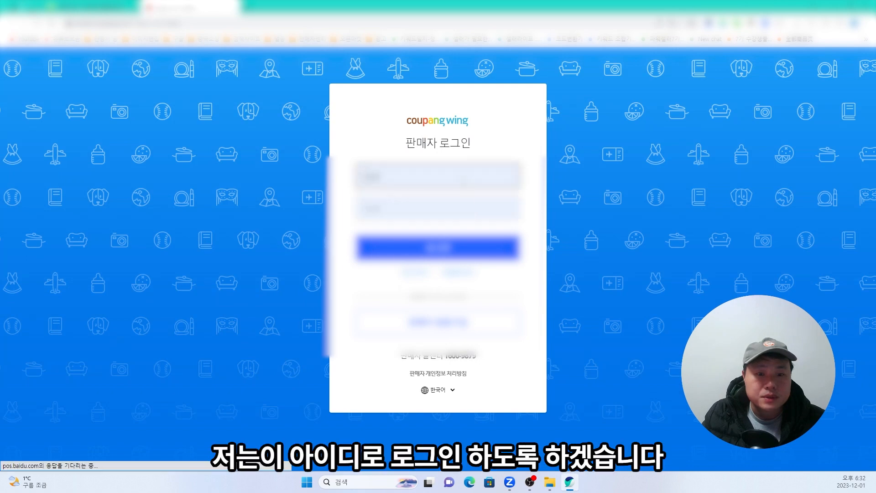
Step: Log in to the Coupang Wing seller account and open the product registration page (상품 등록)
click(410, 251)
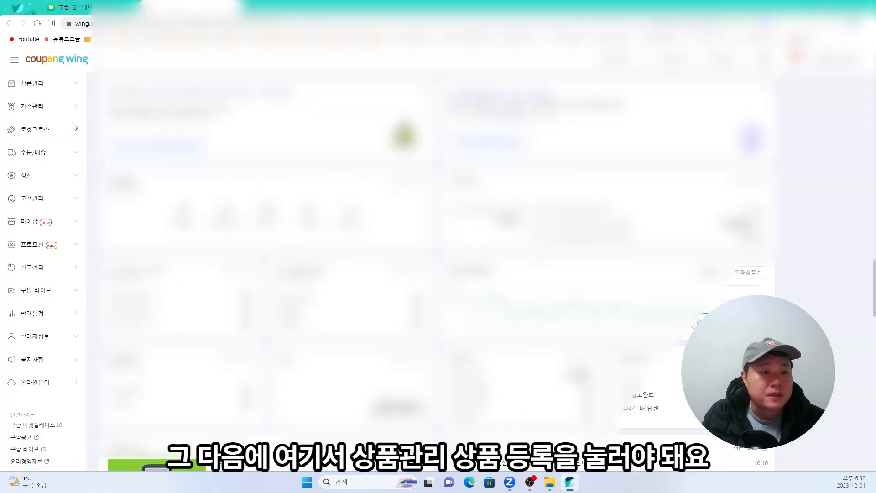
click(32, 84)
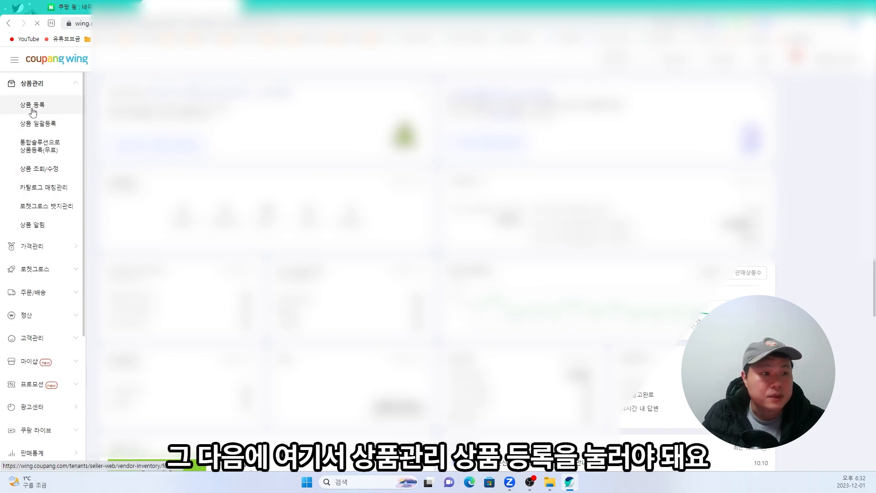
click(32, 106)
Step: Look through the product list in the copy-registration section (복사등록) and collapse the section again
click(139, 125)
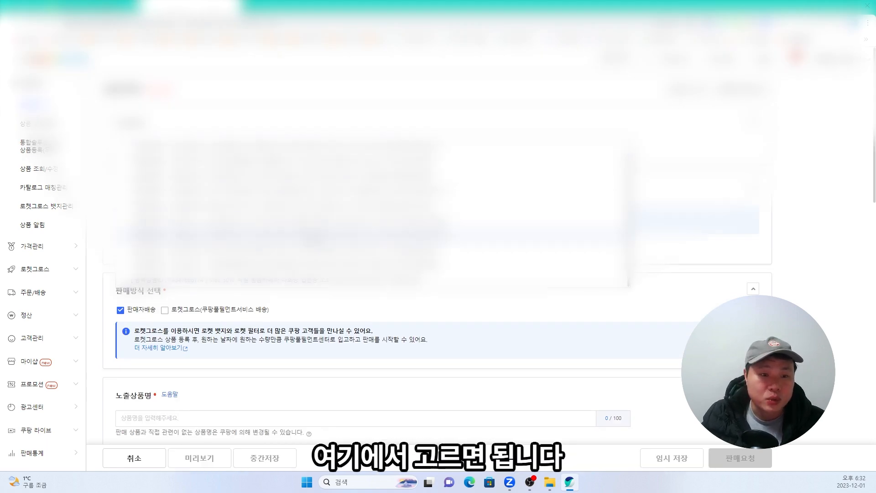
click(151, 131)
Step: Search the catalog matching dialog (카탈로그 상품매칭) for "크리스마스트리"
drag(115, 165, 176, 167)
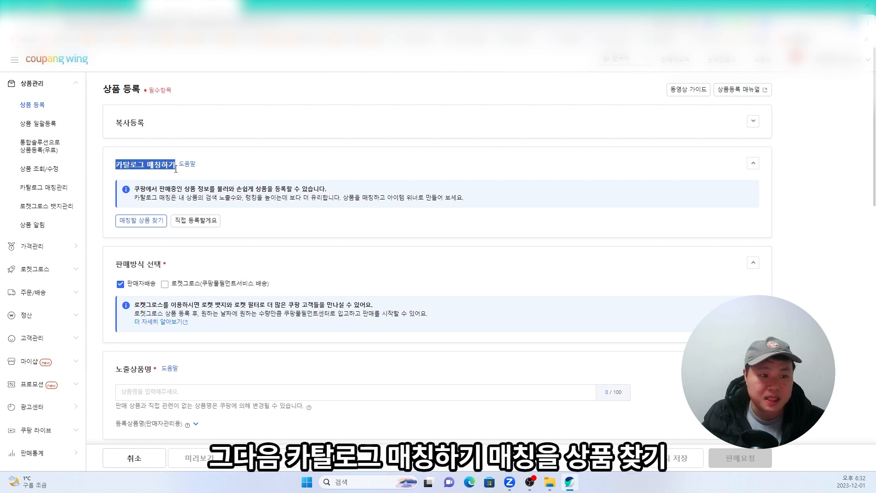
click(153, 224)
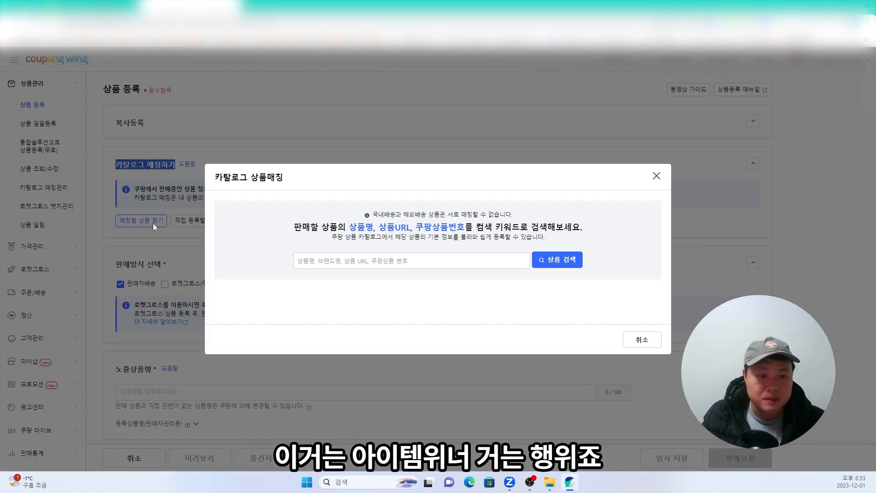
click(449, 260)
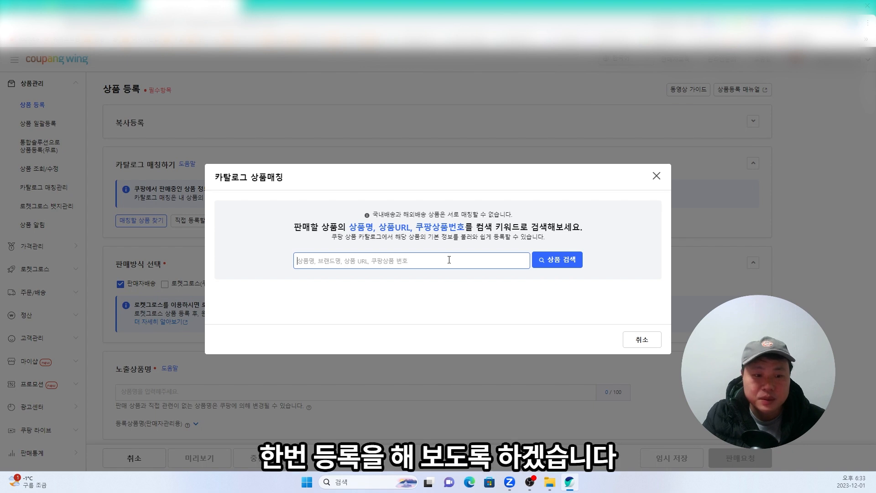
text(크리스)
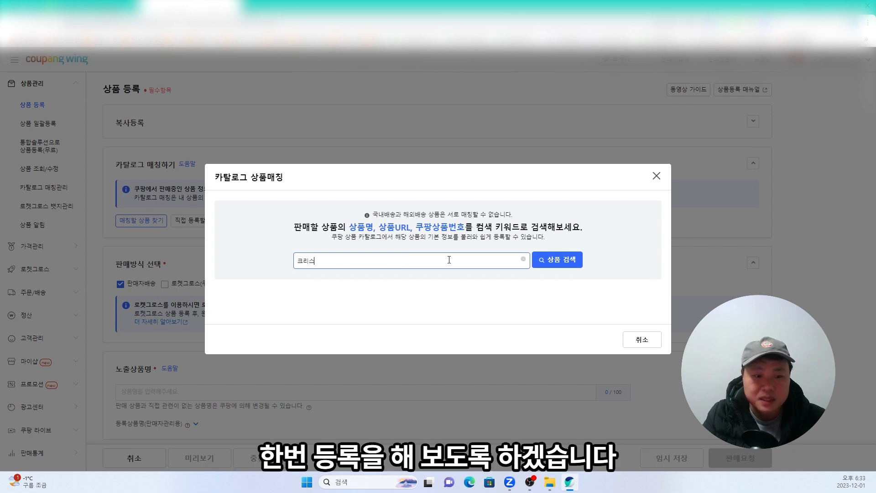
text(마슬트리)
key(Return)
scroll(528, 279, down, 1)
scroll(528, 281, up, 1)
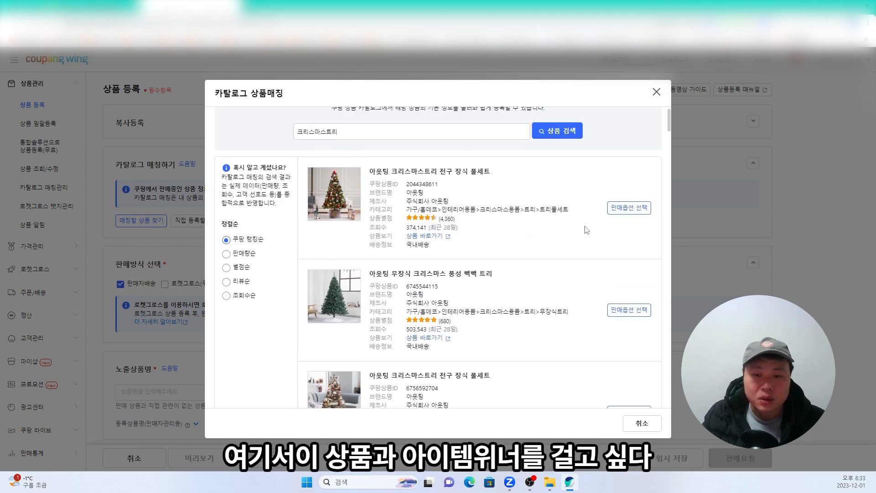
Step: Match the first tree in the results, choosing the colors 블링스타골드, 벨벳버건디 and 허니 피치핑크, and complete the selection
click(629, 209)
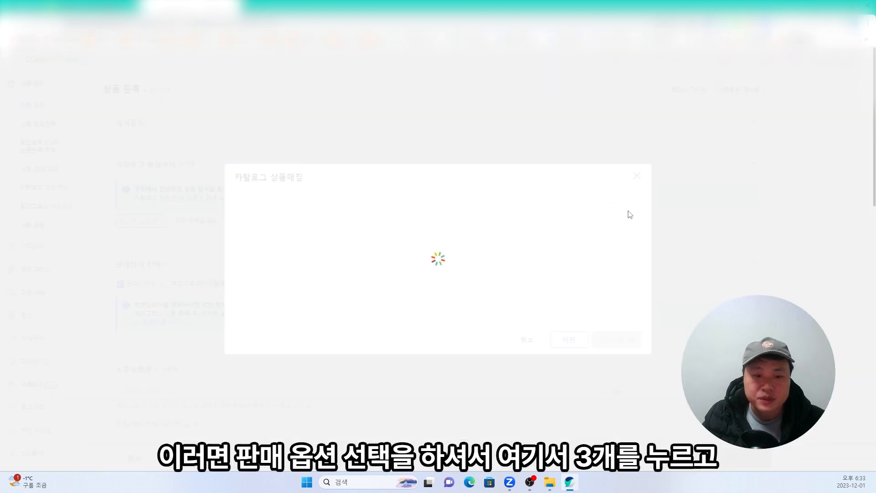
scroll(406, 282, down, 3)
scroll(412, 282, up, 2)
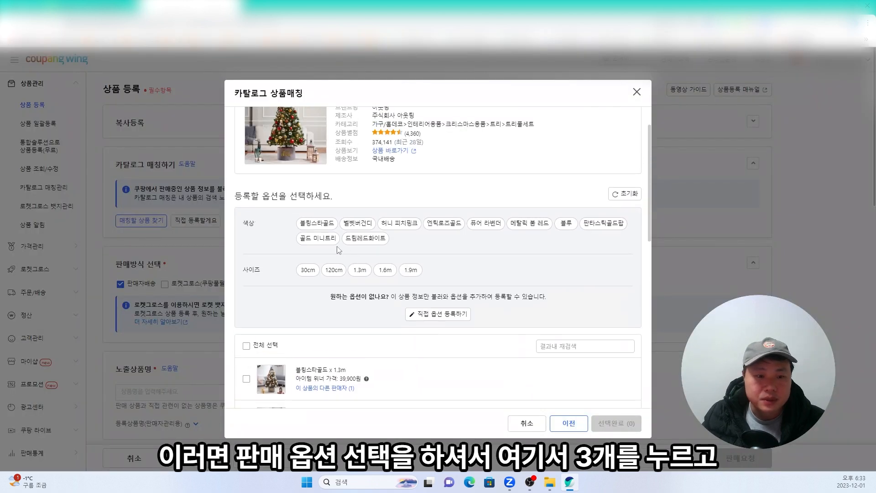
click(317, 223)
click(357, 222)
click(399, 223)
scroll(406, 283, down, 1)
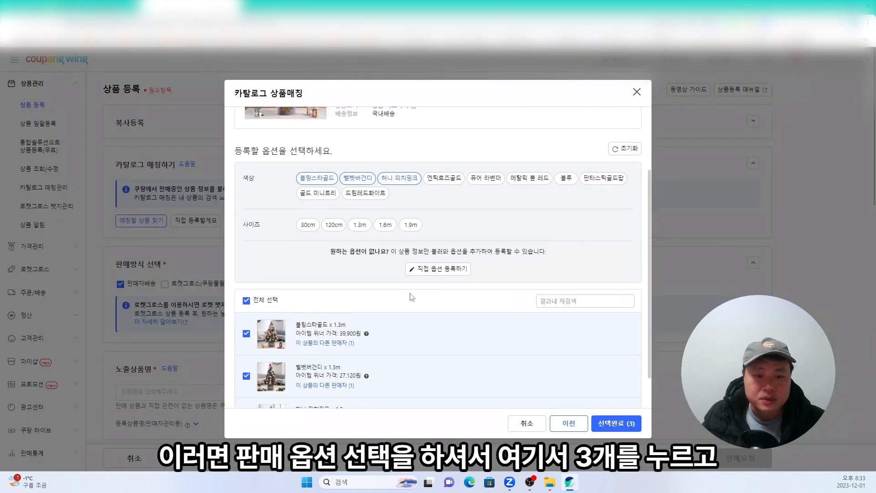
scroll(423, 264, down, 1)
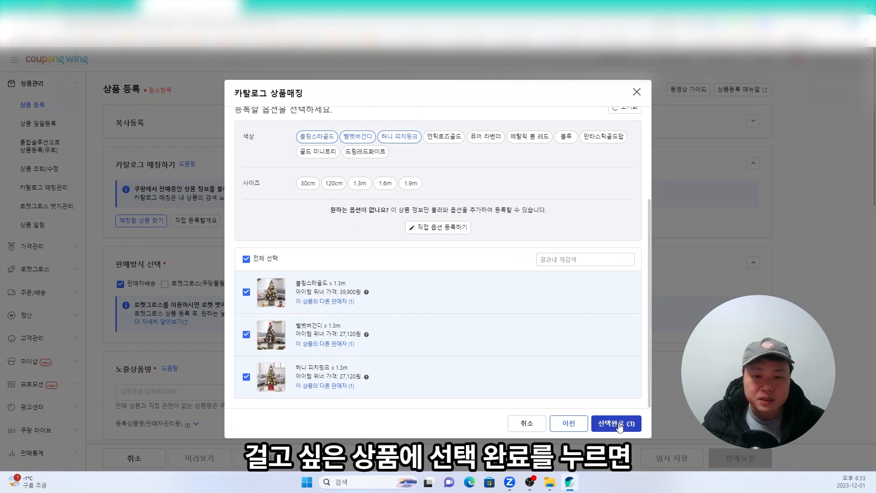
click(603, 422)
Step: Review the form filled from the catalog match, and switch the registration to direct entry (직접 등록할게요)
scroll(357, 372, down, 10)
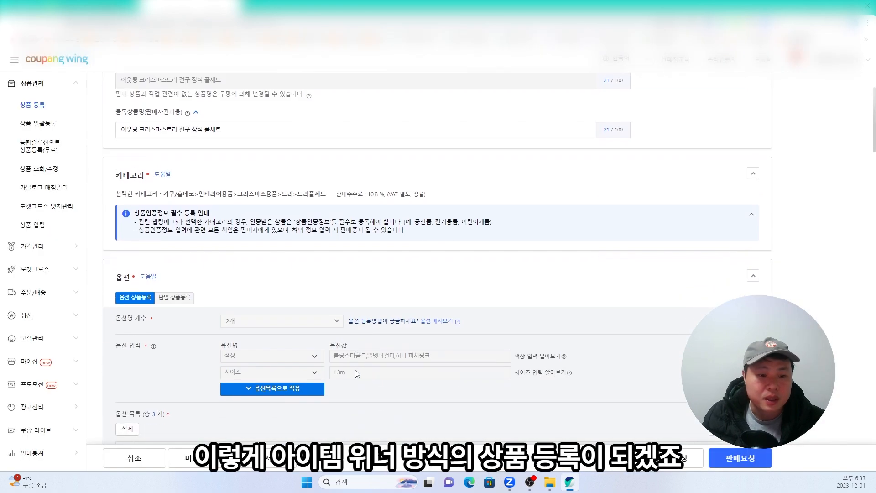
scroll(357, 373, down, 15)
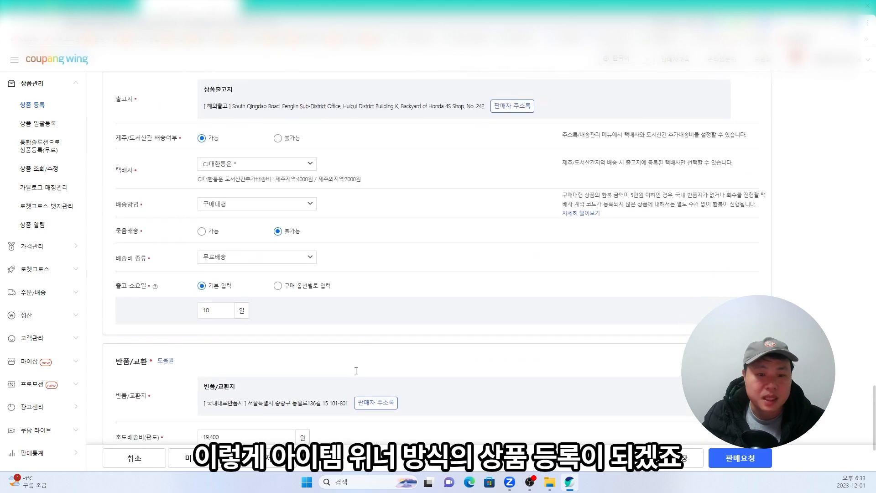
scroll(357, 374, up, 20)
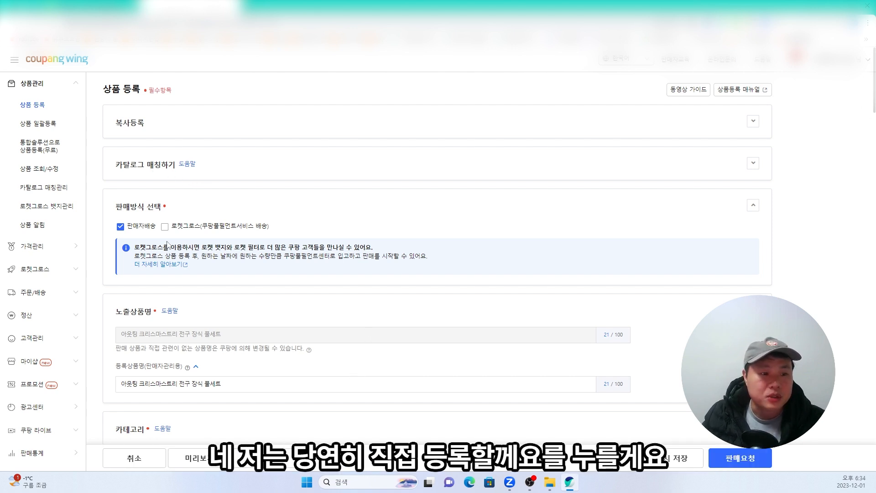
click(161, 168)
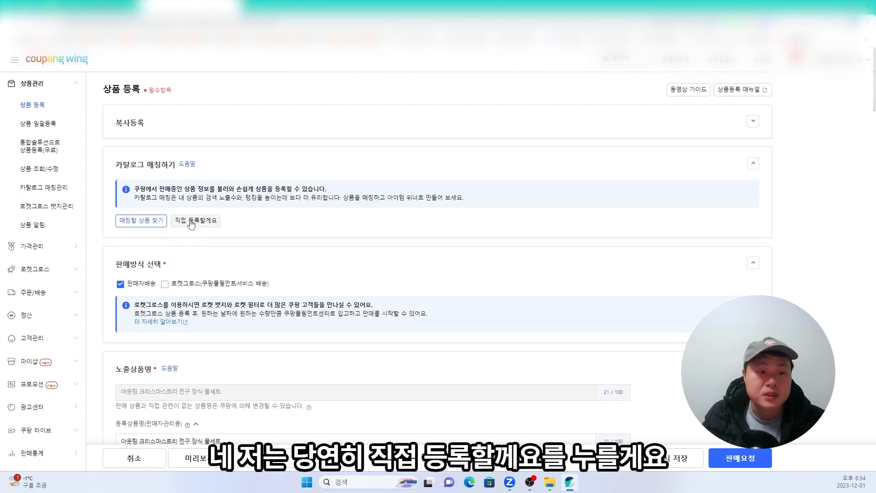
click(191, 221)
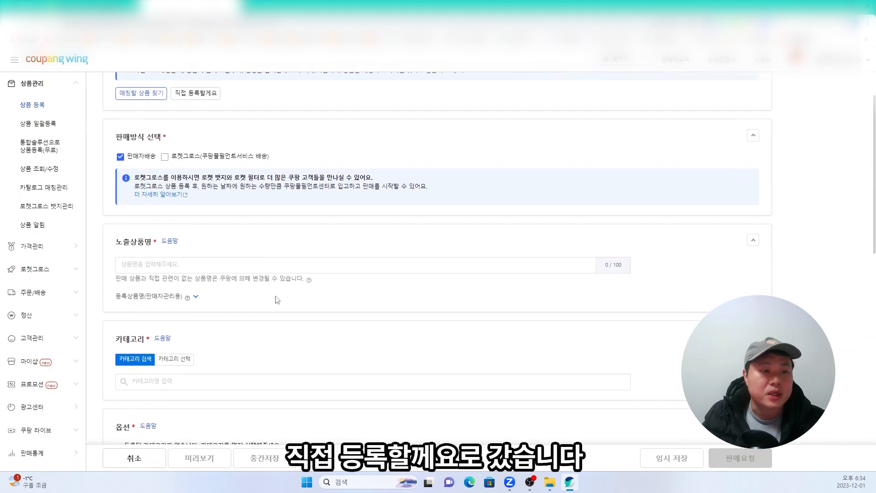
Step: Try adding 로켓그로스 as a sales method for the product
drag(121, 136, 169, 140)
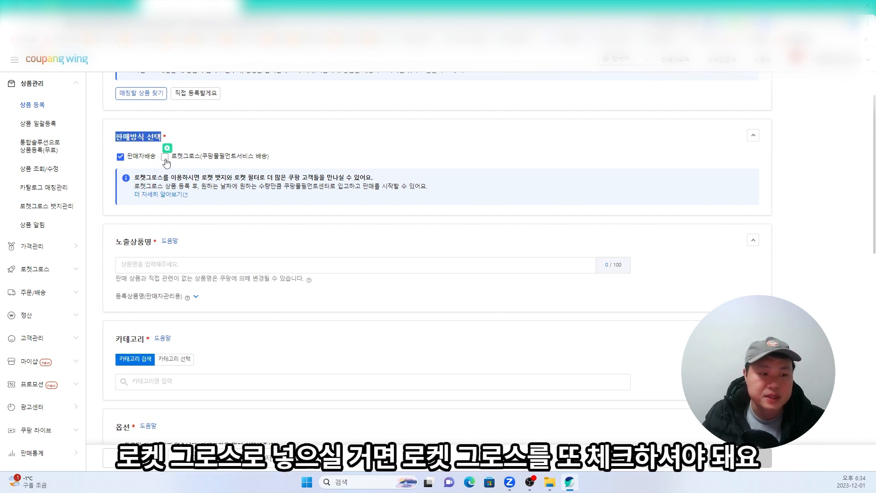
click(165, 157)
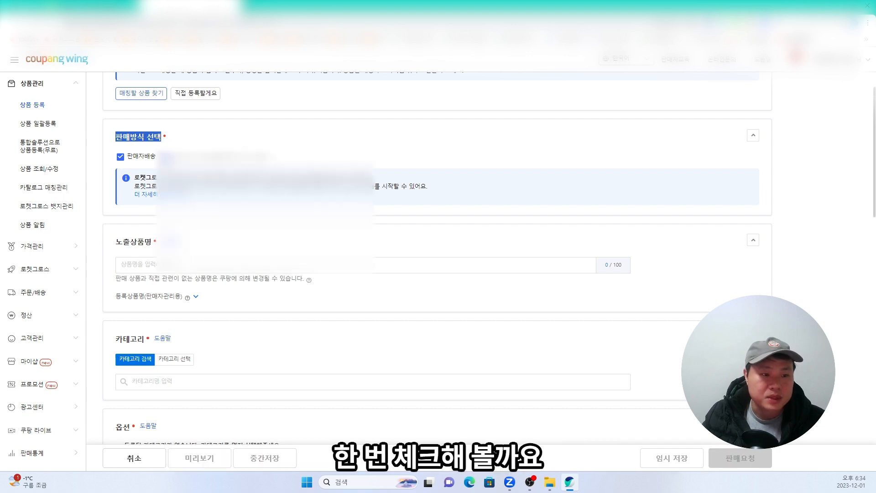
Step: Switch to the Coupang store and search for "크리스마스트리", refining it through the suggestions to "크리스마스트리 1.8m" and "크리스마스트리 1.8m 풀세트"
scroll(197, 191, down, 3)
click(194, 139)
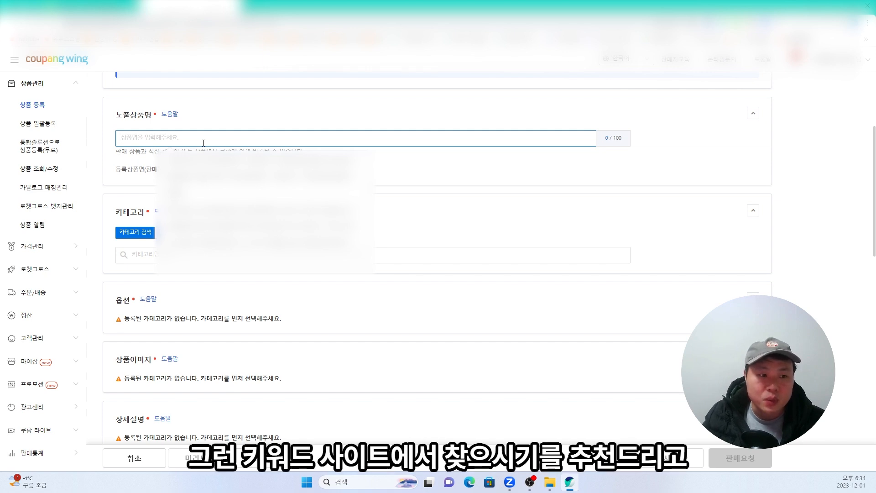
click(102, 7)
click(233, 311)
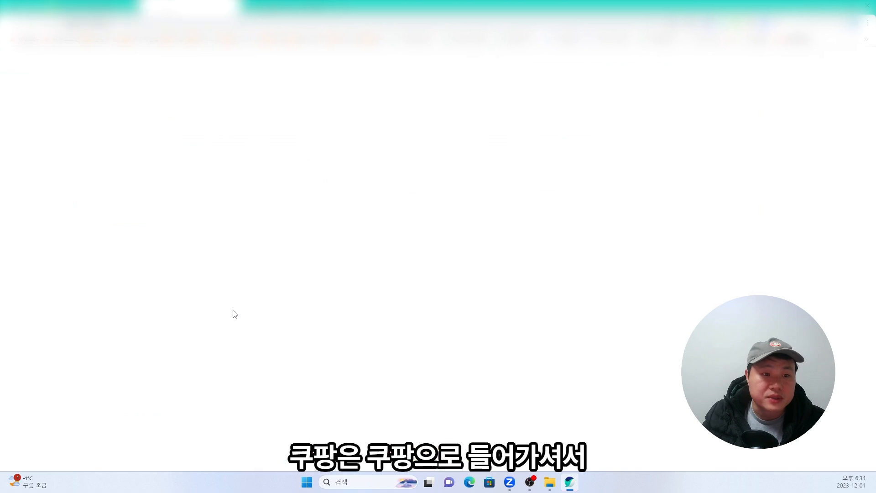
click(447, 138)
text(크리스마스트리)
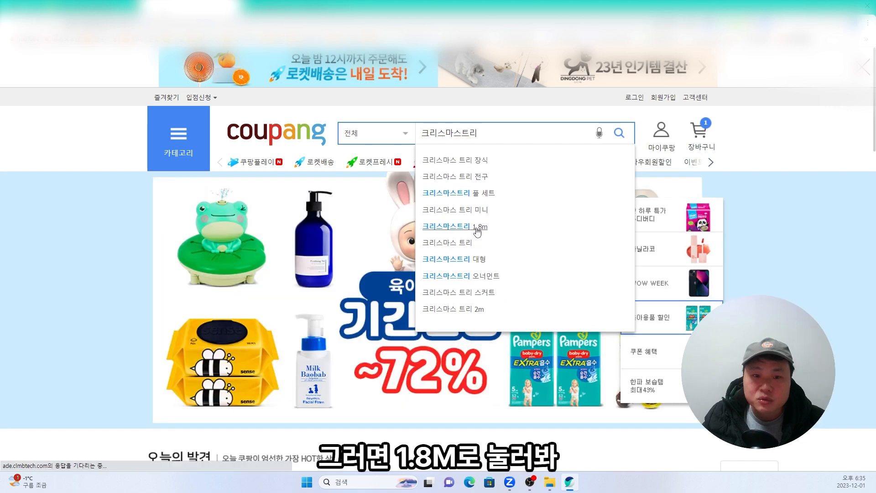
click(456, 227)
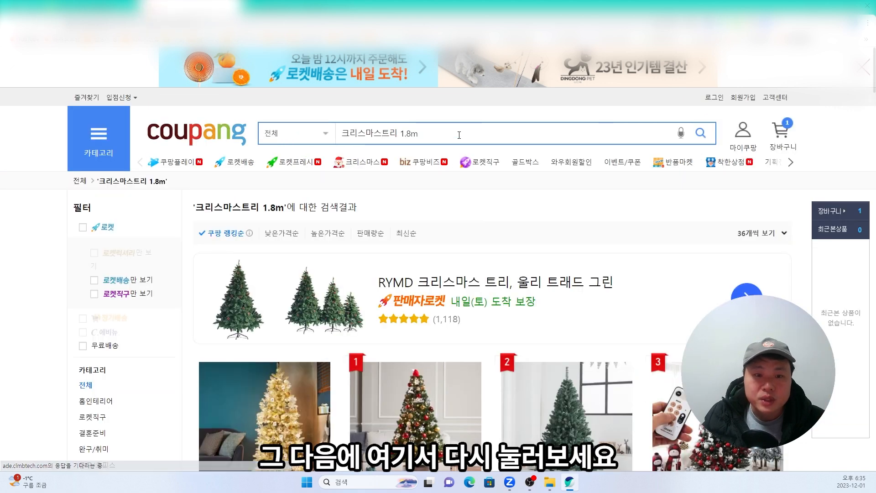
click(459, 134)
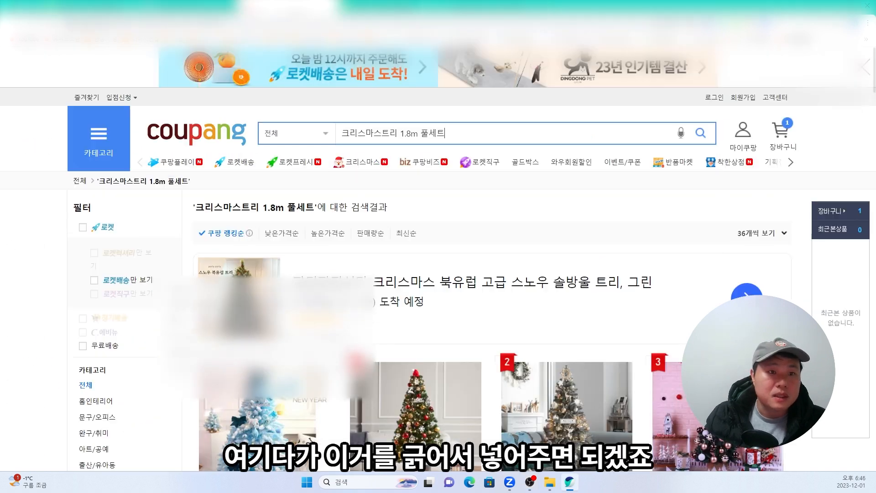
Step: Copy the search phrase "크리스마스트리 1.8m 풀세트" into the displayed product name (노출상품명) of the Wing registration form
click(445, 137)
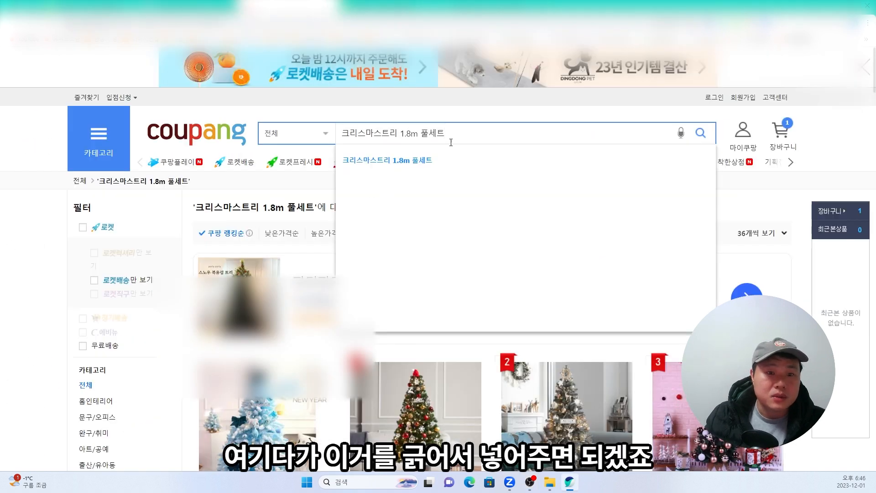
drag(445, 133, 339, 138)
key(ctrl+c)
click(485, 6)
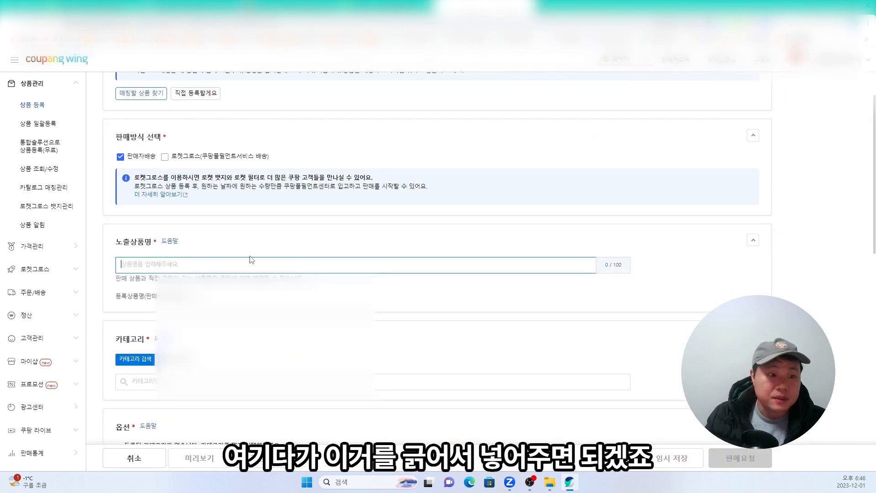
click(196, 266)
key(ctrl+v)
scroll(239, 290, down, 3)
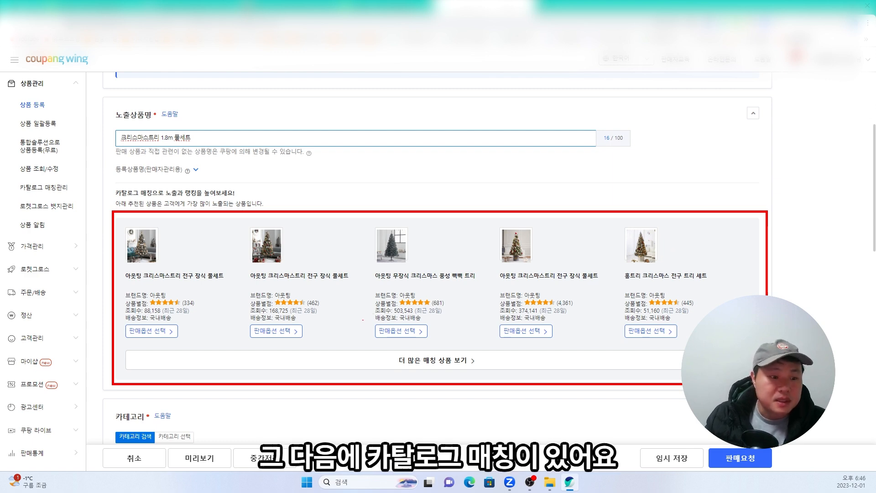
Step: Open the three top-ranked "크리스마스트리 1.8m 풀세트" listings in the Coupang store and examine the category path of each
scroll(312, 343, down, 4)
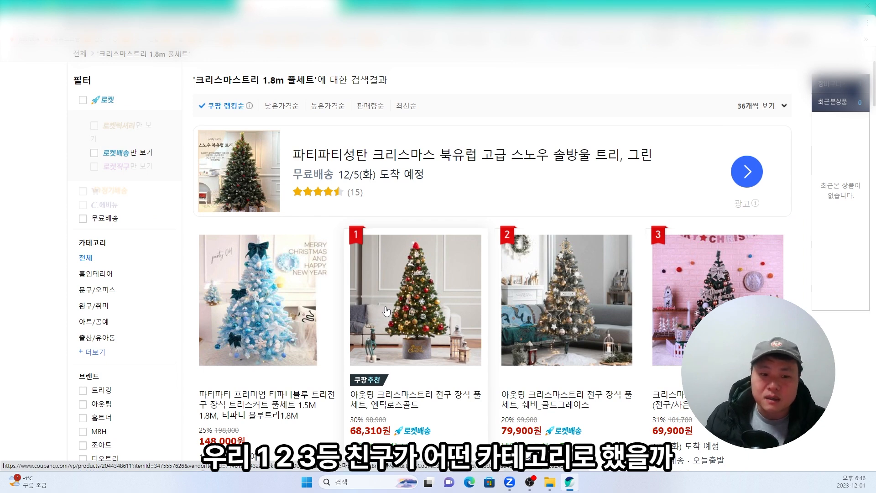
click(426, 308)
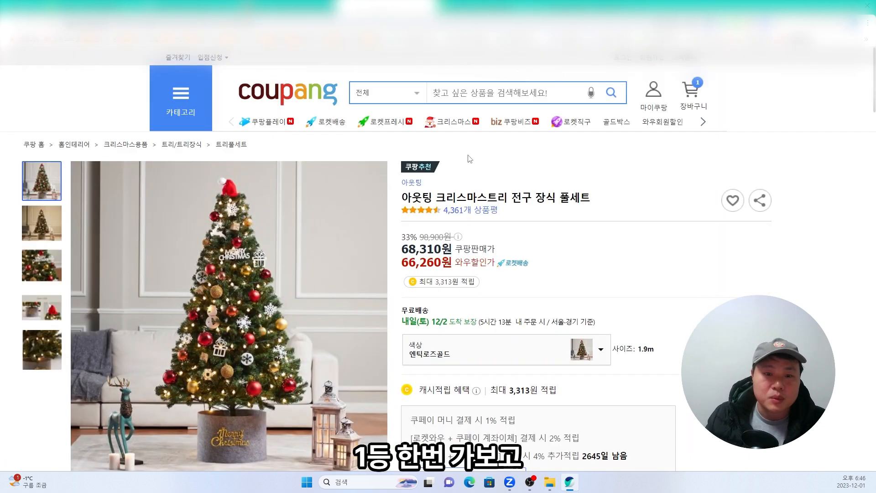
drag(22, 144, 256, 150)
click(259, 149)
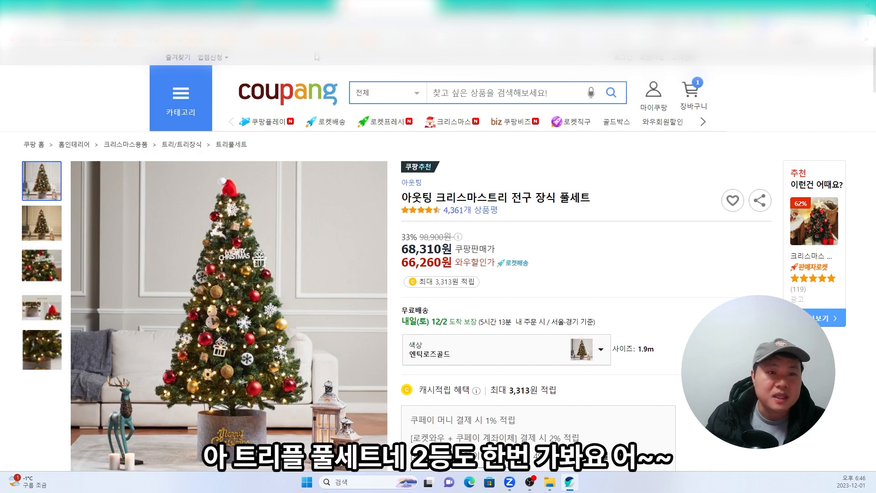
click(319, 6)
click(593, 280)
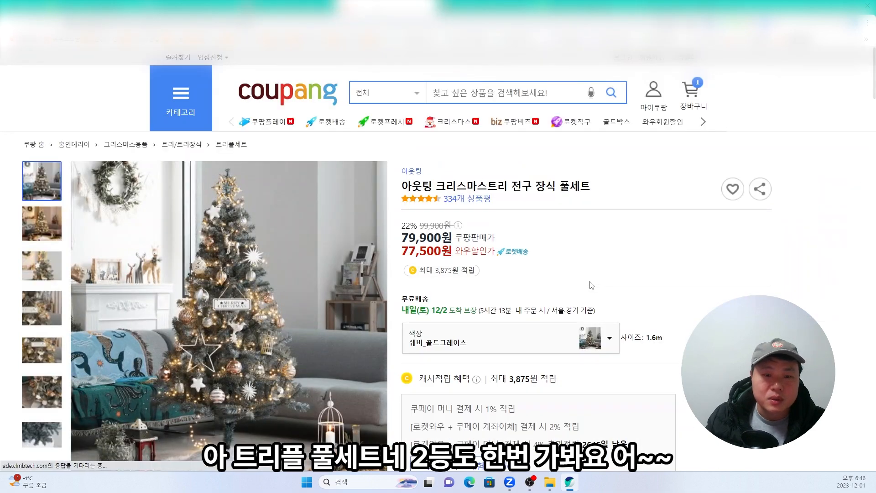
click(299, 7)
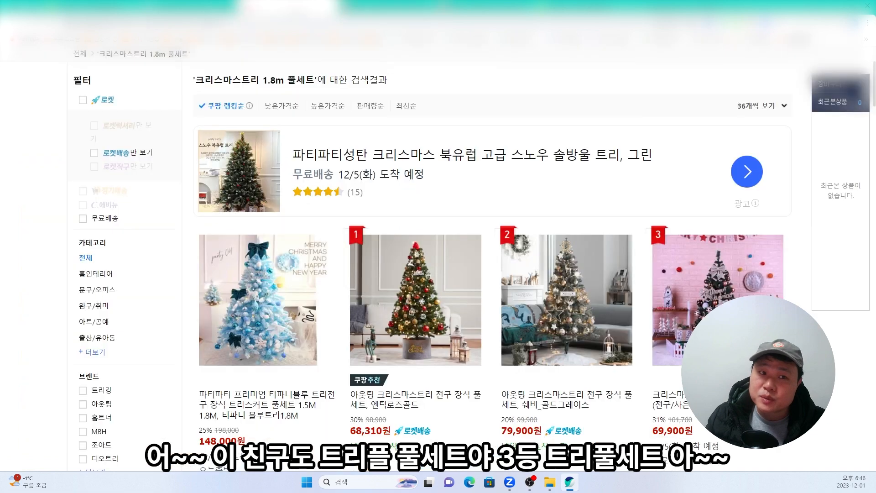
click(691, 278)
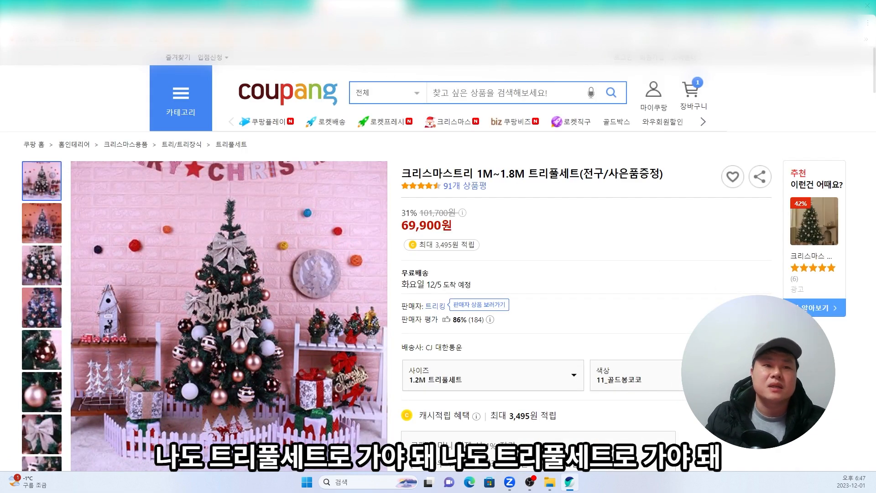
Step: Return to the Wing registration form and select the recommended category 가구/홈데코>인테리어용품>크리스마스용품>트리>트리풀세트
click(292, 7)
click(365, 7)
click(475, 7)
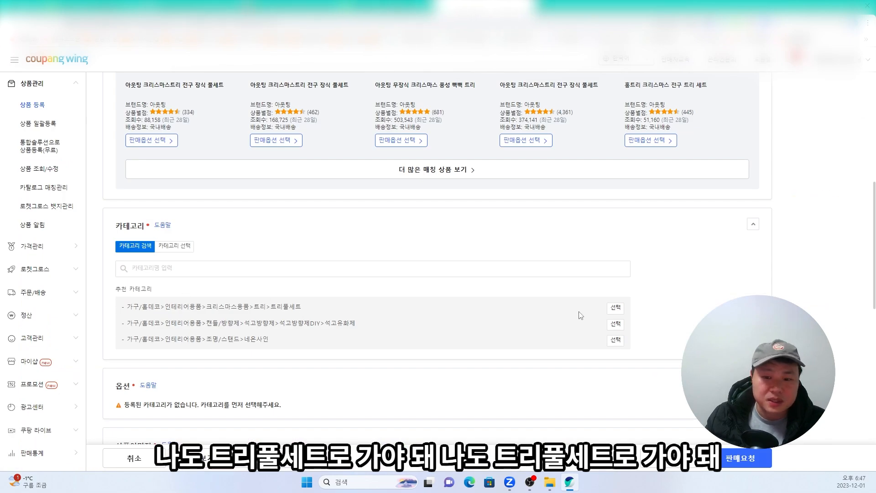
click(615, 307)
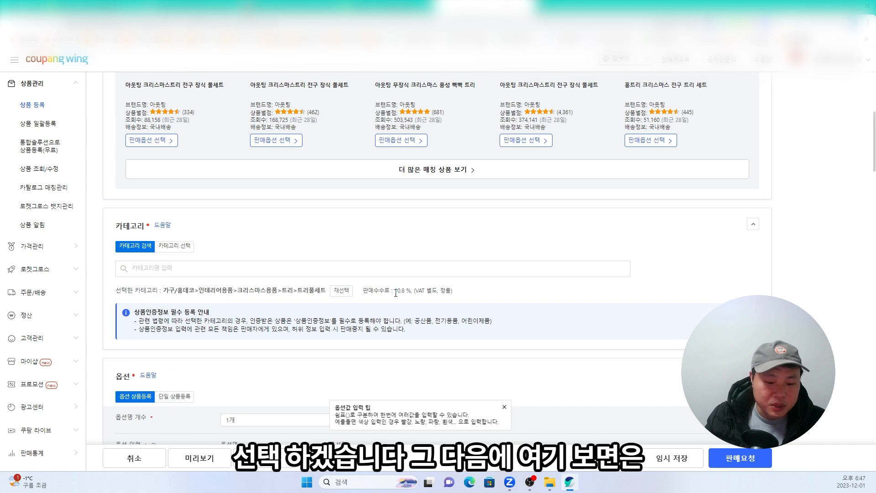
drag(357, 281, 455, 301)
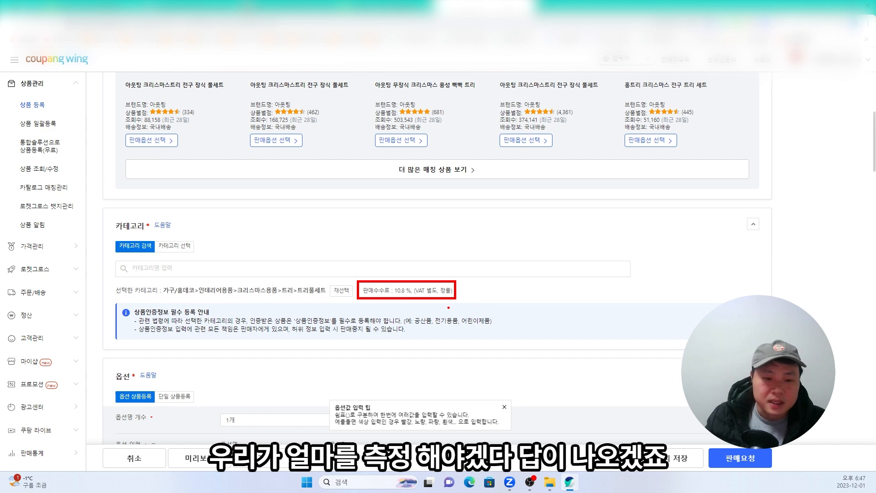
key(Escape)
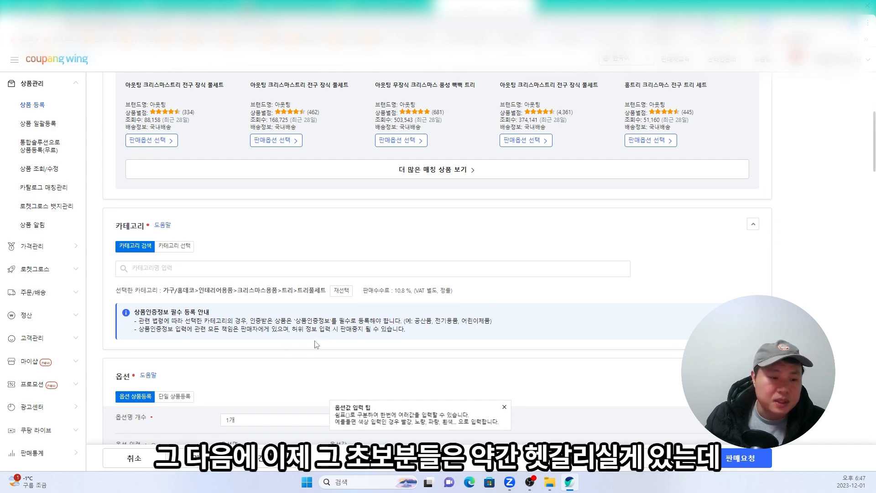
scroll(319, 346, down, 4)
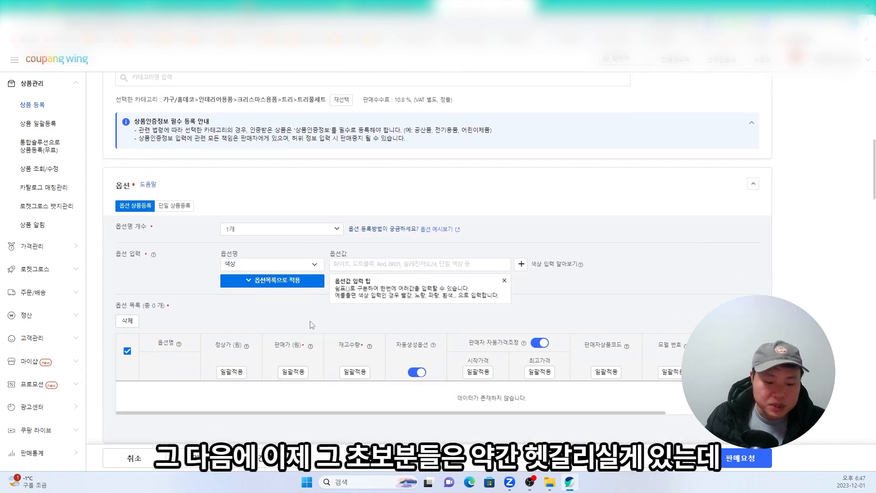
mouse_move(104, 167)
mouse_down()
mouse_move(166, 309)
mouse_move(397, 371)
mouse_move(655, 393)
mouse_move(762, 416)
mouse_up()
key(Escape)
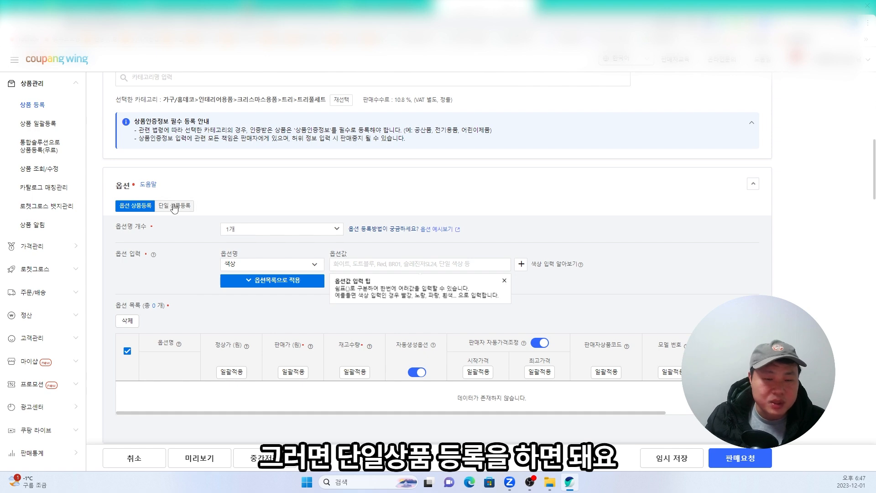
Step: Shorten the displayed product name (노출상품명) to "크리스마스트리 풀세트", replacing the "1.8m 풀세트" part
scroll(187, 224, up, 10)
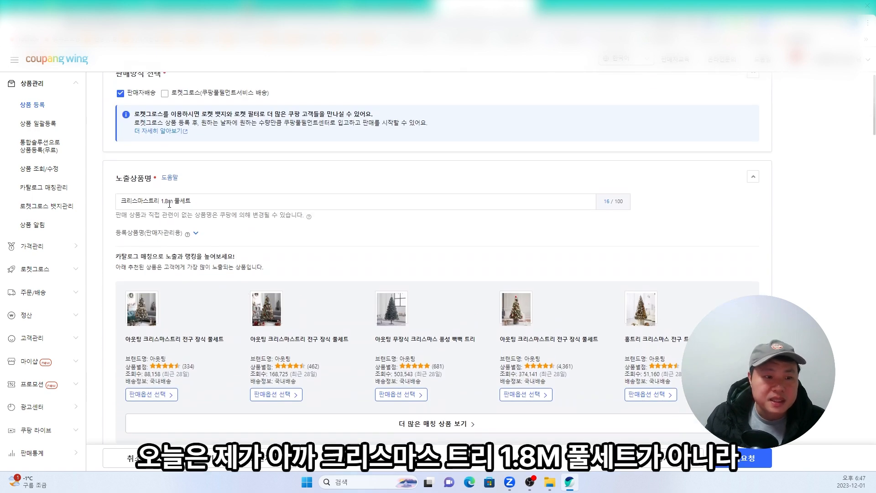
drag(162, 202, 220, 215)
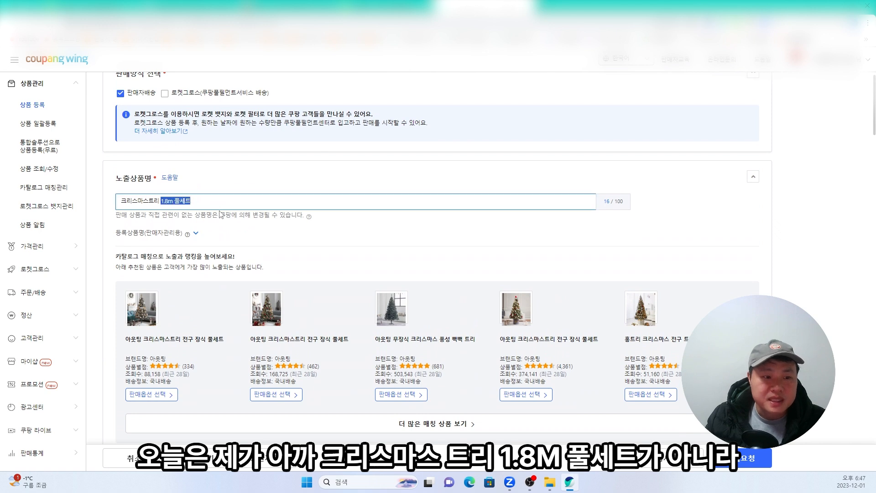
key(BackSpace)
text(풀)
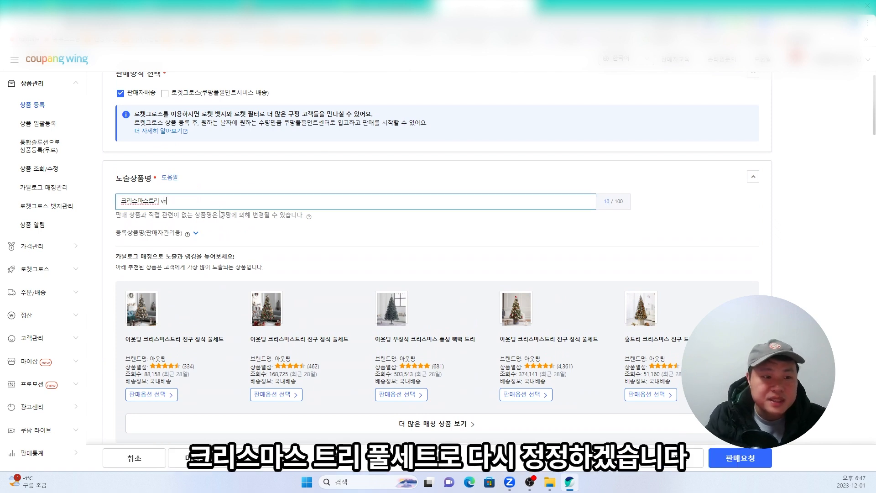
text(세트)
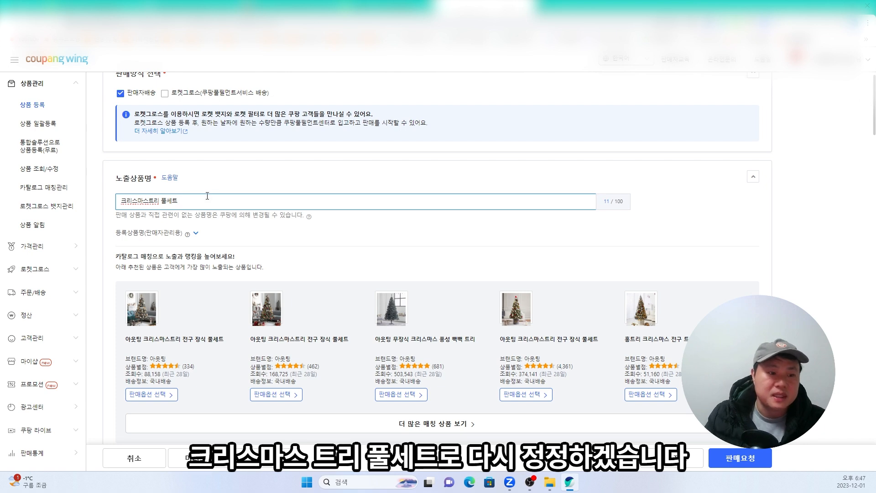
Step: Set the number of option names (옵션명 개수) in the option section to 2개
scroll(222, 216, down, 10)
scroll(233, 235, down, 2)
scroll(203, 246, up, 2)
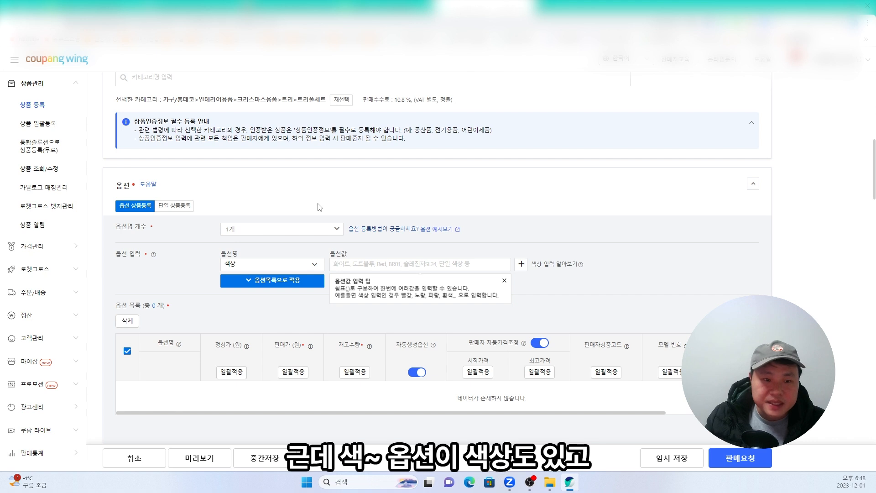
mouse_move(373, 188)
mouse_down()
mouse_move(375, 204)
mouse_move(388, 201)
mouse_move(391, 223)
mouse_move(416, 214)
mouse_move(420, 223)
mouse_move(503, 216)
mouse_up()
mouse_move(502, 209)
mouse_down()
mouse_move(502, 230)
mouse_move(533, 223)
mouse_up()
mouse_move(551, 213)
mouse_down()
mouse_move(554, 239)
mouse_move(576, 235)
mouse_up()
mouse_move(215, 234)
mouse_down()
mouse_move(328, 242)
mouse_move(163, 219)
mouse_up()
key(Escape)
click(335, 208)
click(269, 223)
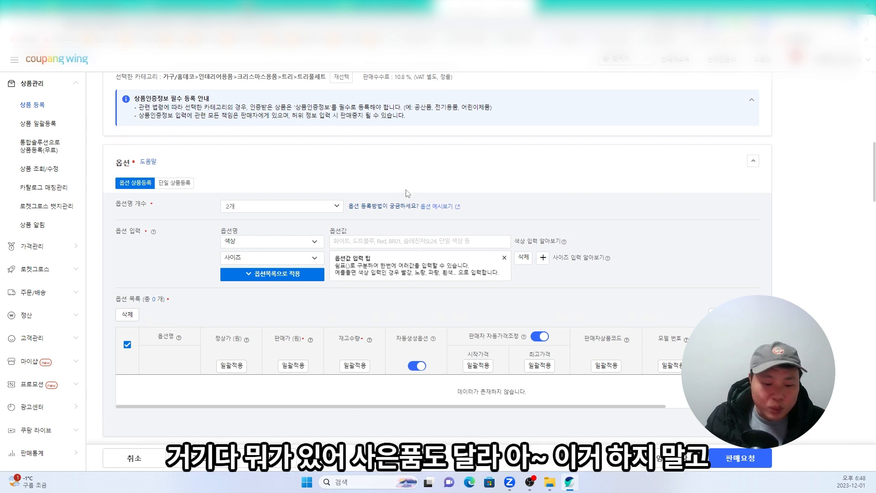
key(ctrl+2)
drag(420, 175, 431, 199)
mouse_move(433, 169)
mouse_down()
mouse_move(442, 202)
mouse_move(461, 184)
mouse_move(413, 200)
mouse_up()
key(Escape)
key(ctrl+2)
mouse_move(415, 194)
mouse_down()
mouse_move(432, 197)
mouse_move(454, 183)
mouse_up()
drag(456, 173, 466, 204)
mouse_move(464, 172)
mouse_down()
mouse_move(476, 174)
mouse_move(481, 194)
mouse_up()
drag(470, 186, 498, 203)
mouse_move(488, 173)
mouse_down()
mouse_move(507, 211)
mouse_move(521, 196)
mouse_up()
drag(526, 199, 528, 210)
key(Escape)
Step: Set the number of option names (옵션명 개수) to 3개 and enter "화이트,그린" as the 색상 option values
click(328, 207)
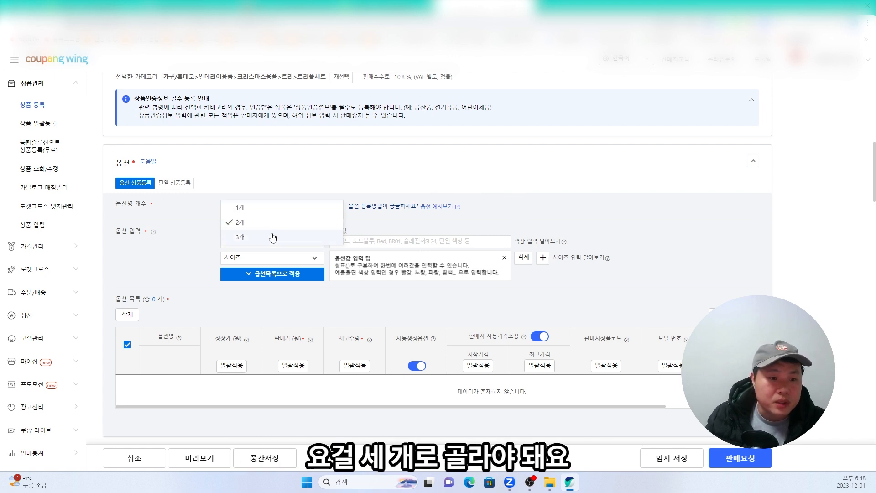
click(281, 246)
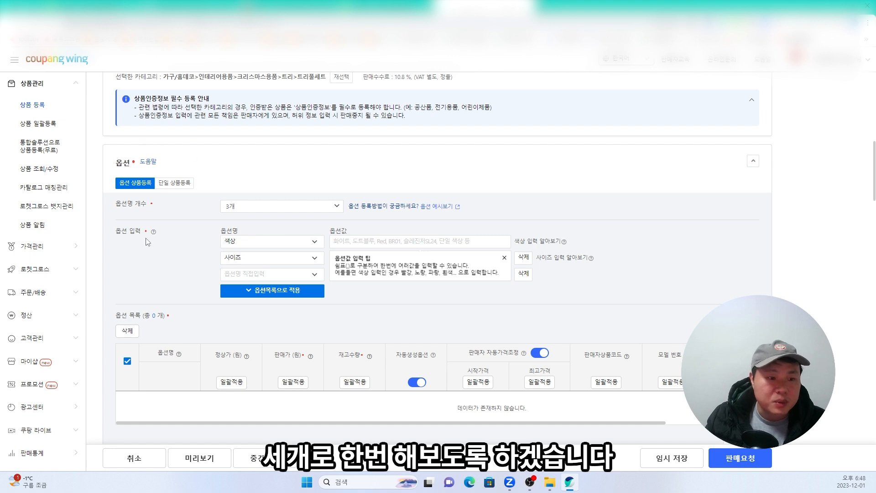
click(342, 245)
text(화이트,그린)
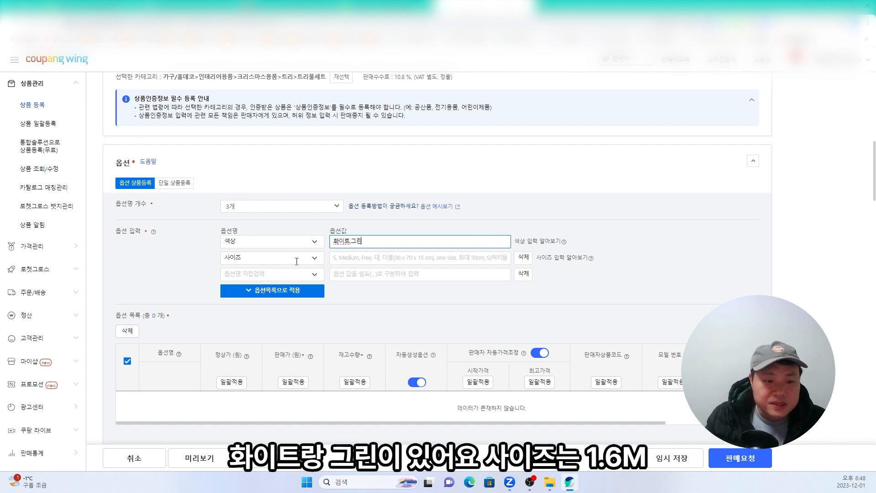
Step: Enter the comma-separated 사이즈 option values "1.6m,1.8m,2m"
click(342, 258)
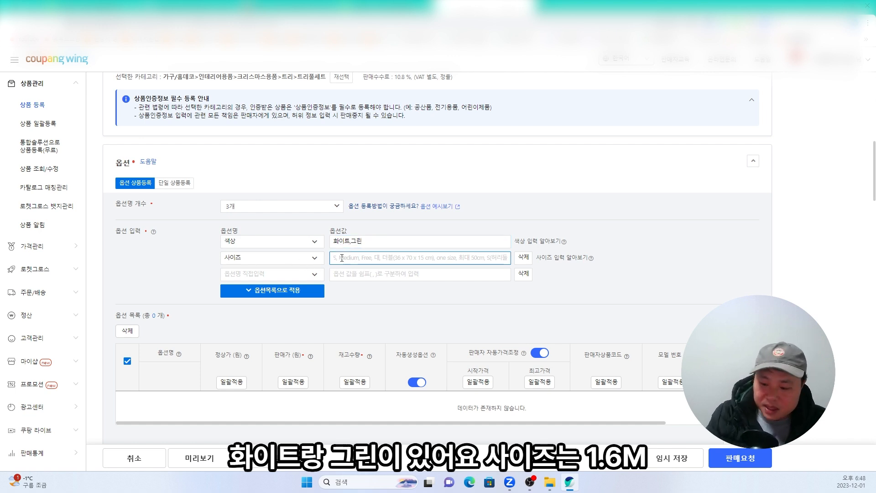
text(1.6m,)
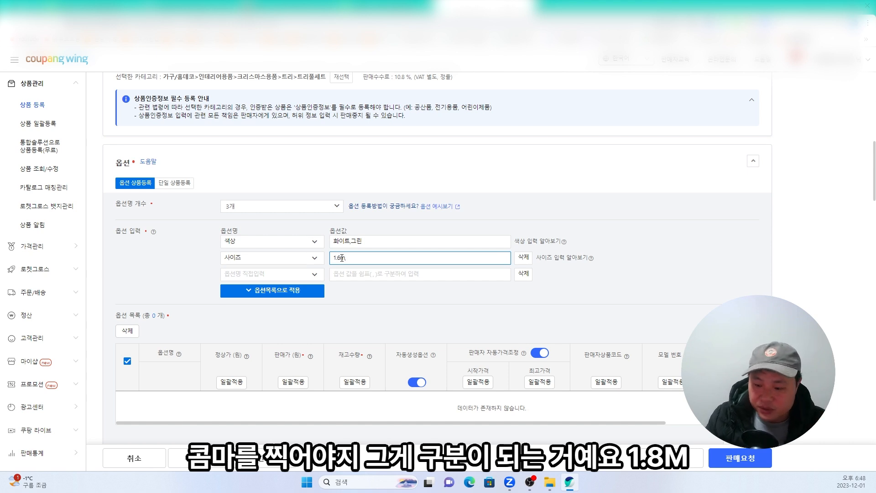
text(1.8m2)
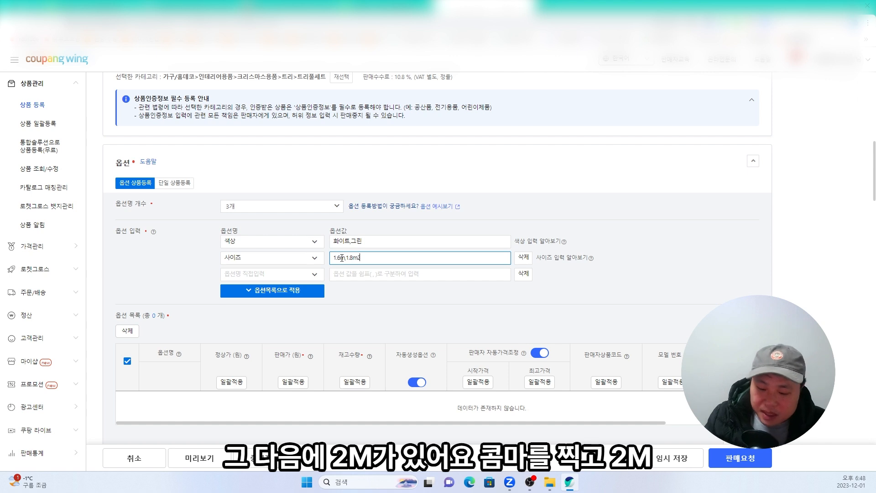
key(BackSpace)
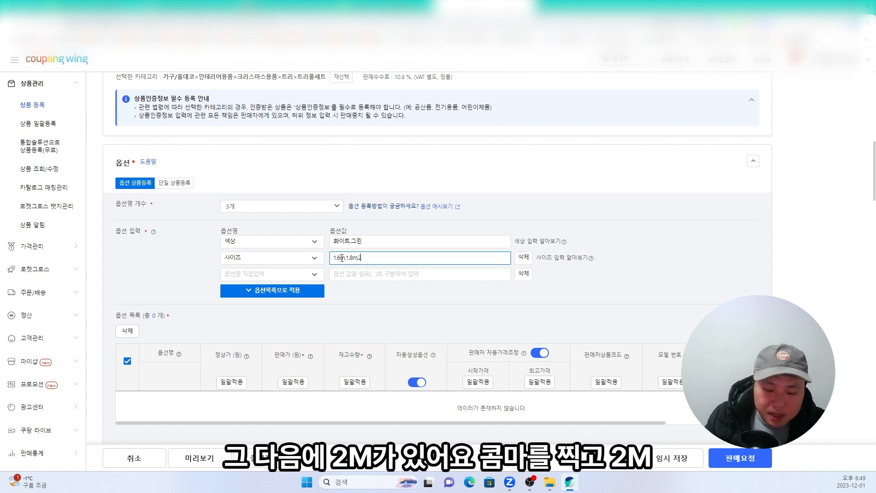
Step: Name the third option "세트구성" with values "오너먼트,전구" and apply all three options to the option list
click(265, 275)
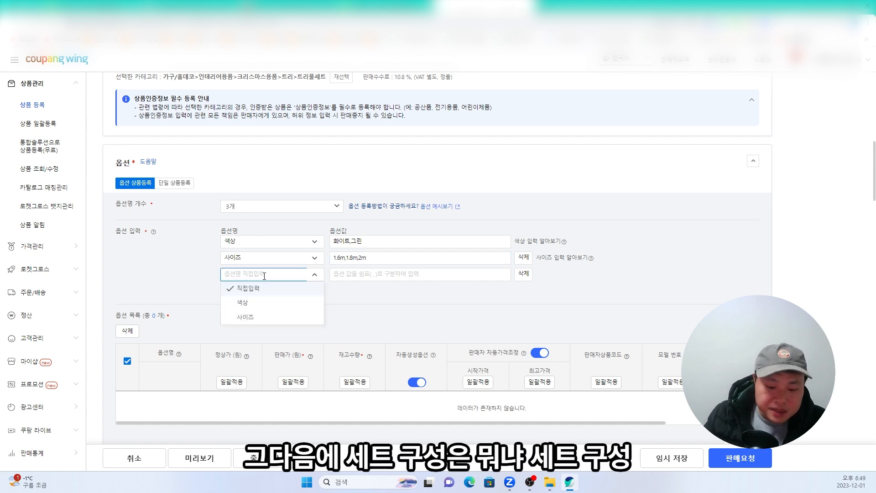
text(세트)
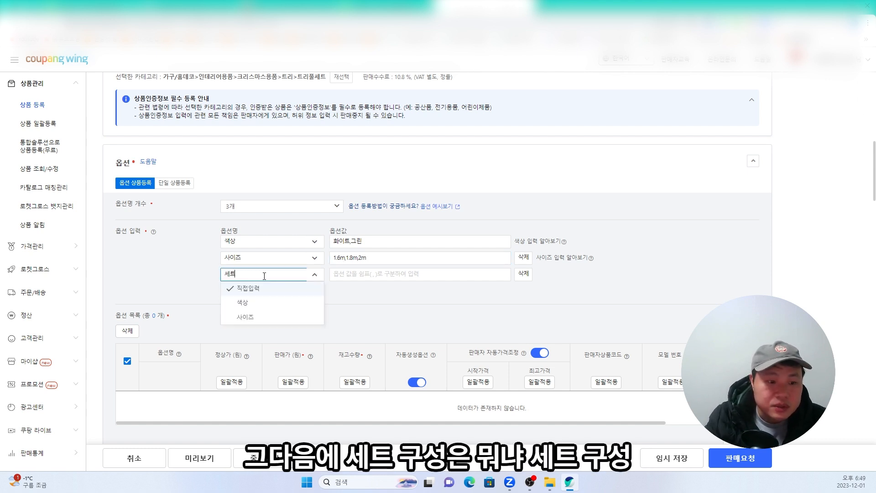
text(구서ㅇ)
click(359, 275)
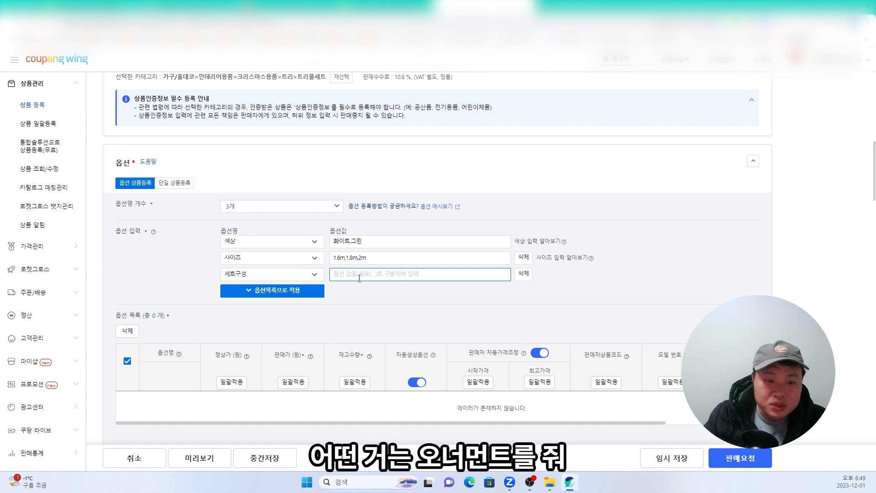
text(오너먼트)
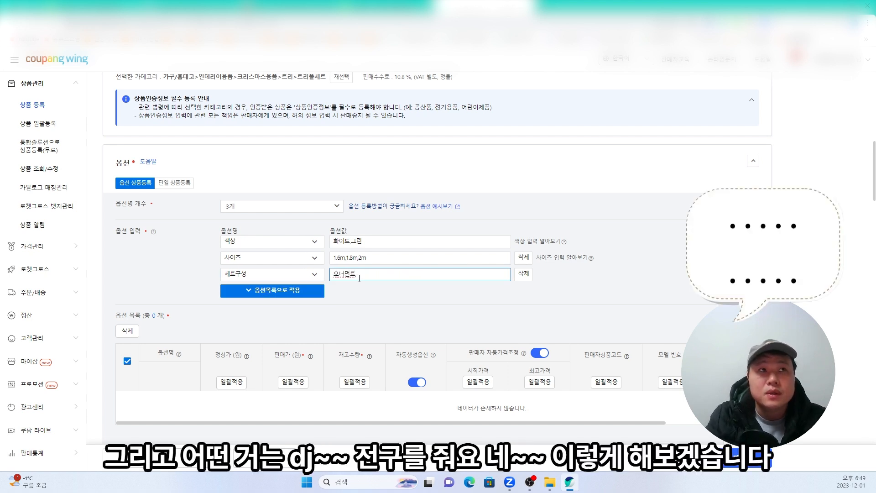
text(,)
text(ㅈ)
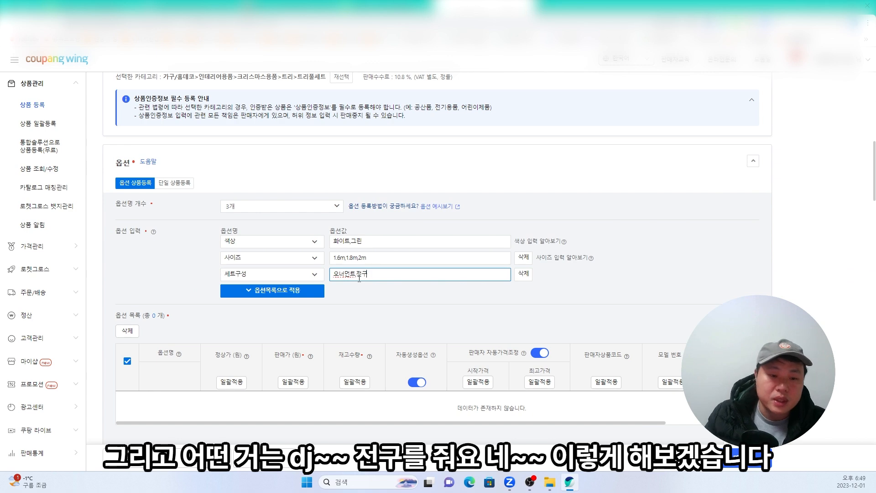
click(281, 294)
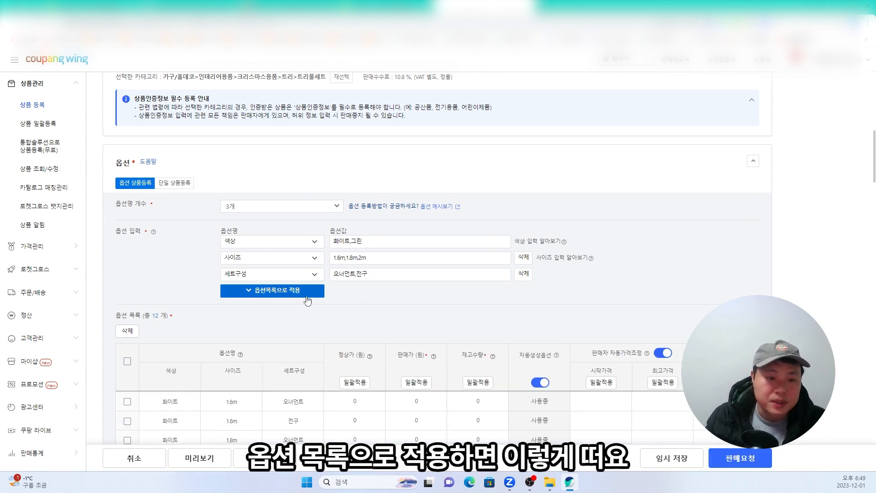
scroll(274, 301, down, 3)
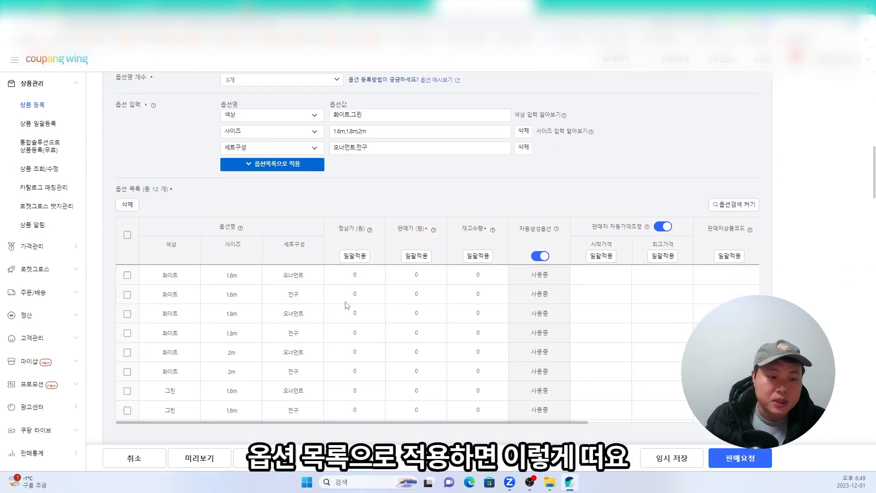
Step: Select all rows of the option list and bulk-apply a regular price (정상가) of 50000 won
click(124, 237)
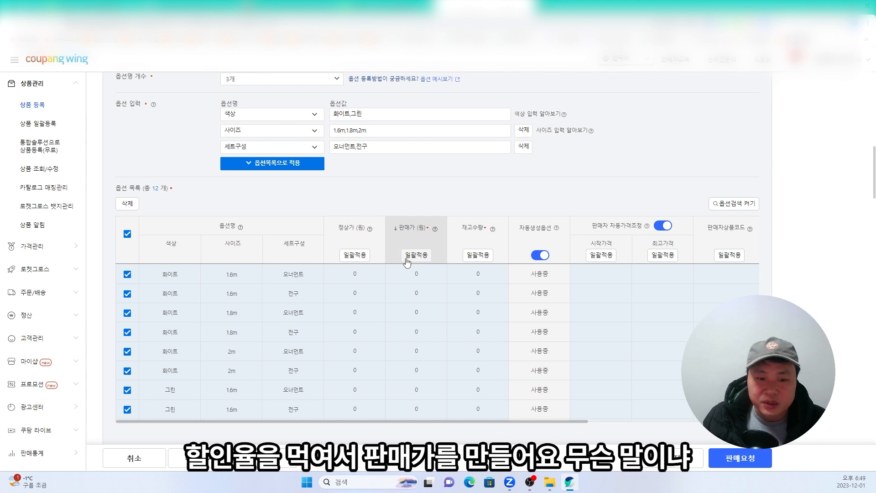
click(357, 257)
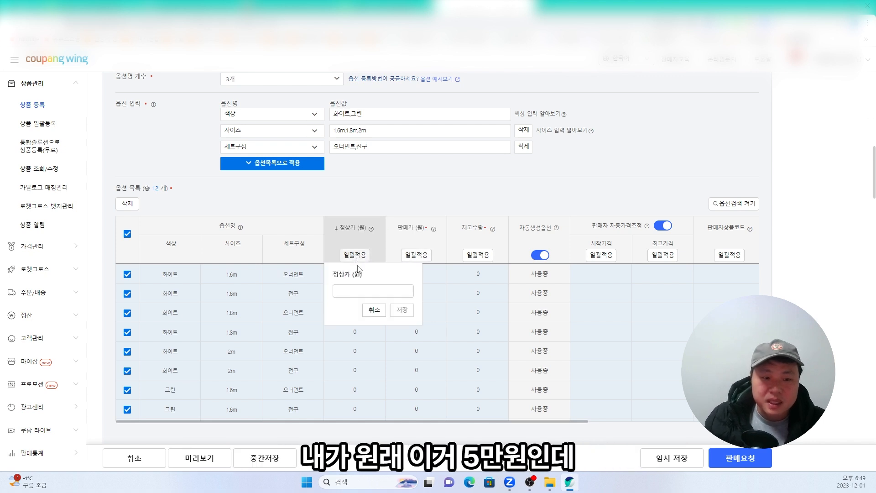
click(353, 288)
text(50000)
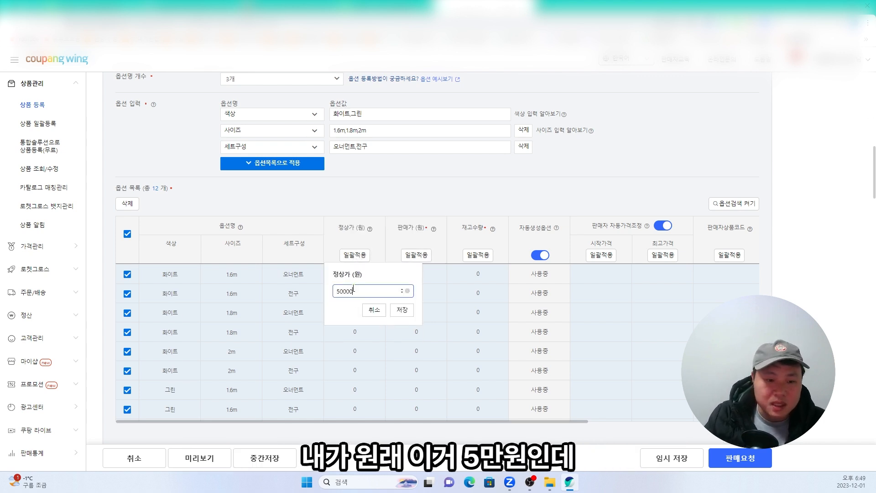
key(Return)
Step: Bulk-apply a selling price (판매가) of 39900 won to all selected option rows
click(416, 255)
click(423, 291)
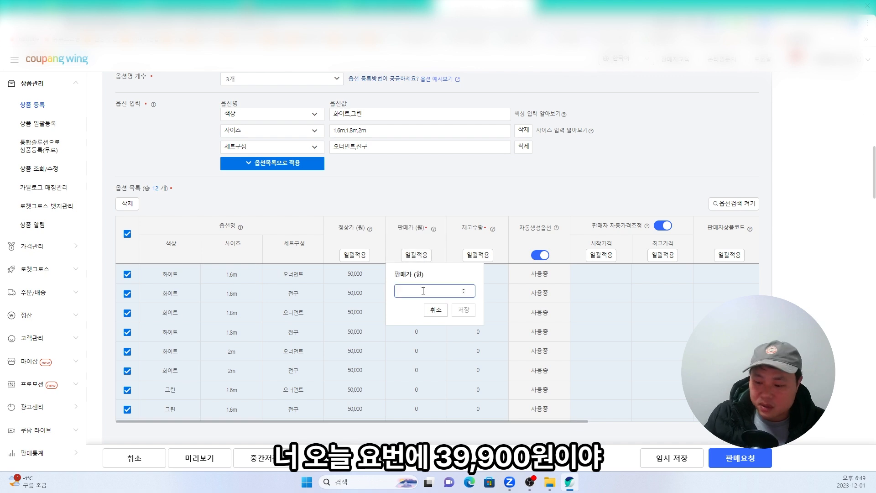
text(39900)
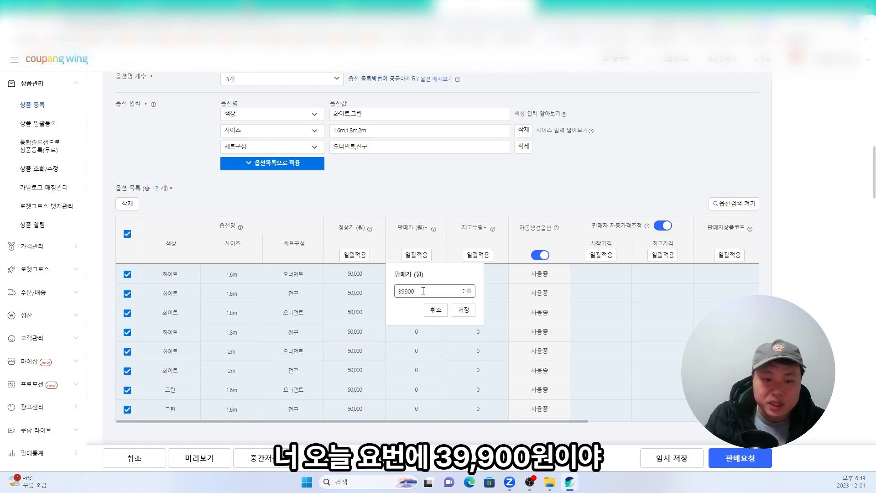
click(464, 309)
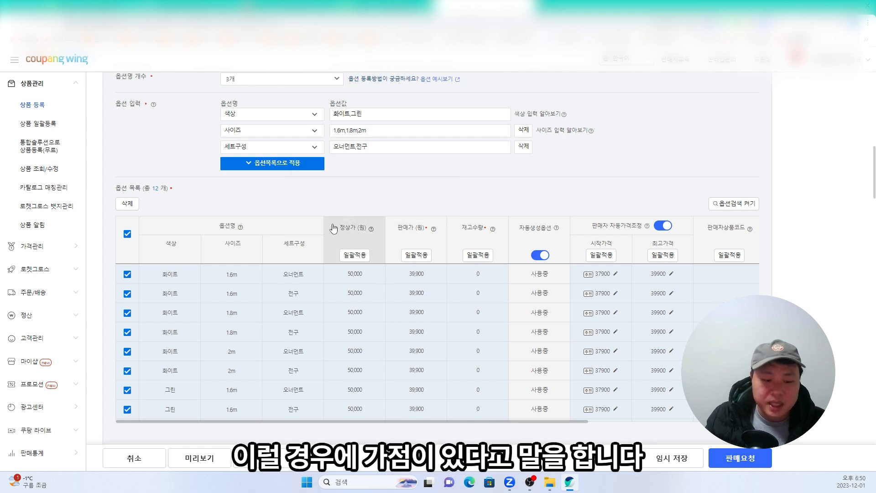
key(ctrl+2)
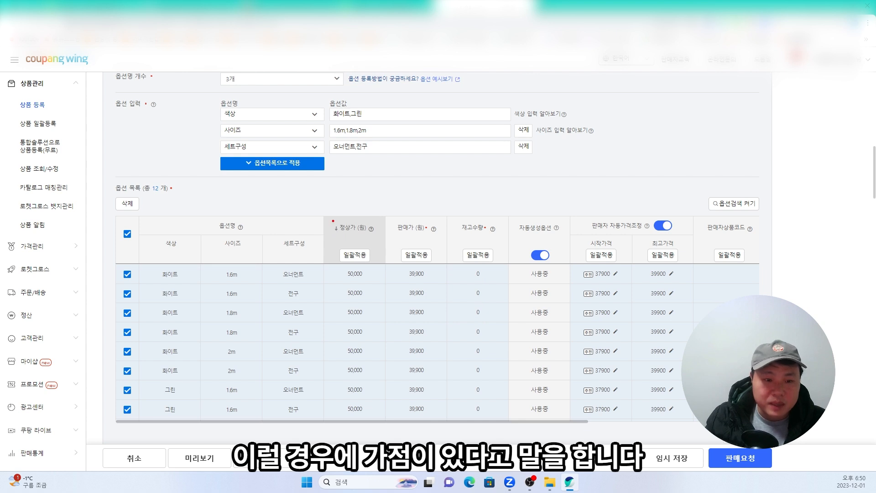
mouse_move(322, 214)
mouse_down()
mouse_move(429, 355)
mouse_move(449, 423)
mouse_up()
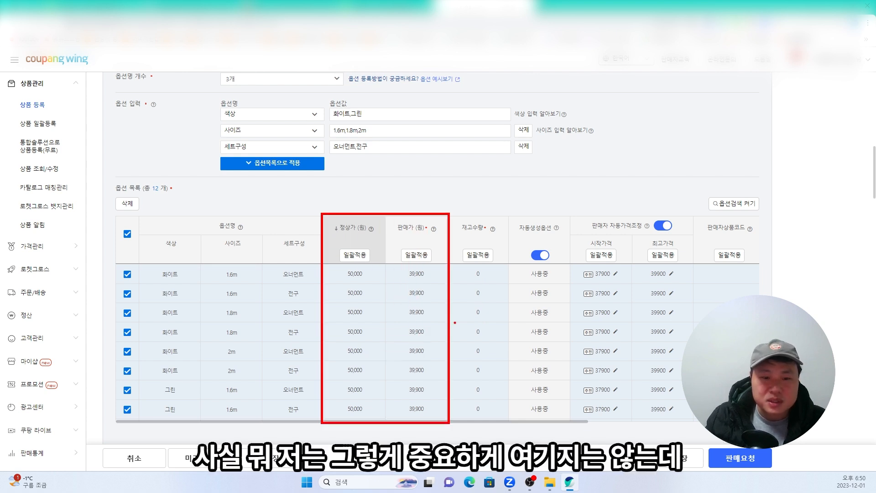
key(Escape)
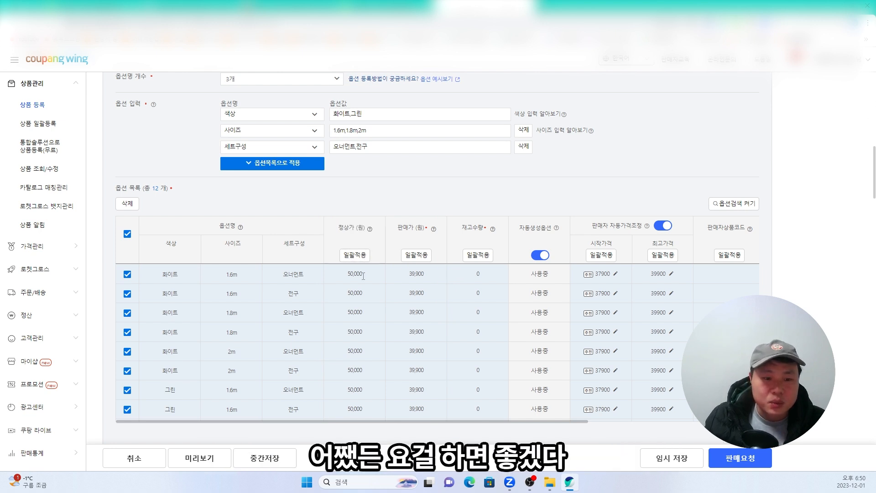
scroll(291, 370, down, 2)
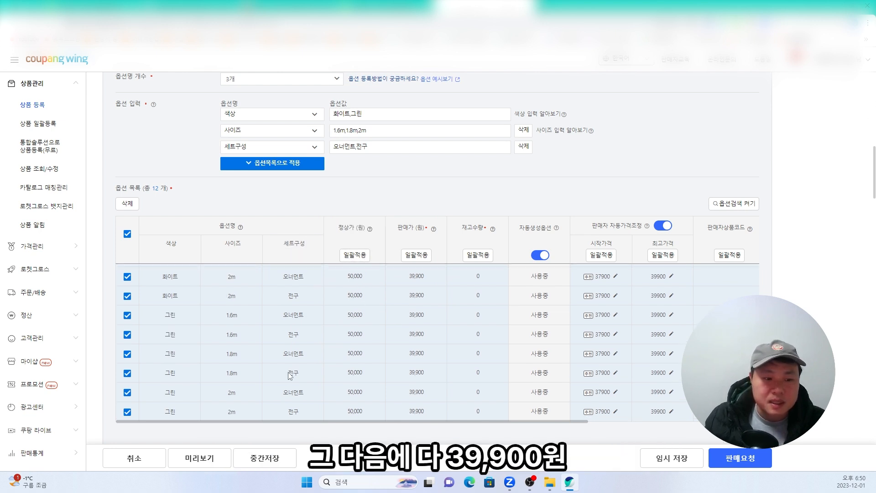
scroll(234, 309, up, 2)
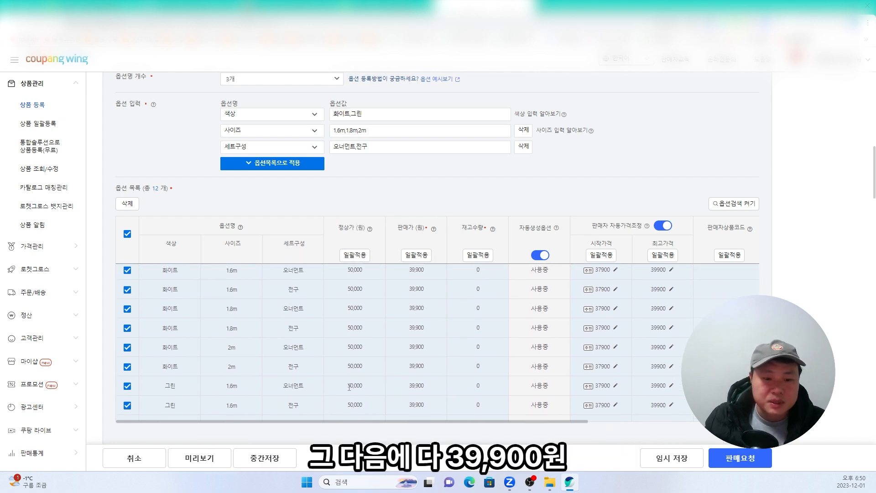
Step: Set the selling price (판매가) of the 화이트 2m 오너먼트 option row to 41900 won
double_click(232, 312)
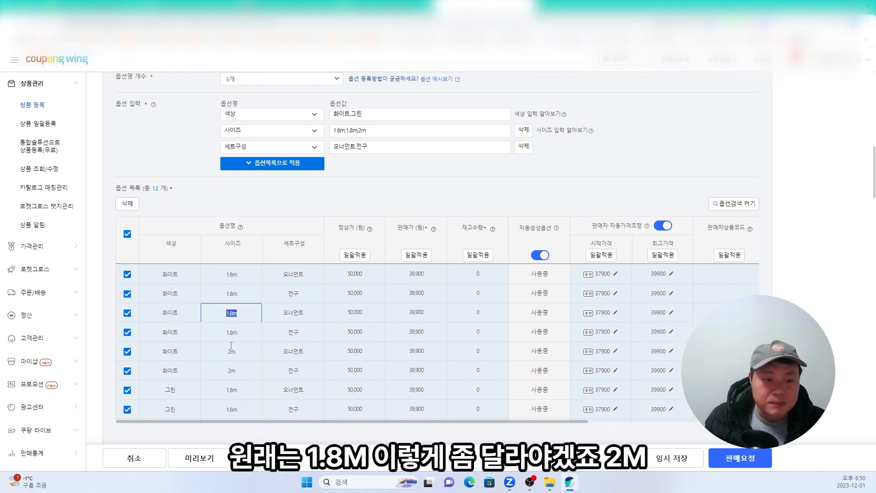
double_click(249, 376)
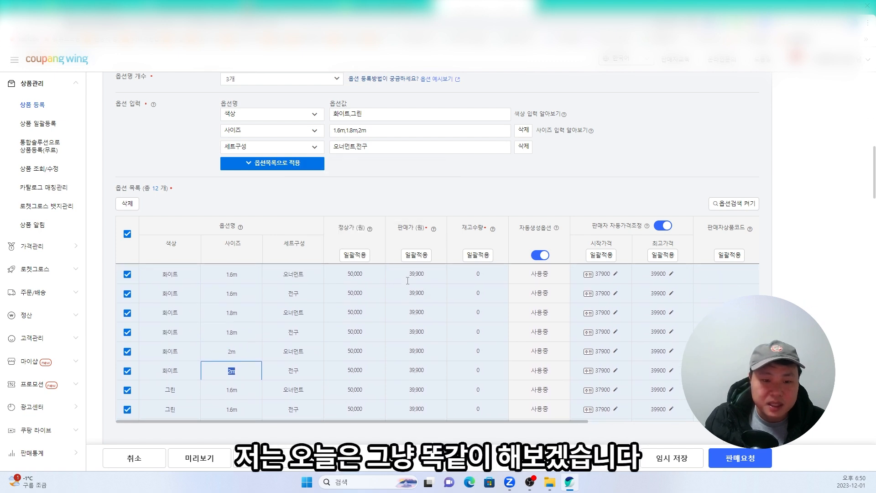
click(436, 374)
click(442, 353)
text(41900)
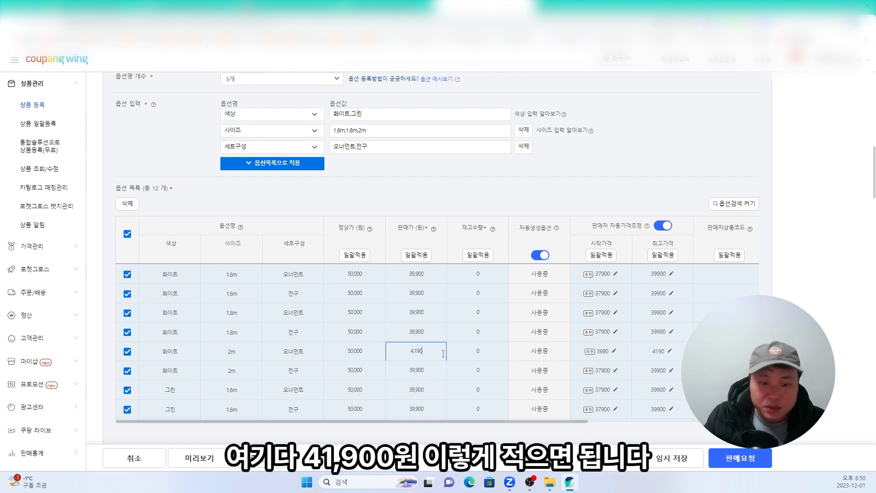
click(449, 352)
scroll(515, 335, up, 5)
scroll(474, 316, down, 5)
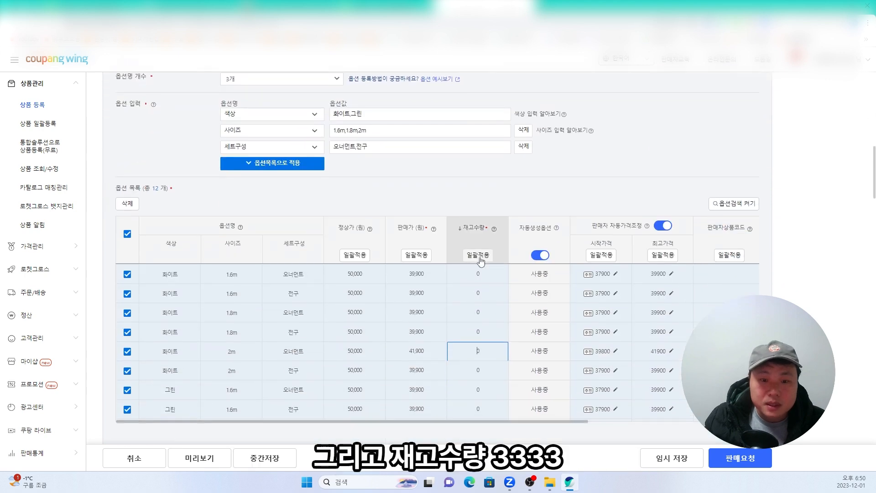
Step: Bulk-apply a stock quantity (재고수량) of 3333 to all selected option rows
click(478, 255)
click(485, 293)
text(3333)
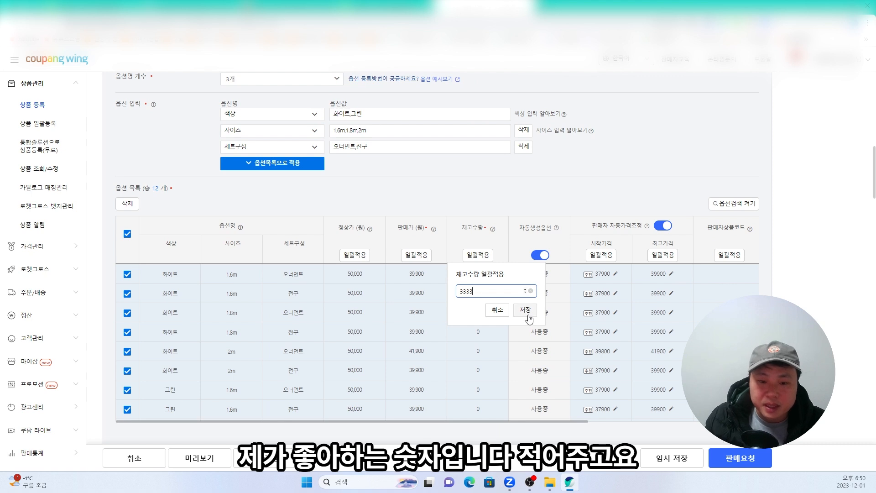
click(525, 311)
scroll(501, 349, down, 2)
scroll(500, 349, down, 1)
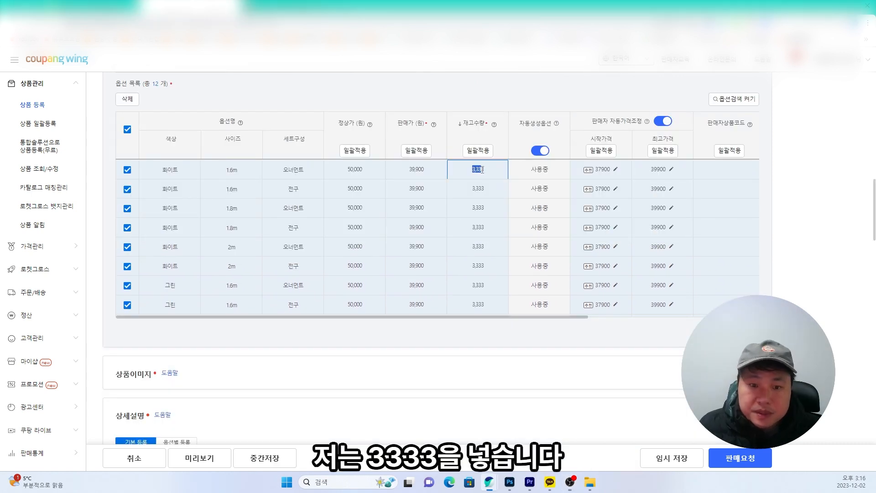
Step: Bulk-apply a stock quantity of 9 to all selected rows and view the cordless trimmer's Coupang product page for its stock notice
drag(482, 169, 486, 169)
click(476, 304)
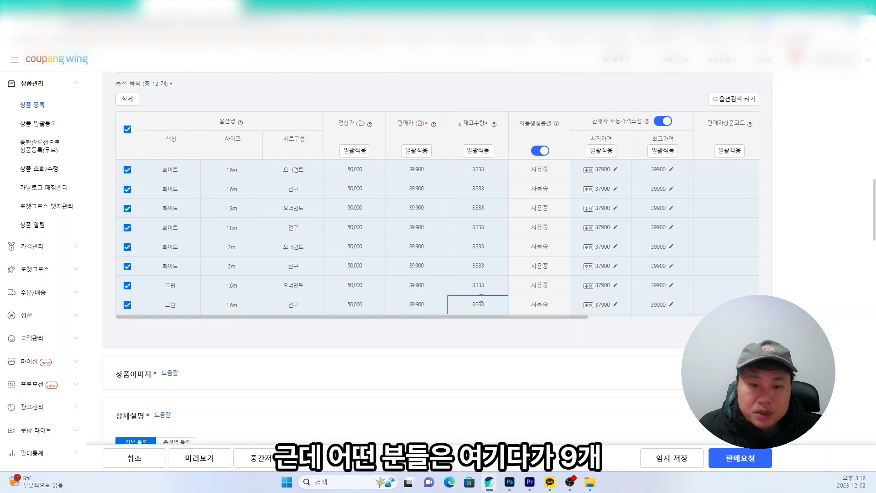
click(475, 156)
click(477, 186)
text(9)
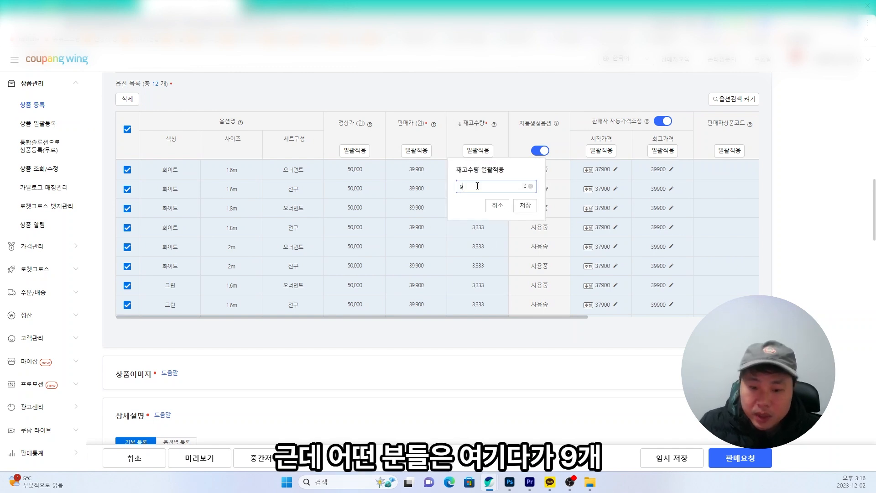
click(526, 206)
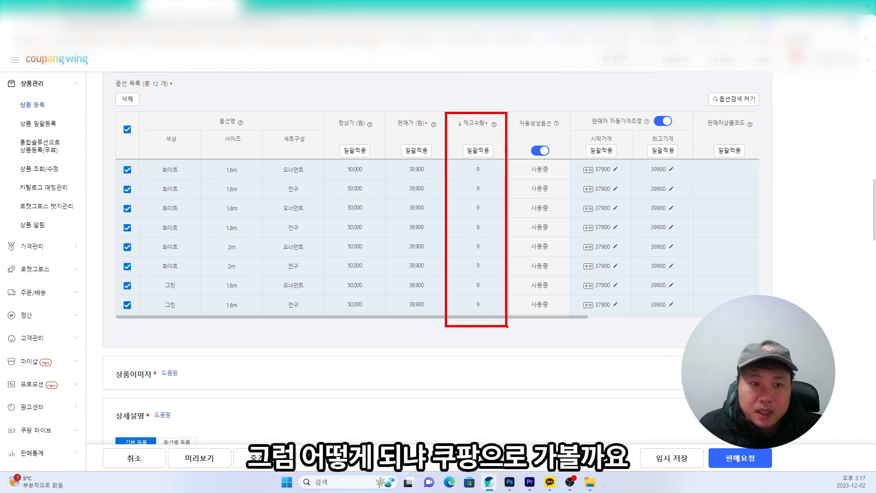
click(292, 8)
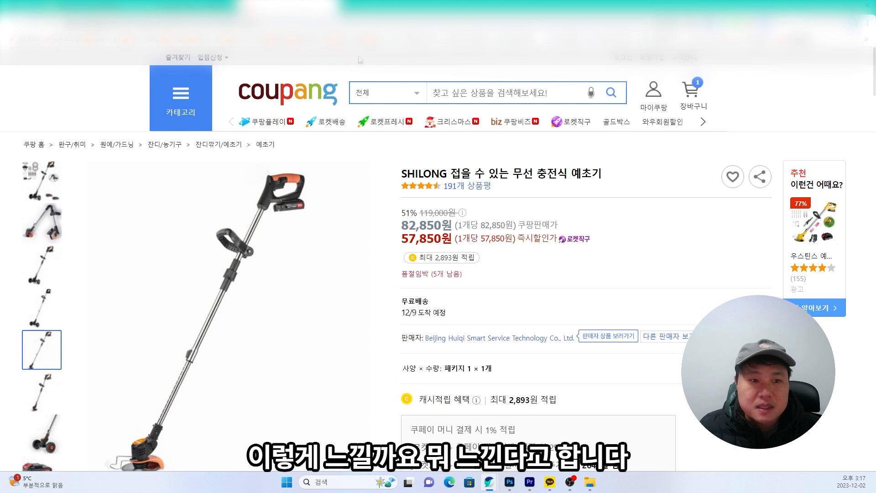
click(199, 8)
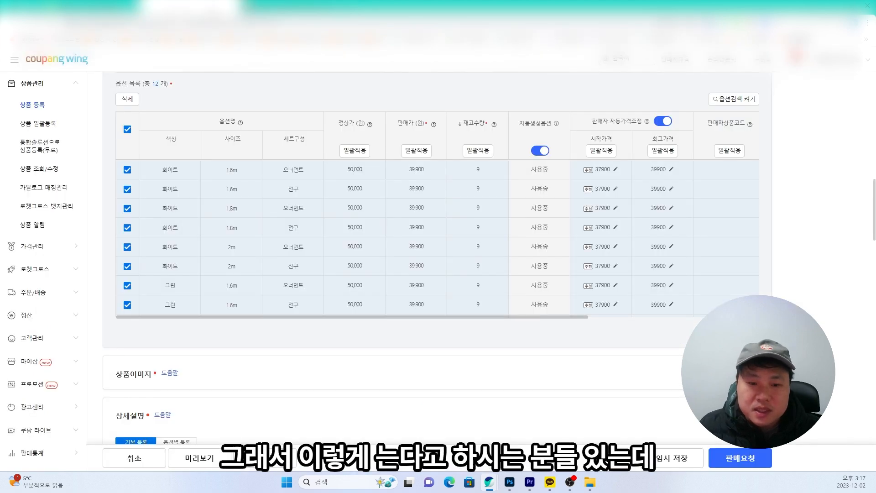
Step: Set the stock quantity of all selected option rows back to 3333 in bulk
click(486, 157)
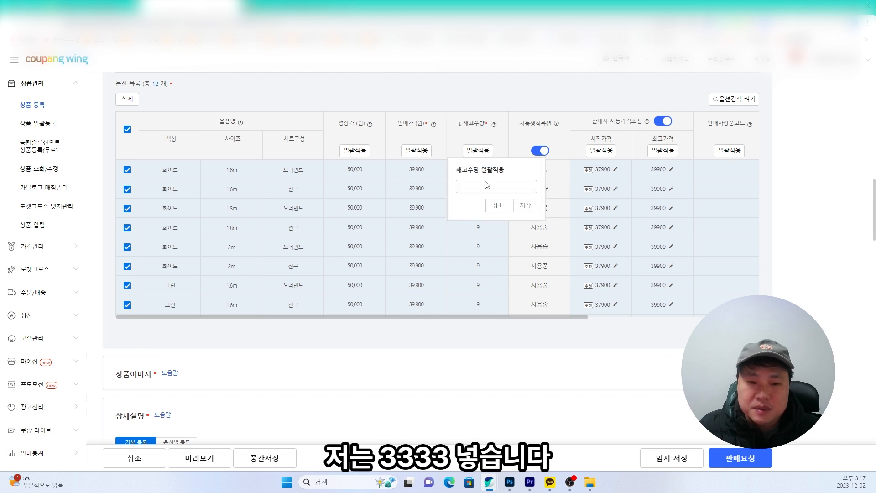
text(3333)
key(Return)
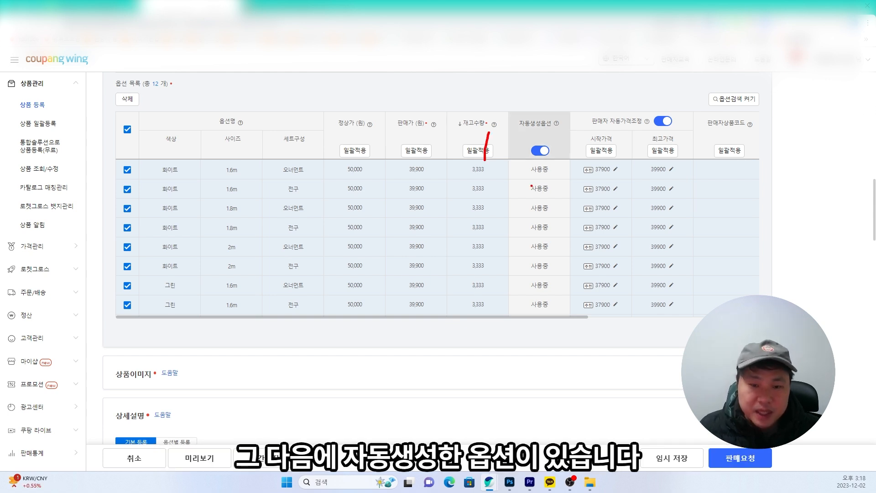
key(ctrl+z)
mouse_move(507, 113)
mouse_down()
mouse_move(576, 170)
mouse_move(572, 162)
mouse_up()
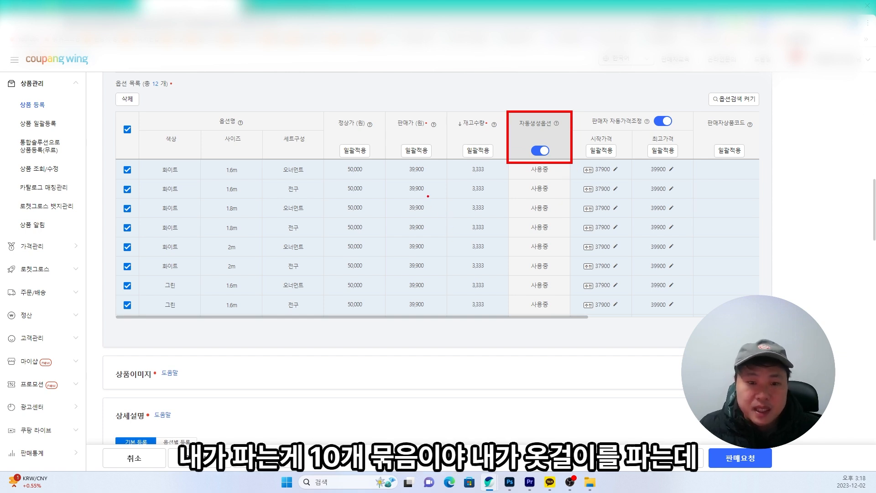
drag(452, 180, 445, 211)
drag(458, 193, 519, 219)
mouse_move(360, 179)
mouse_down()
mouse_move(388, 192)
mouse_move(379, 214)
mouse_move(390, 201)
mouse_move(399, 221)
mouse_up()
mouse_move(475, 228)
mouse_down()
mouse_move(413, 192)
mouse_move(521, 206)
mouse_move(456, 234)
mouse_up()
mouse_move(549, 205)
mouse_down()
mouse_move(578, 226)
mouse_move(591, 215)
mouse_move(610, 227)
mouse_up()
mouse_move(634, 218)
mouse_down()
mouse_move(629, 228)
mouse_move(635, 220)
mouse_up()
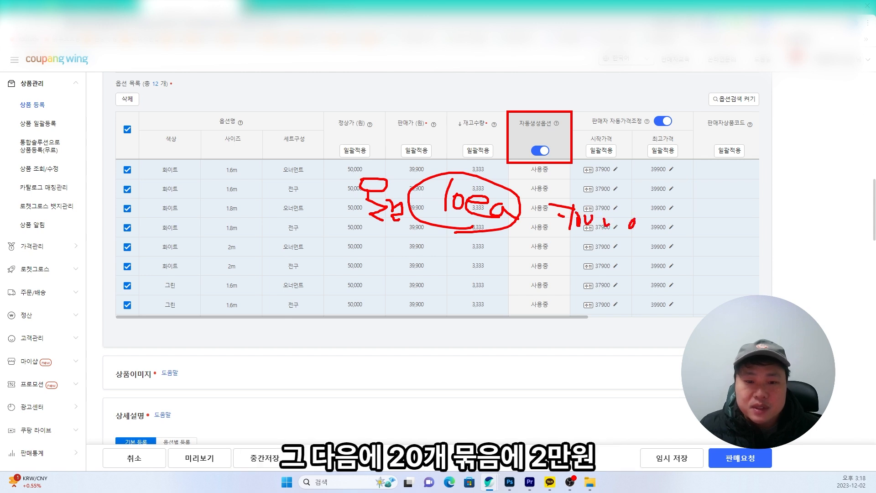
mouse_move(445, 254)
mouse_down()
mouse_move(465, 275)
mouse_move(531, 283)
mouse_move(573, 270)
mouse_move(578, 287)
mouse_move(605, 292)
mouse_up()
drag(614, 281, 637, 292)
drag(664, 281, 674, 288)
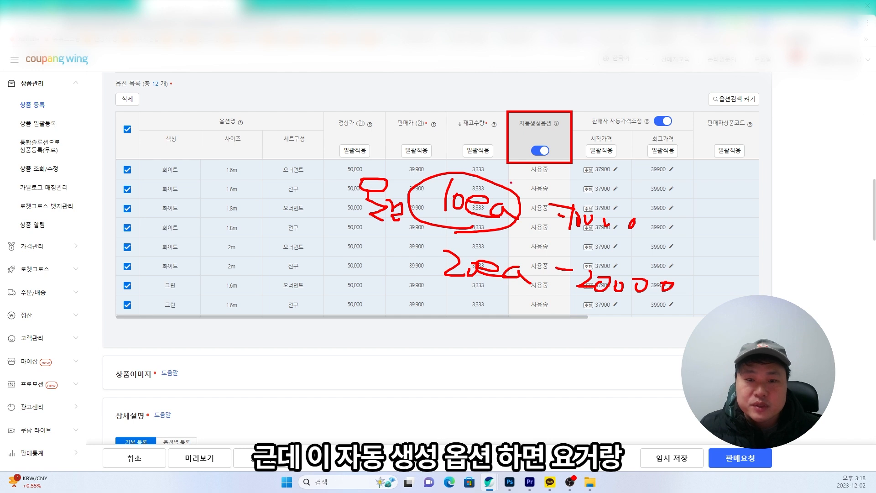
mouse_move(621, 192)
mouse_down()
mouse_move(534, 194)
mouse_move(652, 218)
mouse_up()
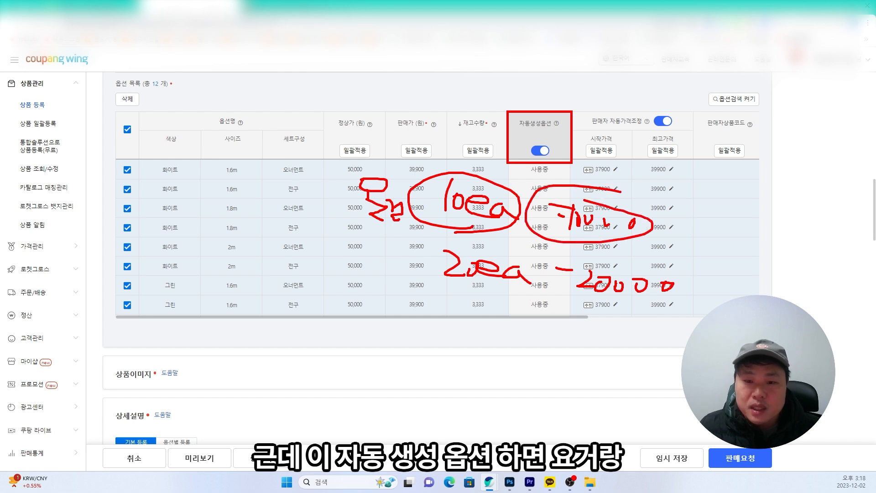
mouse_move(475, 168)
mouse_down()
mouse_move(439, 173)
mouse_move(525, 292)
mouse_move(455, 188)
mouse_up()
drag(450, 327, 458, 355)
drag(487, 341, 488, 342)
mouse_move(579, 328)
mouse_down()
mouse_move(578, 353)
mouse_move(594, 351)
mouse_up()
drag(613, 347, 648, 346)
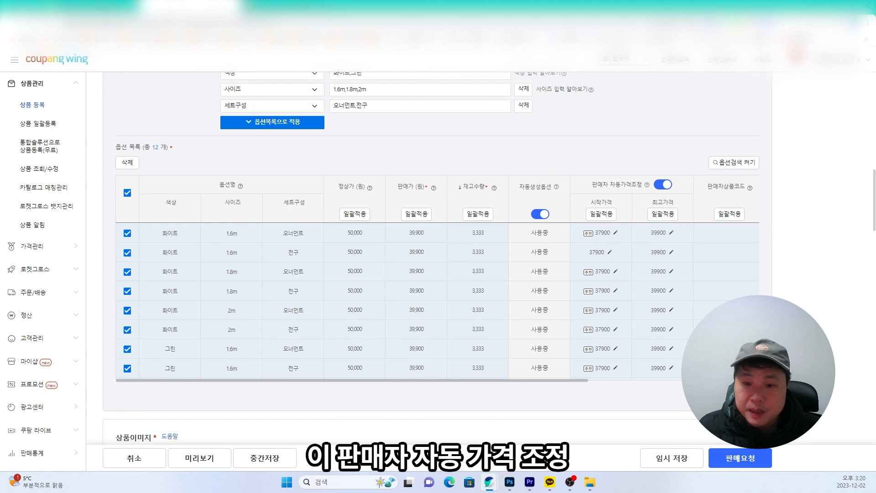
drag(572, 174, 692, 383)
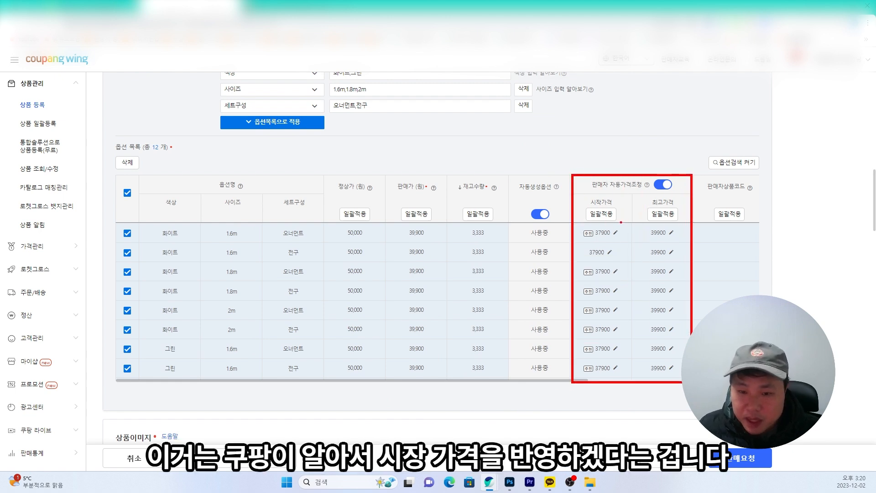
mouse_move(619, 222)
mouse_down()
mouse_move(583, 216)
mouse_move(601, 192)
mouse_move(629, 209)
mouse_move(617, 242)
mouse_up()
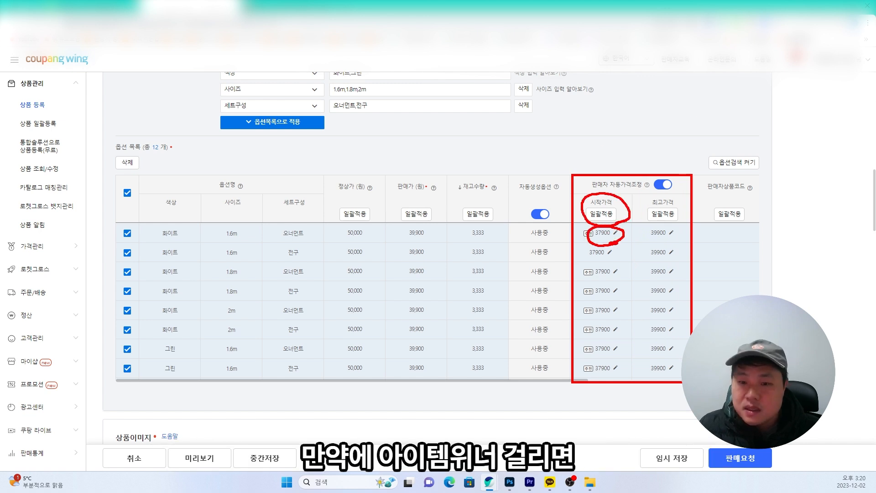
mouse_move(693, 119)
mouse_down()
mouse_move(653, 150)
mouse_move(650, 140)
mouse_move(671, 146)
mouse_move(592, 157)
mouse_move(591, 177)
mouse_move(612, 166)
mouse_move(572, 178)
mouse_move(644, 154)
mouse_move(574, 190)
mouse_up()
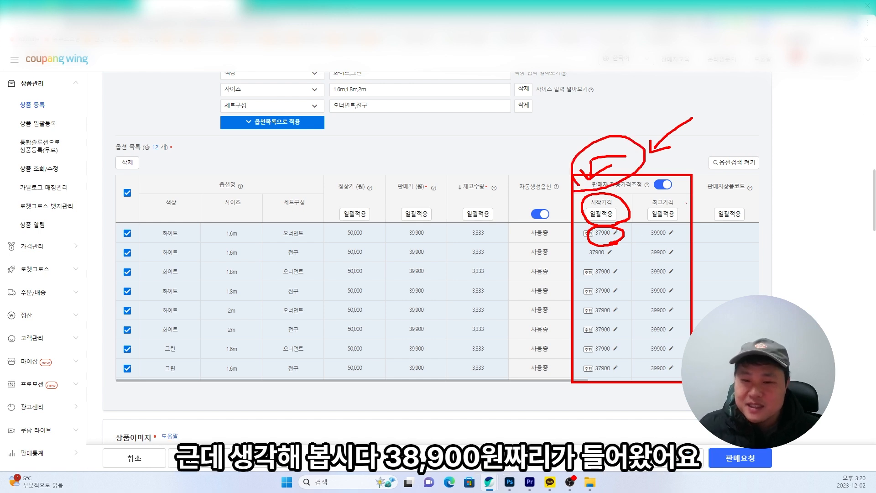
mouse_move(650, 240)
mouse_down()
mouse_move(661, 218)
mouse_move(674, 235)
mouse_move(592, 230)
mouse_move(610, 240)
mouse_up()
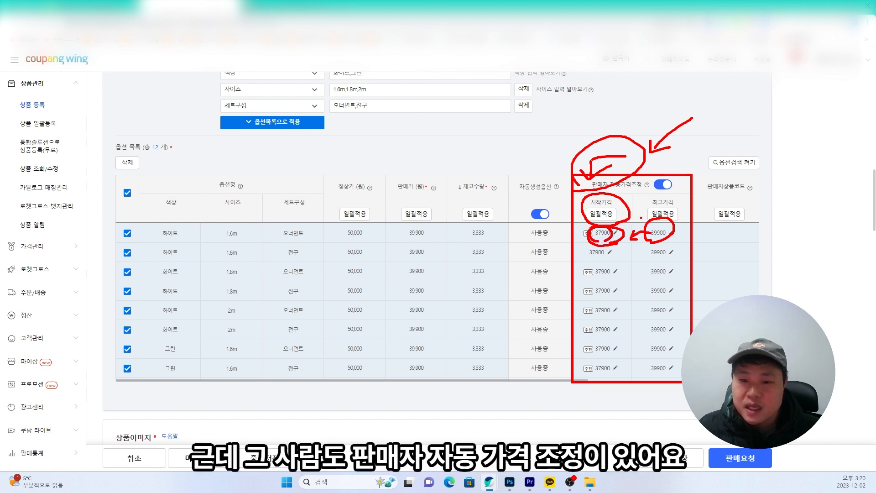
mouse_move(616, 199)
mouse_down()
mouse_move(609, 168)
mouse_move(648, 200)
mouse_move(607, 201)
mouse_up()
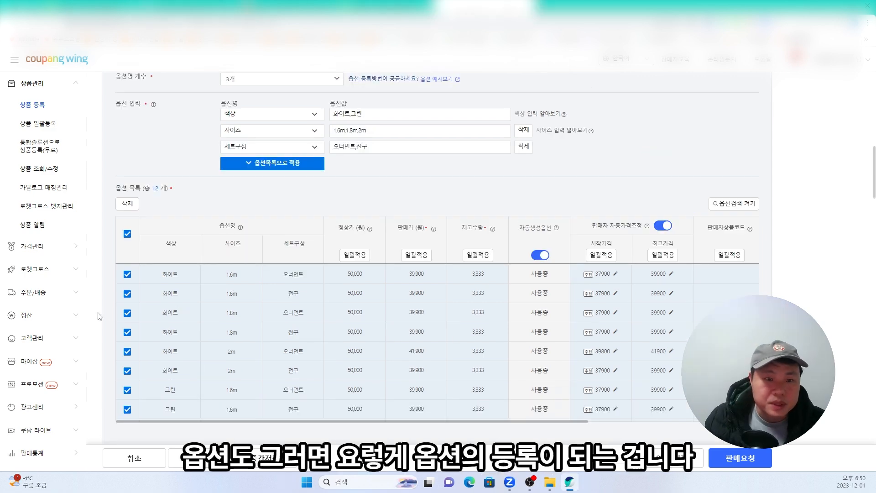
Step: Review the completed option list and examine the recommended image size and file format in the 상품이미지 section
scroll(99, 316, down, 4)
scroll(118, 255, up, 4)
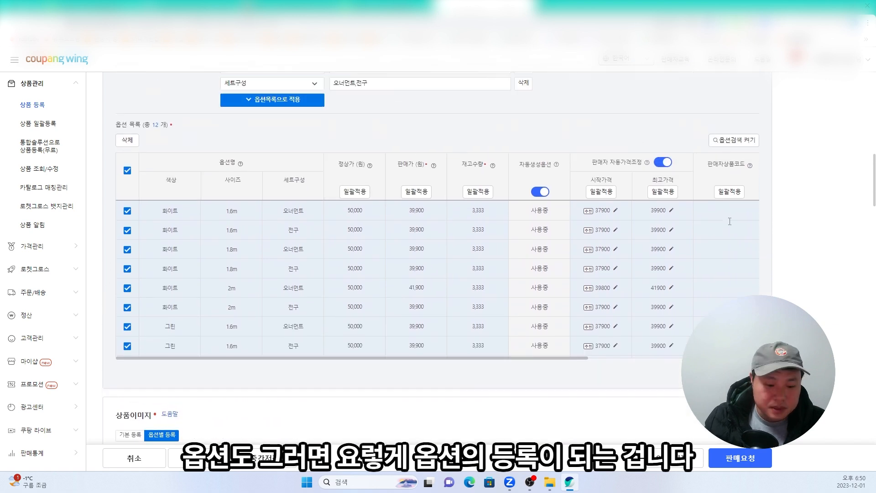
scroll(188, 314, down, 3)
scroll(189, 314, down, 5)
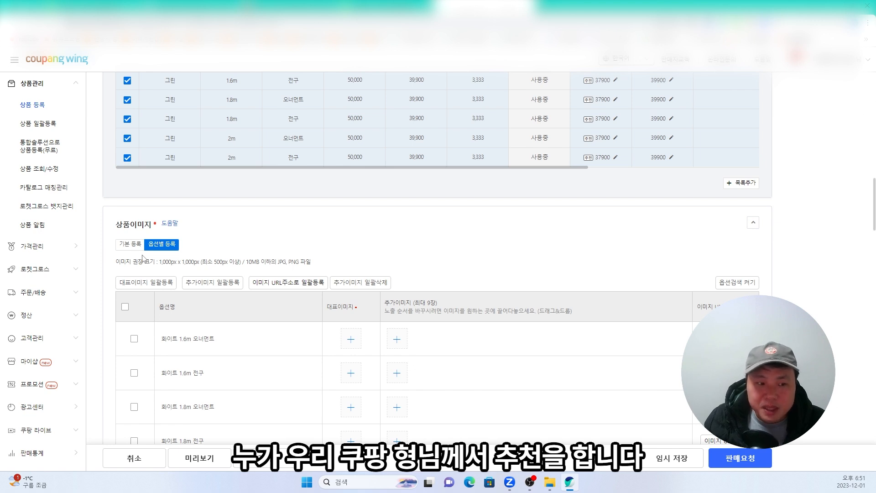
scroll(206, 297, down, 3)
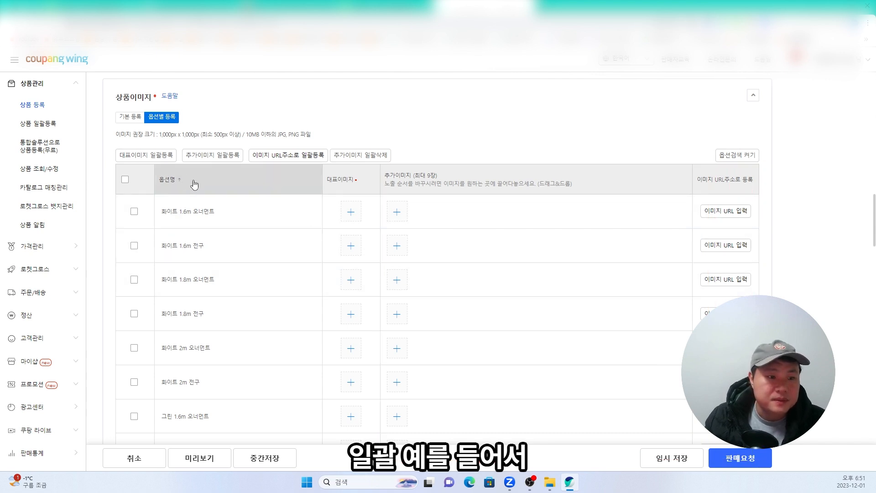
drag(158, 135, 317, 143)
click(316, 140)
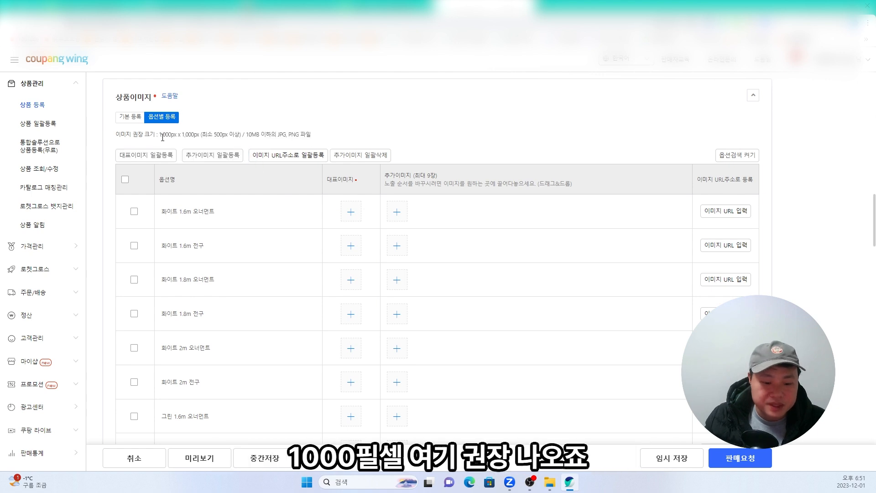
mouse_move(157, 130)
mouse_down()
mouse_move(205, 141)
mouse_move(313, 141)
mouse_up()
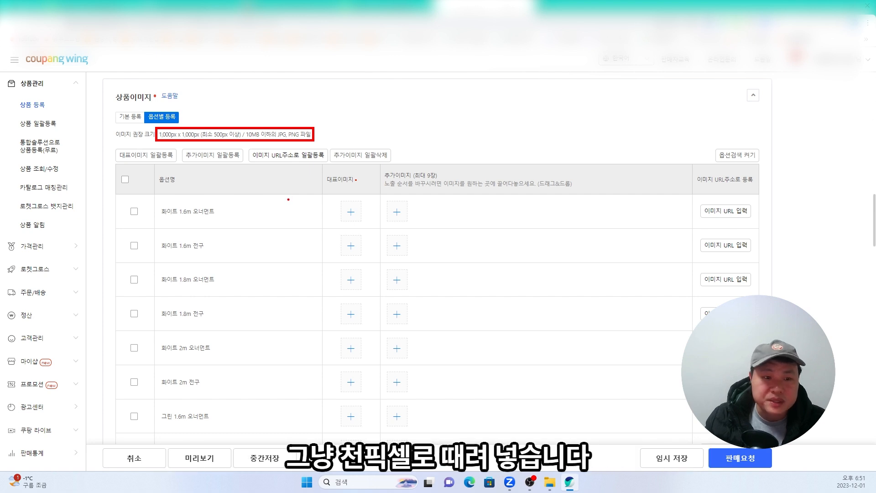
Step: Upload main images (대표이미지) for the 화이트 1.6m 오너먼트 and 화이트 1.6m 전구 options
click(352, 213)
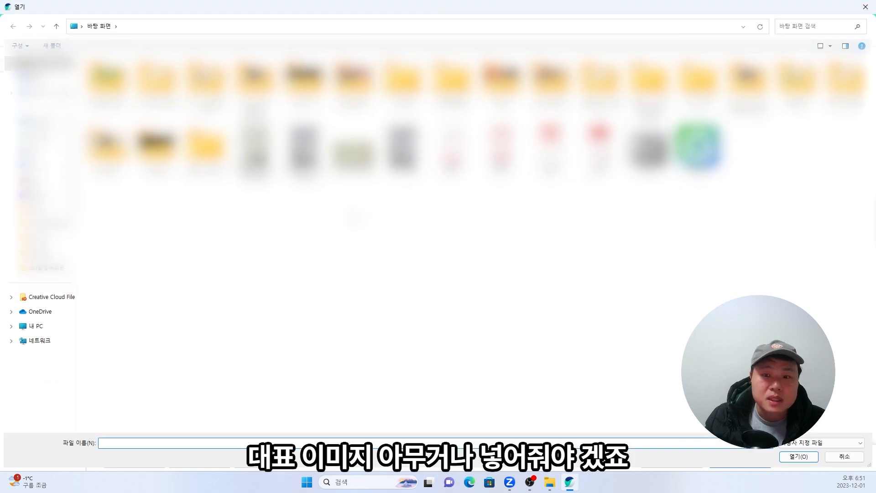
double_click(636, 165)
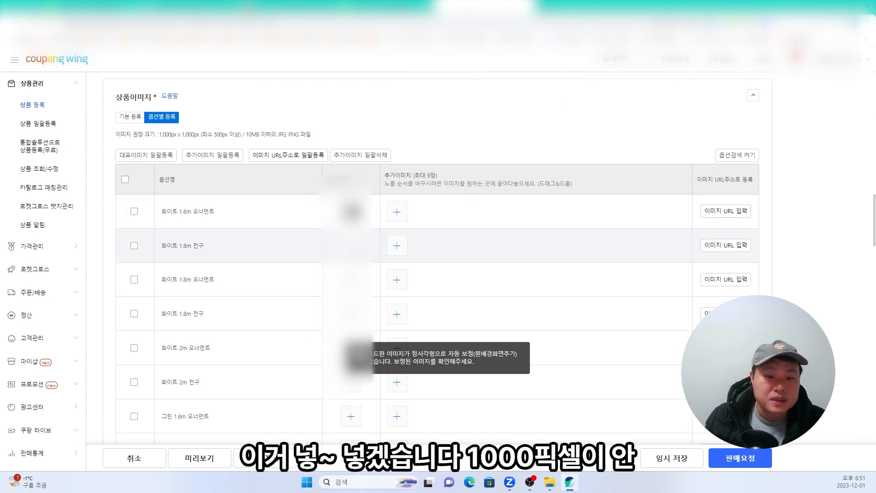
click(351, 245)
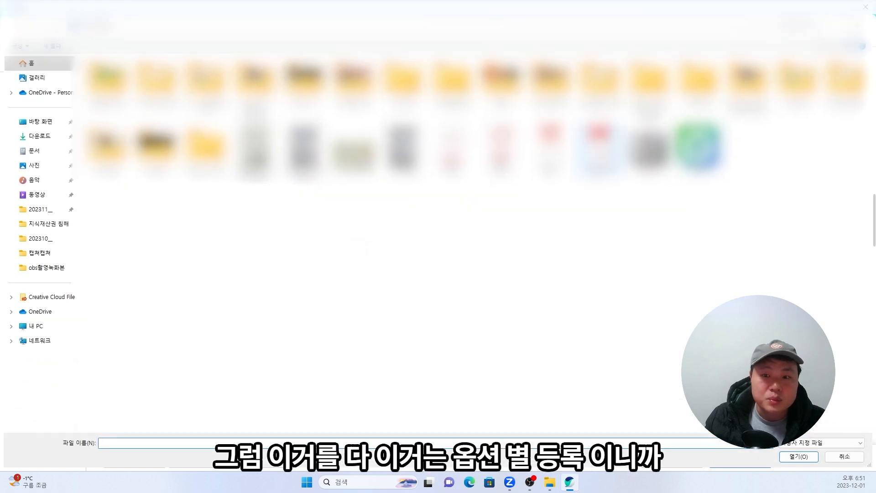
click(599, 150)
key(Return)
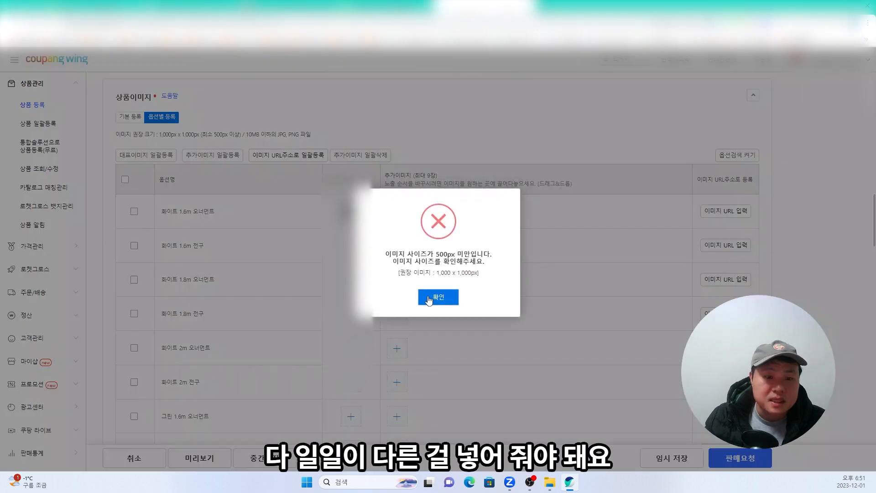
click(427, 298)
click(351, 245)
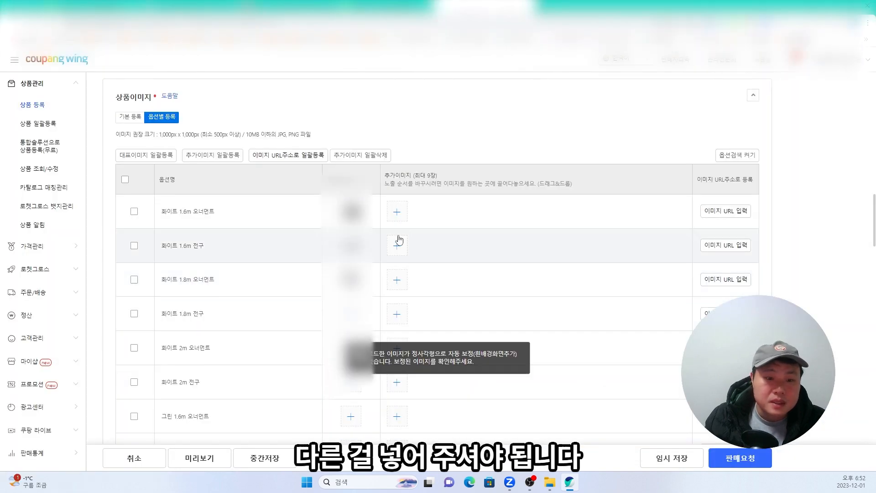
Step: Try to add several additional images (추가이미지) to the 화이트 1.6m 오너먼트 option
click(397, 213)
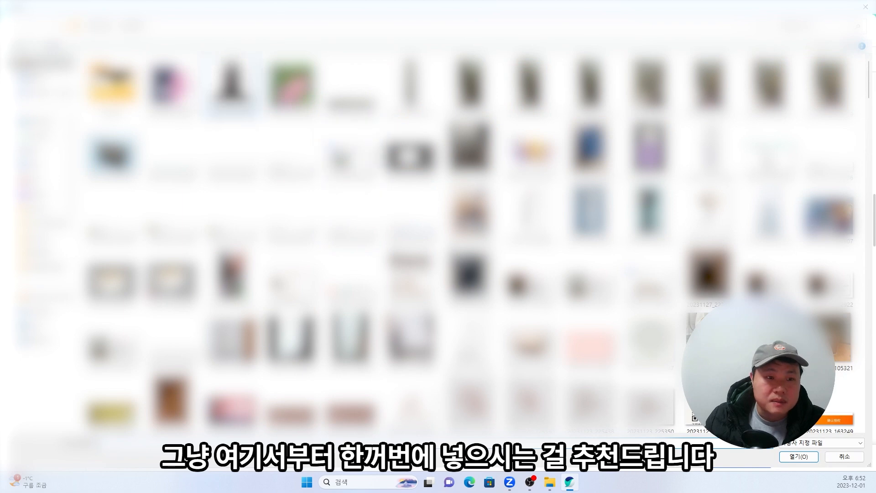
click(173, 87)
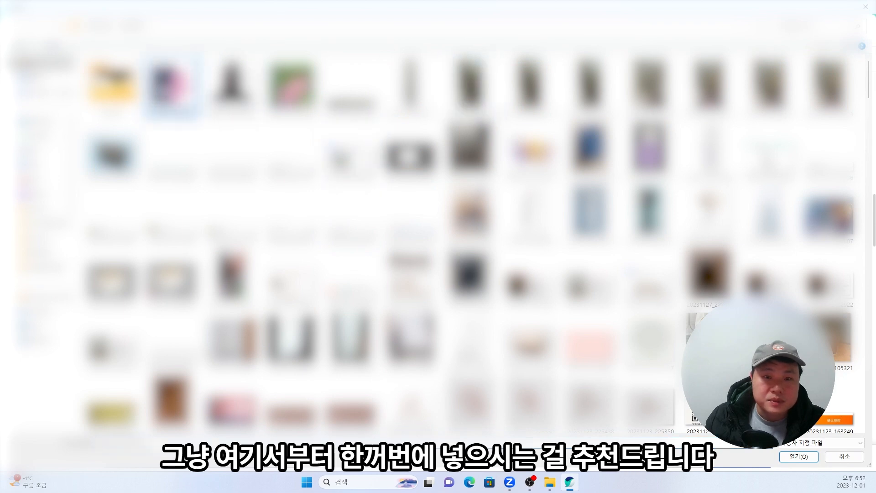
click(530, 86)
click(171, 86)
shift+click(470, 86)
key(Return)
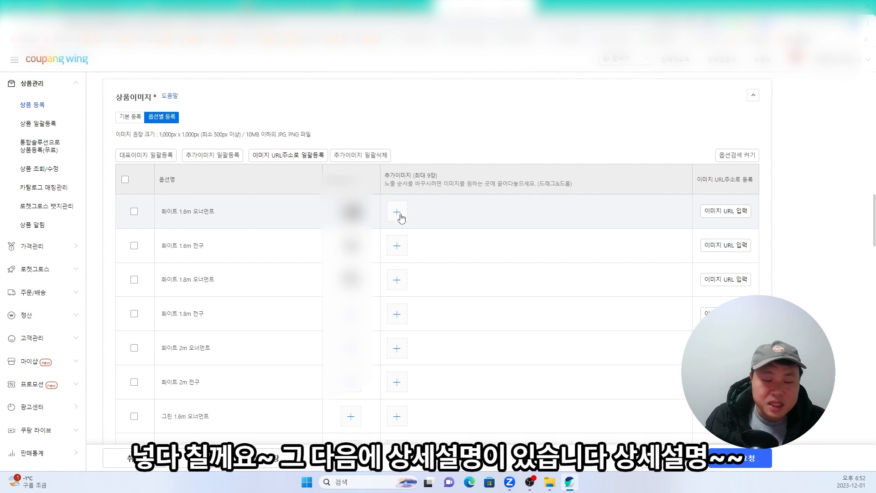
Step: Switch the 상세설명 section to 에디터 작성 under 기본 등록 and open the editor for writing
scroll(402, 223, down, 3)
scroll(402, 222, down, 10)
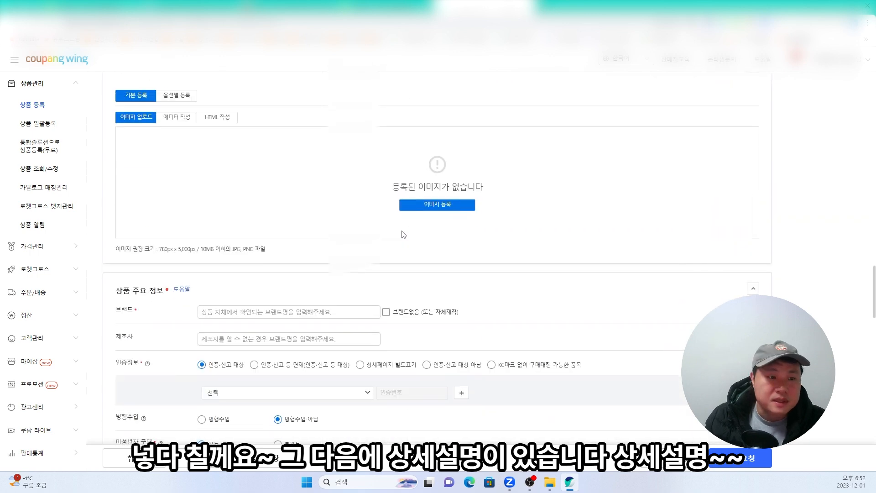
scroll(230, 252, up, 4)
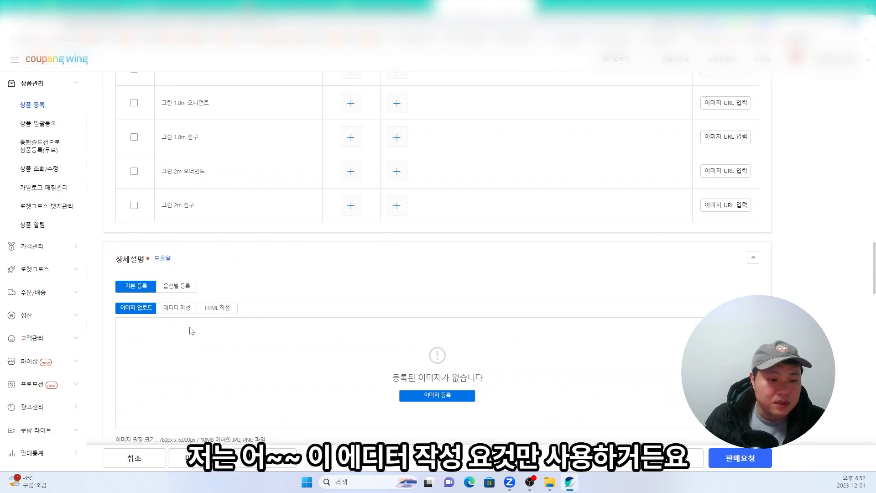
scroll(187, 322, down, 1)
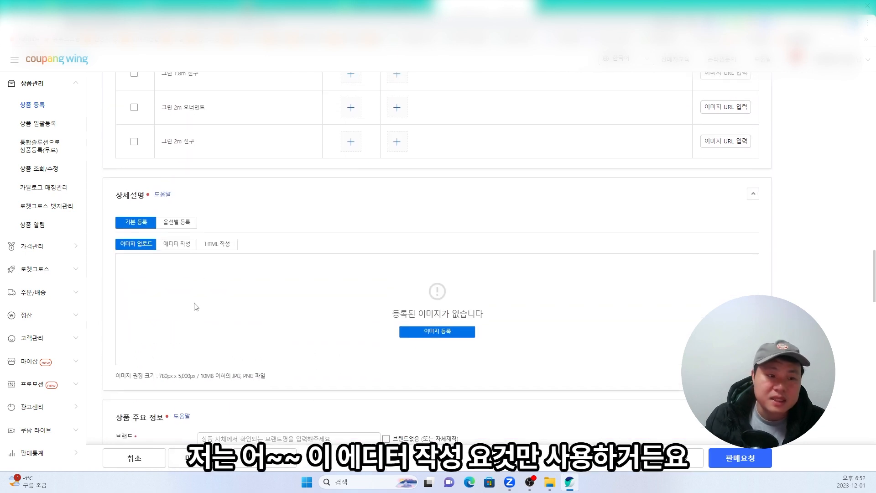
drag(186, 248, 183, 254)
click(181, 245)
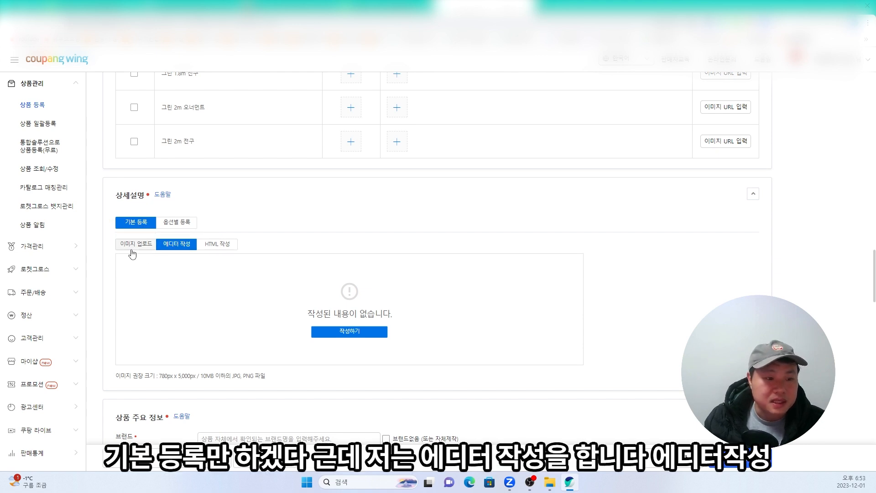
click(363, 339)
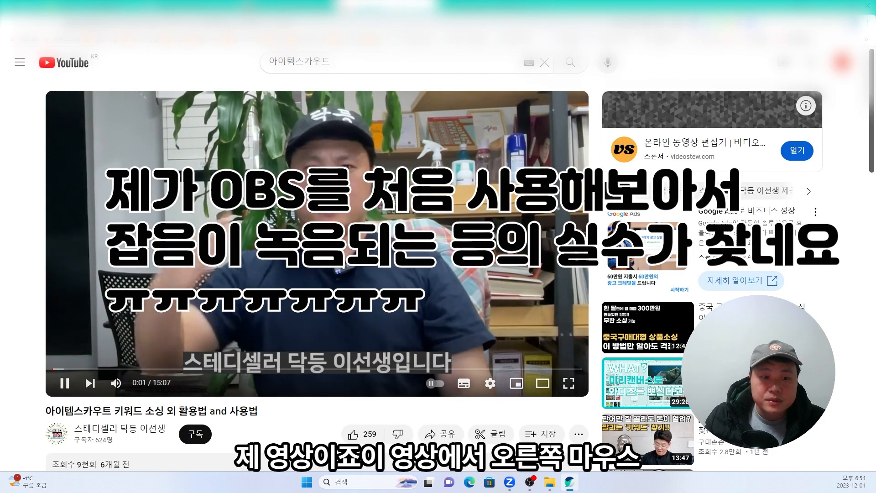
Step: Pause the YouTube video on 아이템스카우트 keyword sourcing and copy its embed source code (소스 코드 복사)
key(space)
click(363, 236)
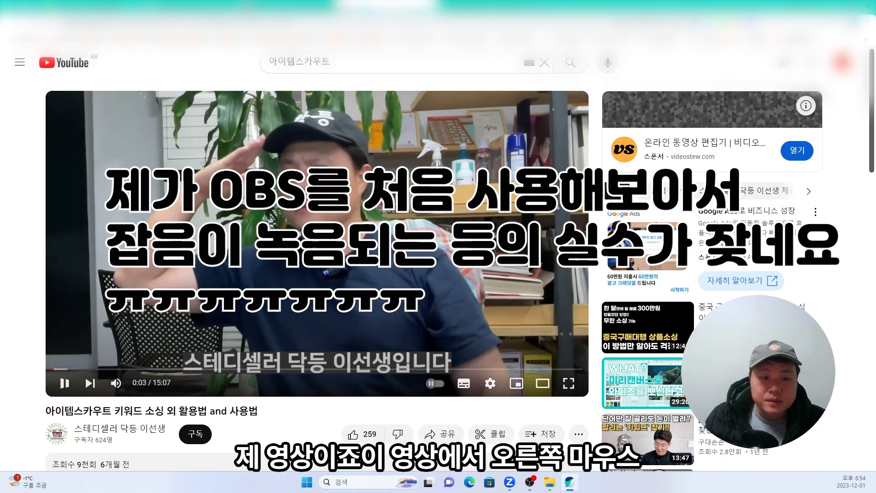
click(363, 236)
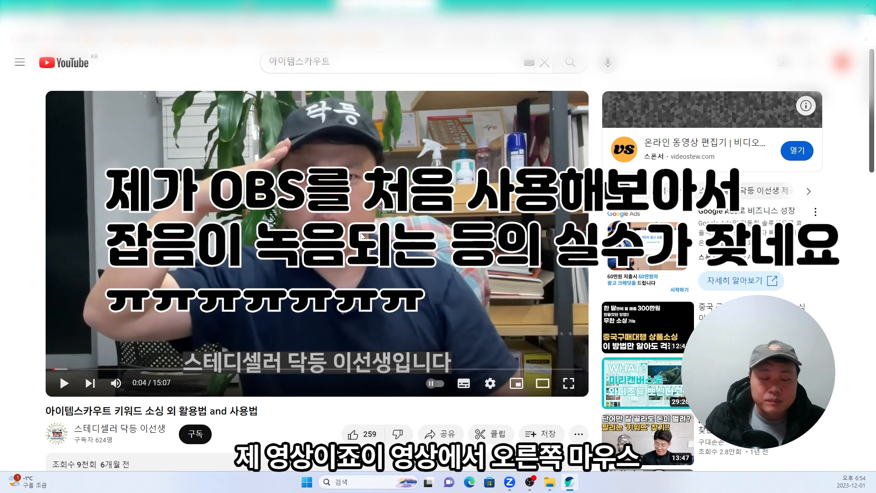
right_click(363, 236)
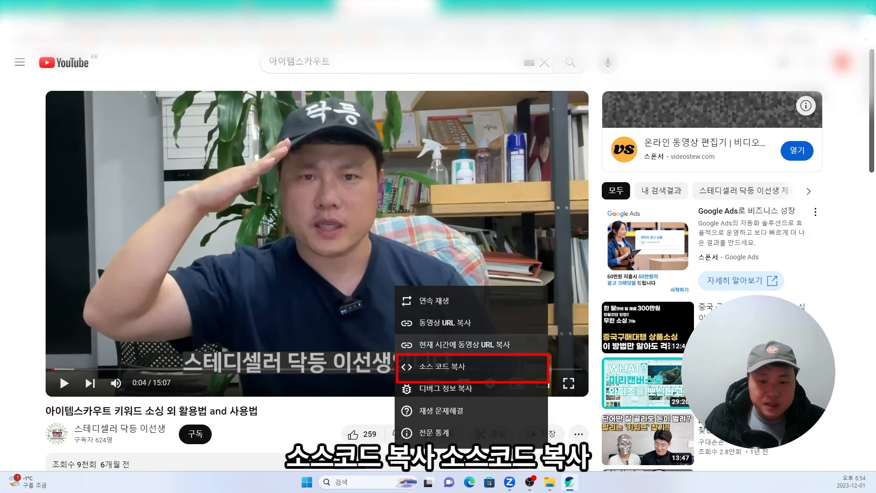
click(444, 372)
right_click(378, 275)
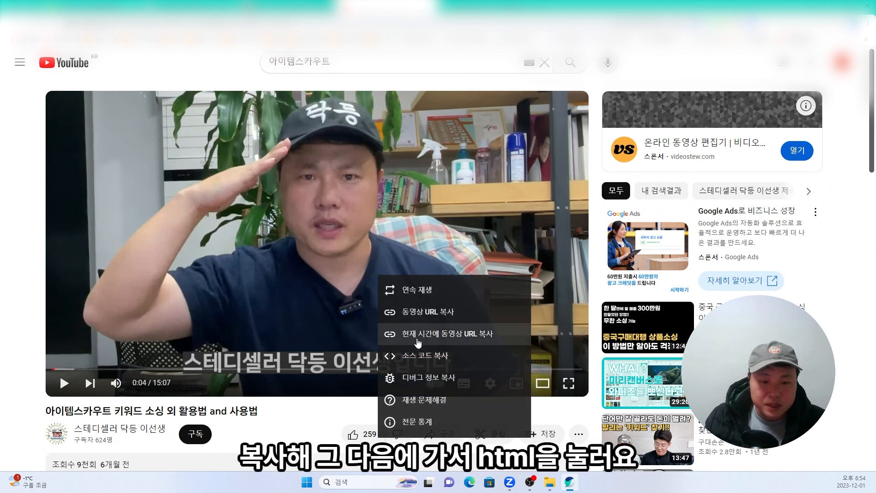
click(417, 355)
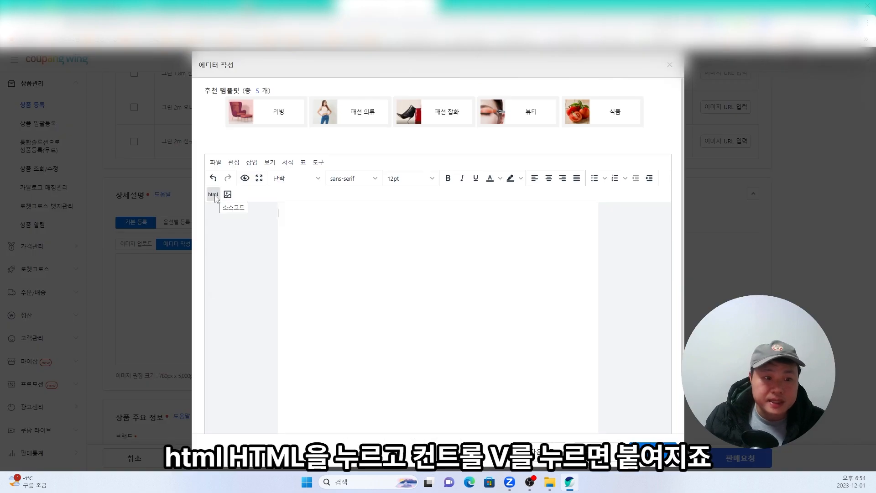
Step: Paste the copied YouTube iframe code into the HTML source code of the Coupang Wing detail description editor
click(213, 195)
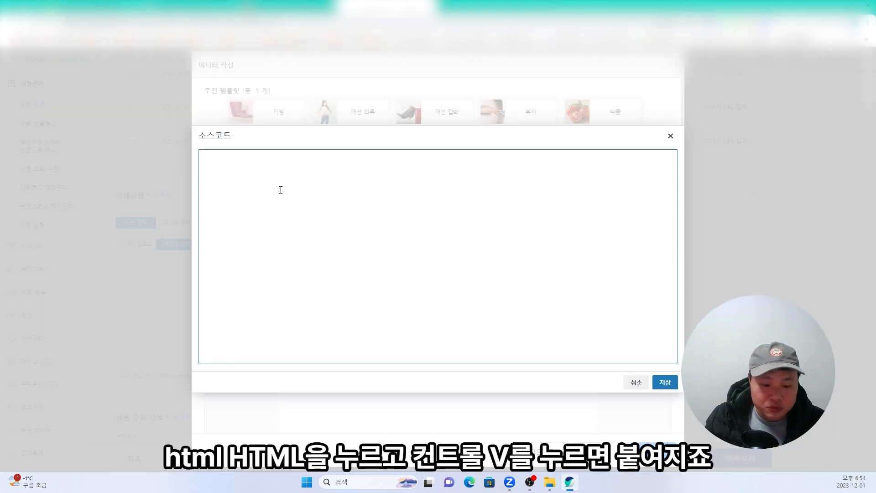
text(<iframe width="992" height="558" src="https://www.youtube.com/embed/_QZjOYd1NLA" title="아이템스카우트 키워드 소싱 외 활용법 and 사용법" frameborder="0" allow="accelerometer; autoplay; clipboard-write; encrypted-media; gyroscope; picture-in-picture; web-share" allowfullscreen></iframe>)
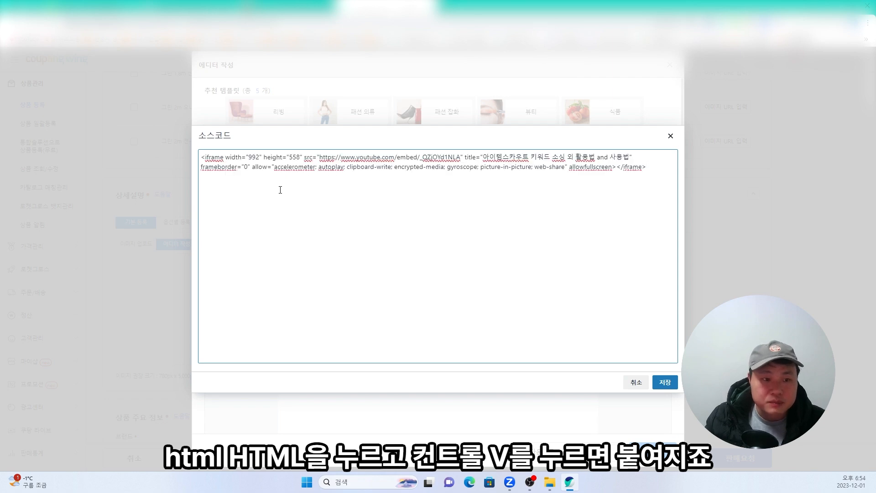
drag(249, 158, 300, 158)
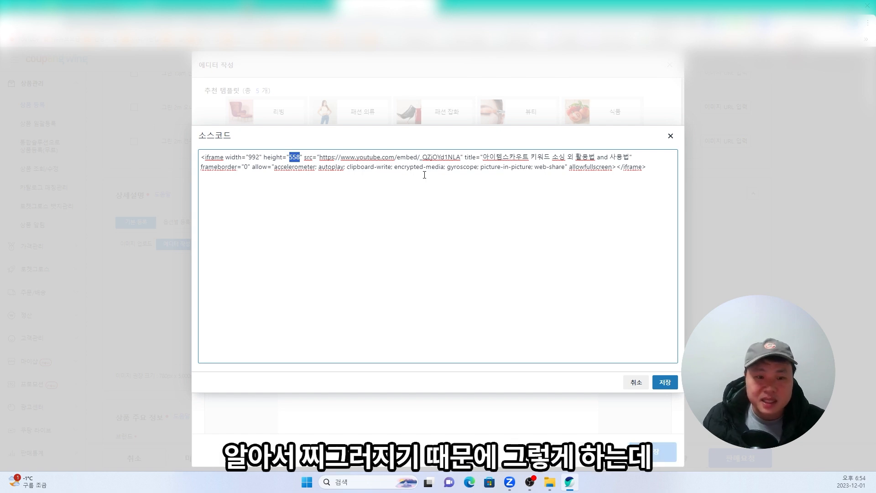
Step: Divide 780 by 992 in the Windows Calculator and copy the ratio to five decimal places
mouse_move(552, 483)
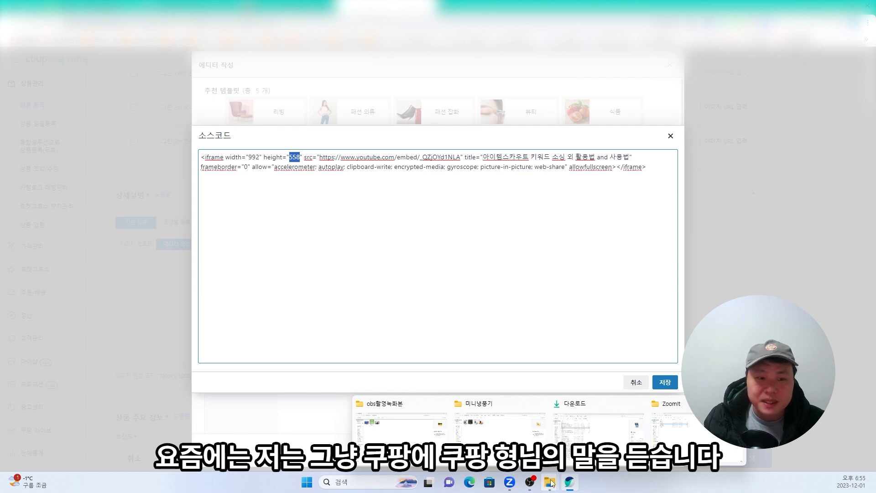
drag(248, 157, 260, 160)
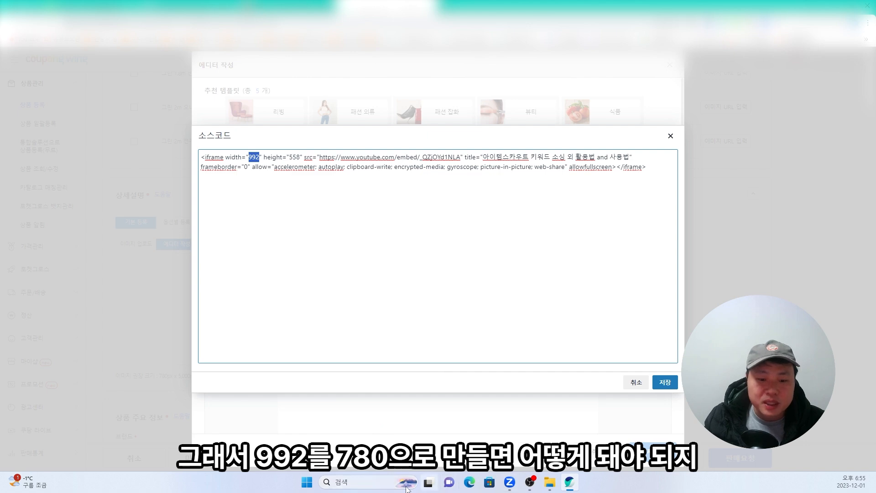
click(383, 482)
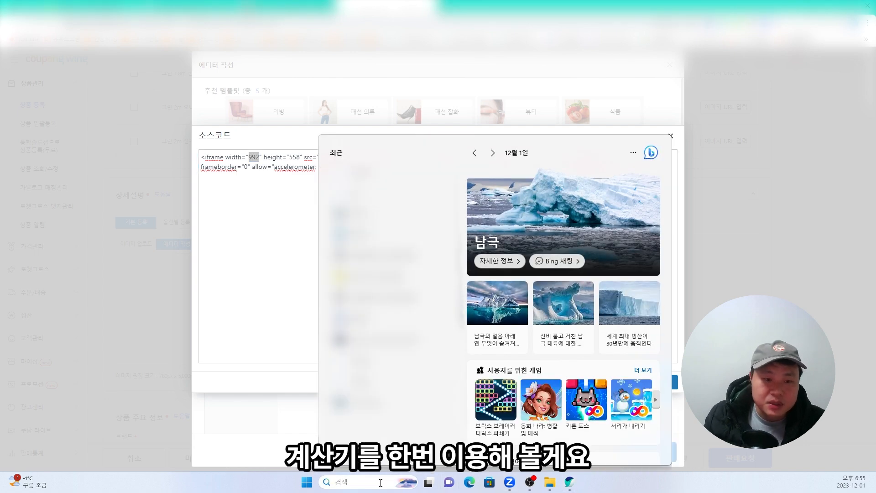
click(407, 234)
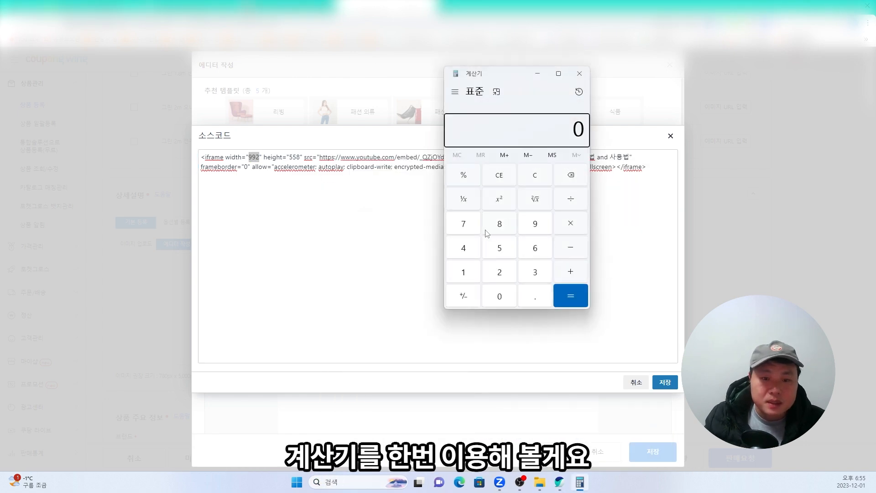
text(780)
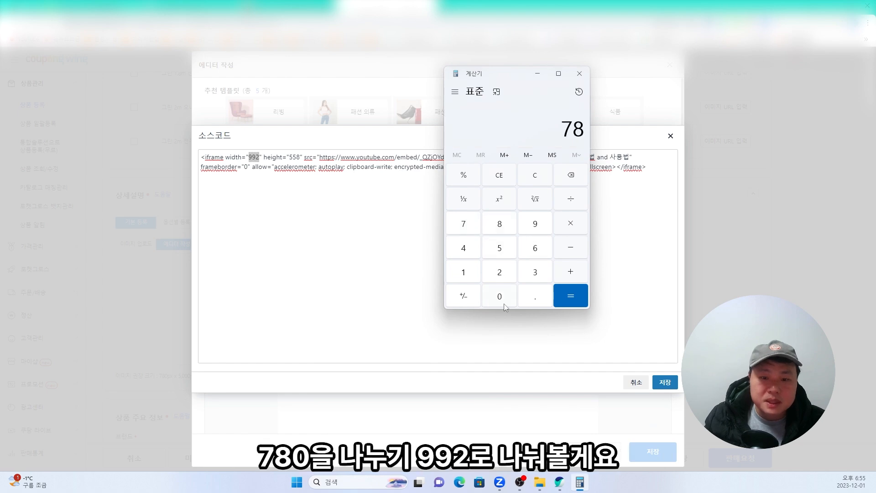
click(571, 202)
click(538, 224)
click(538, 223)
click(506, 274)
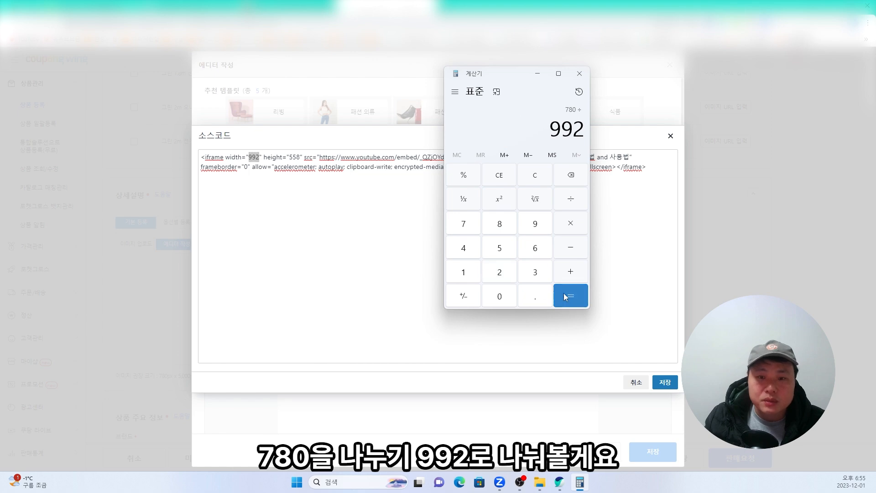
click(564, 293)
drag(453, 124, 501, 124)
key(ctrl+c)
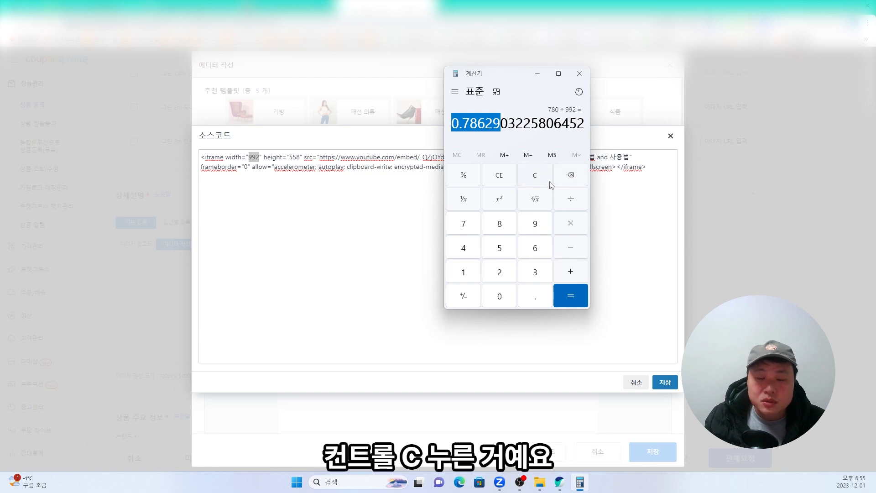
Step: Clear the calculator and multiply the iframe height of 558 by the copied ratio 0.78629
click(535, 176)
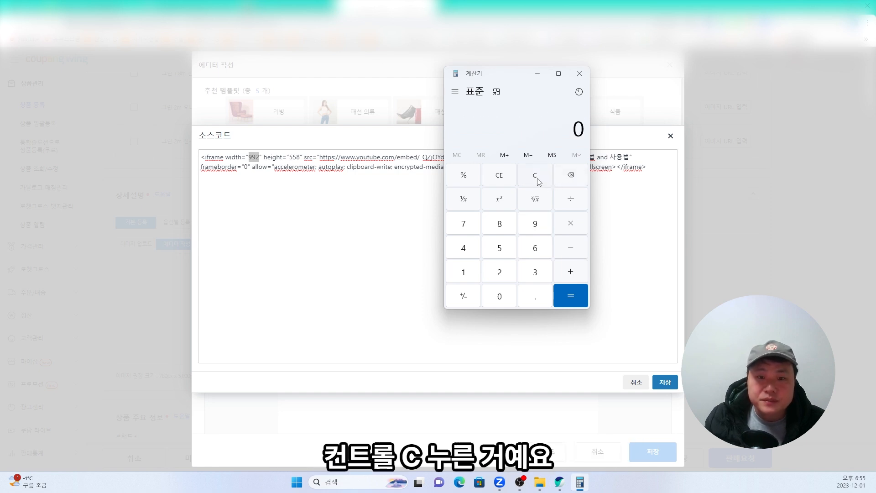
double_click(293, 157)
key(alt+Tab)
click(502, 247)
click(502, 247)
click(501, 225)
click(578, 224)
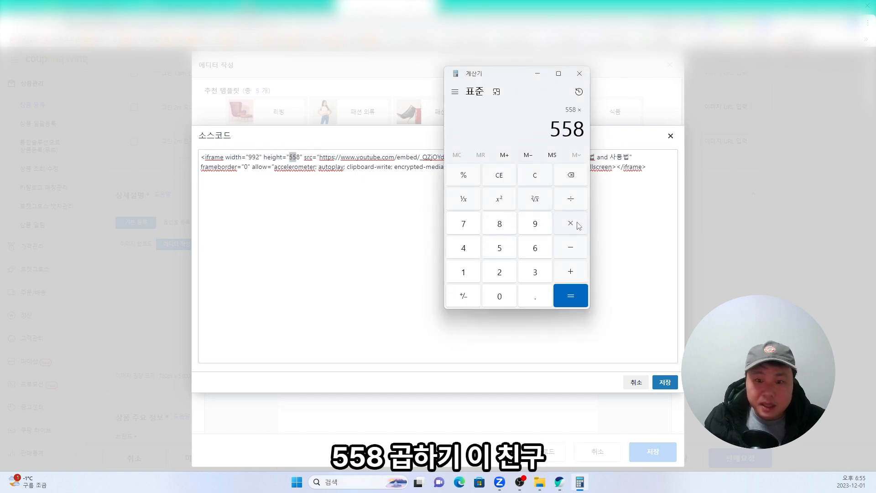
key(ctrl+v)
click(571, 291)
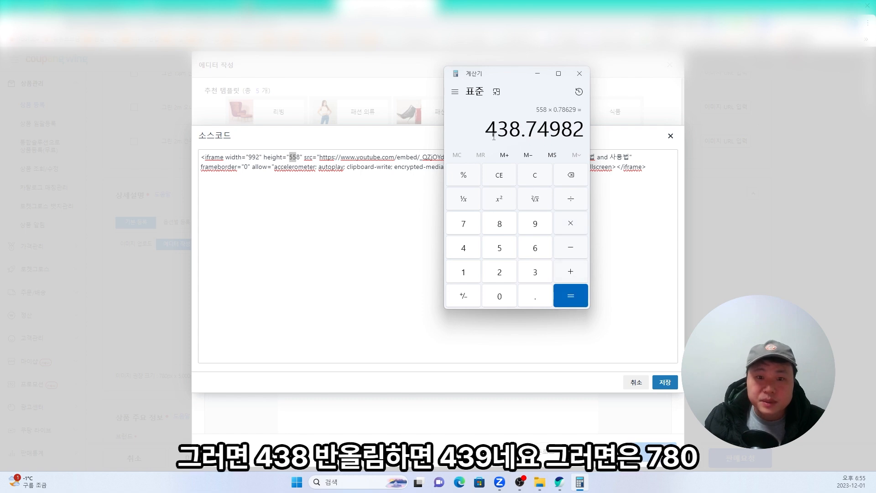
drag(488, 131, 573, 131)
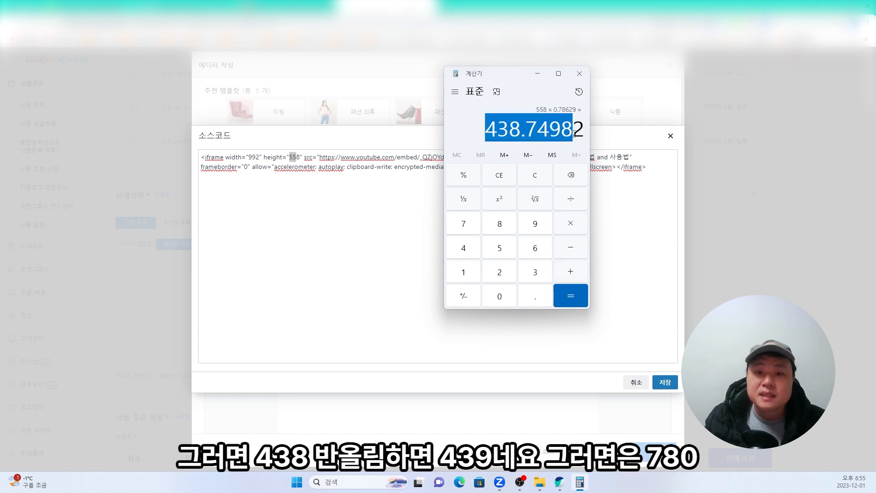
Step: Set the iframe width to 780 and its height to 439 in the source code
click(288, 167)
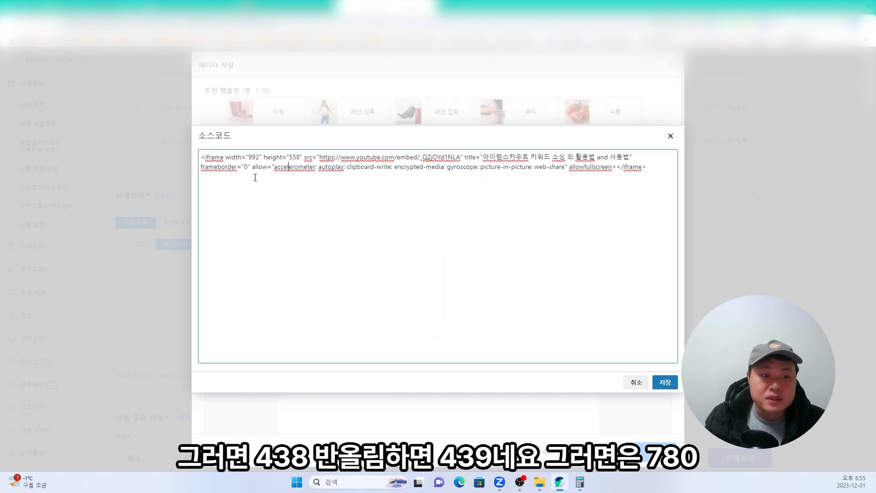
drag(250, 158, 260, 158)
text(780)
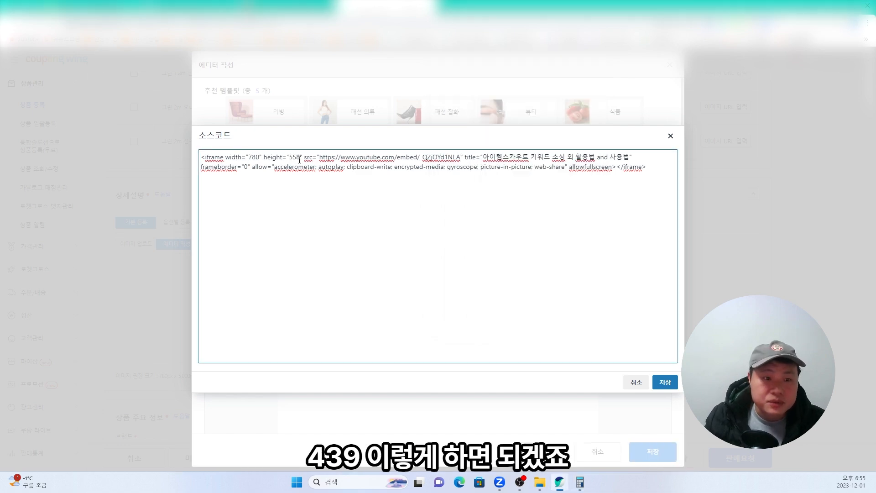
drag(290, 159, 301, 160)
text(439)
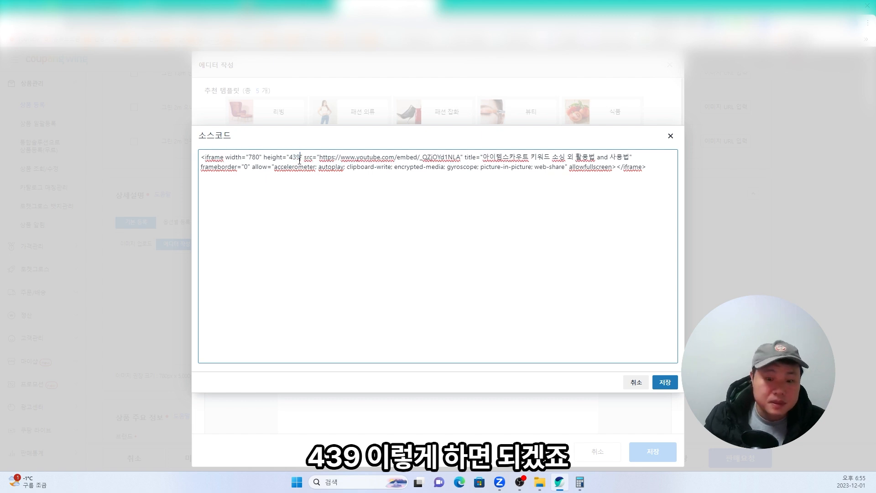
Step: Launch Photoshop and undo the last width and height edits in the iframe source code
click(326, 482)
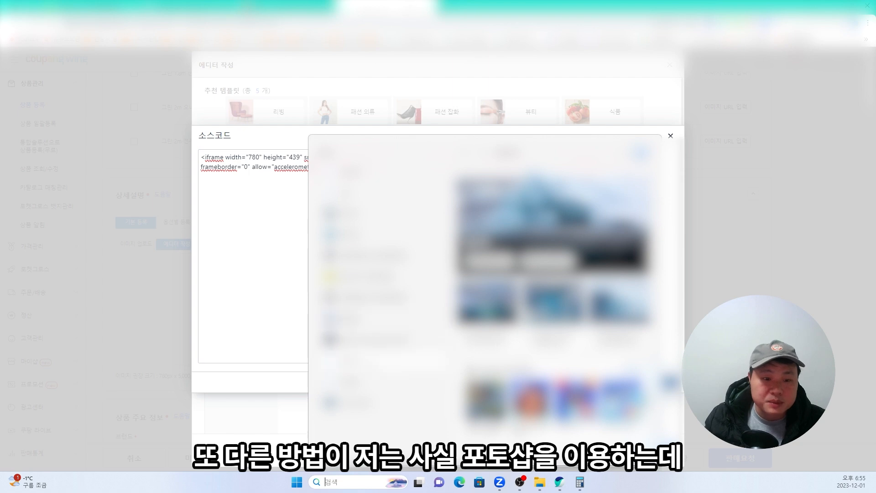
click(362, 343)
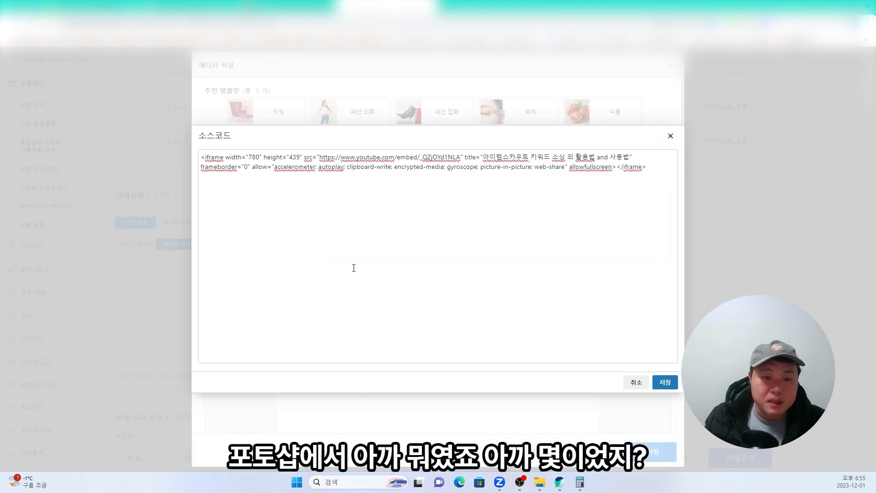
click(279, 184)
key(ctrl+z)
key(ctrl+z)
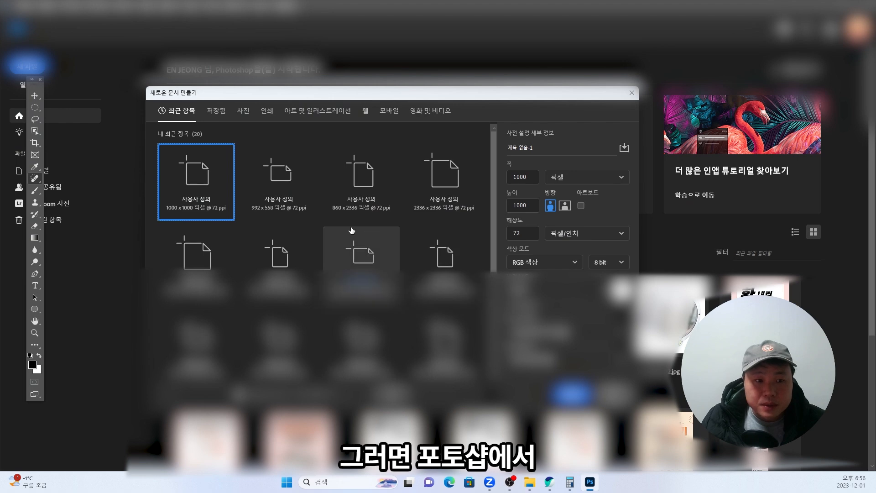
Step: Create a new Photoshop document 992 pixels wide and 558 pixels high
click(525, 177)
text(992)
key(Tab)
text(558)
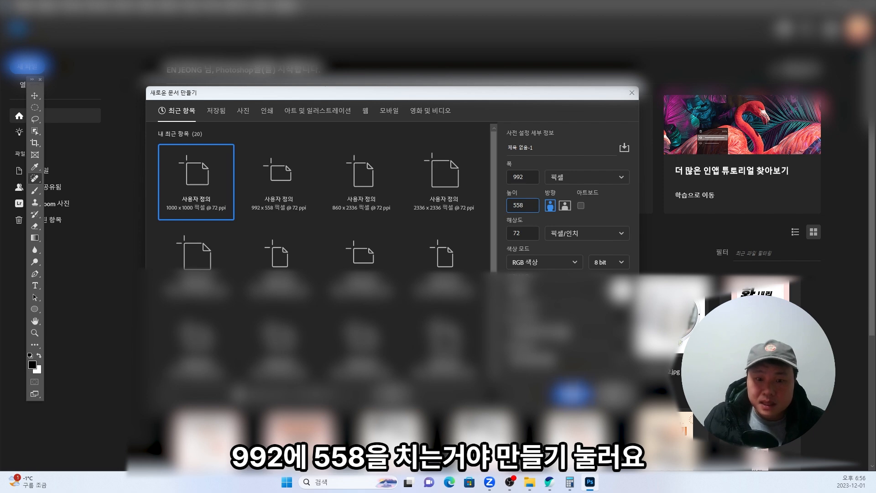
click(571, 393)
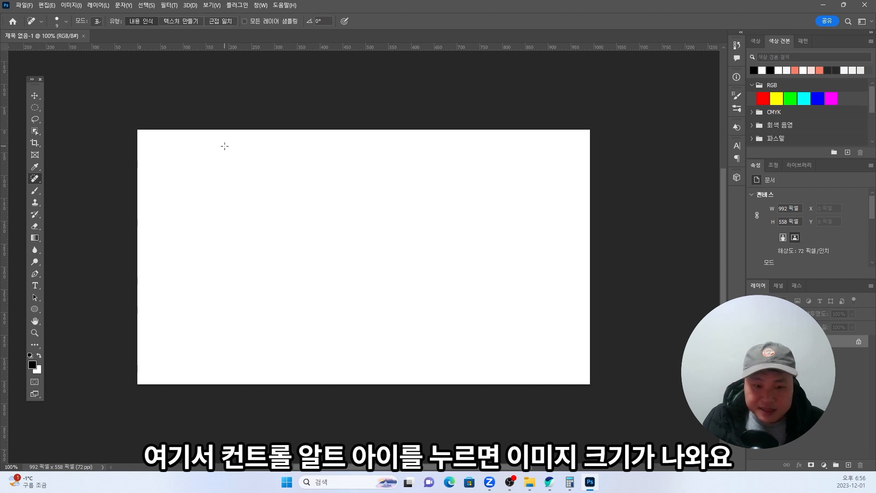
Step: Work out the proportional height in Image Size with the width set to 780 pixels, and close Photoshop without applying the resize
key(ctrl+alt+i)
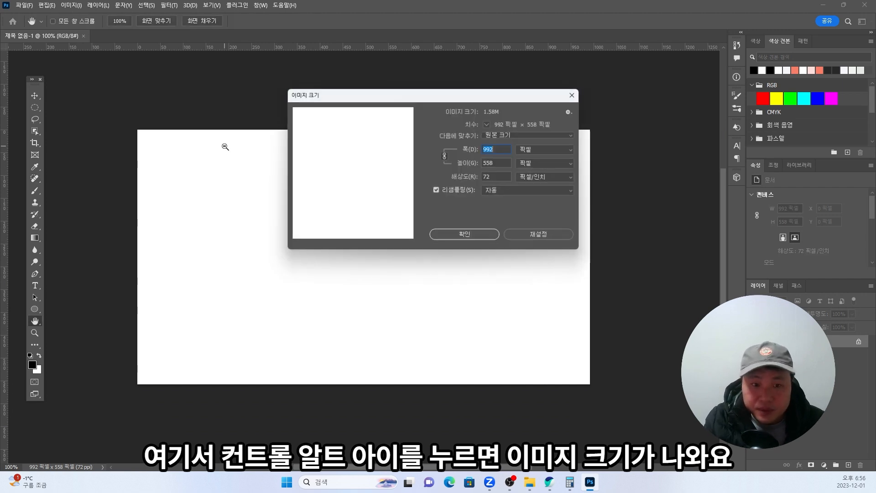
text(780)
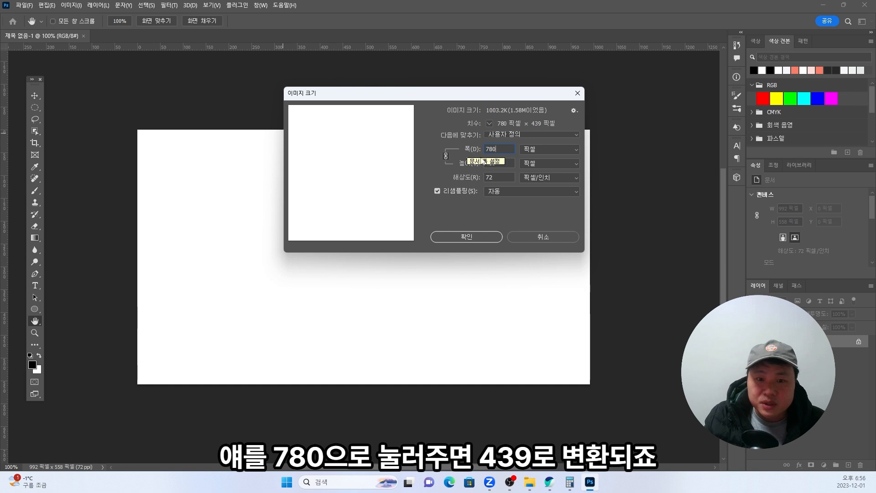
click(480, 163)
drag(498, 149, 481, 167)
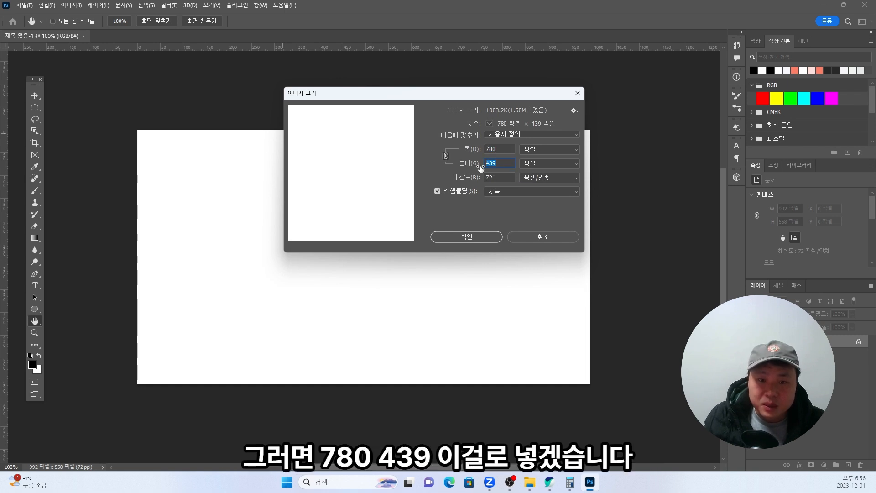
click(857, 7)
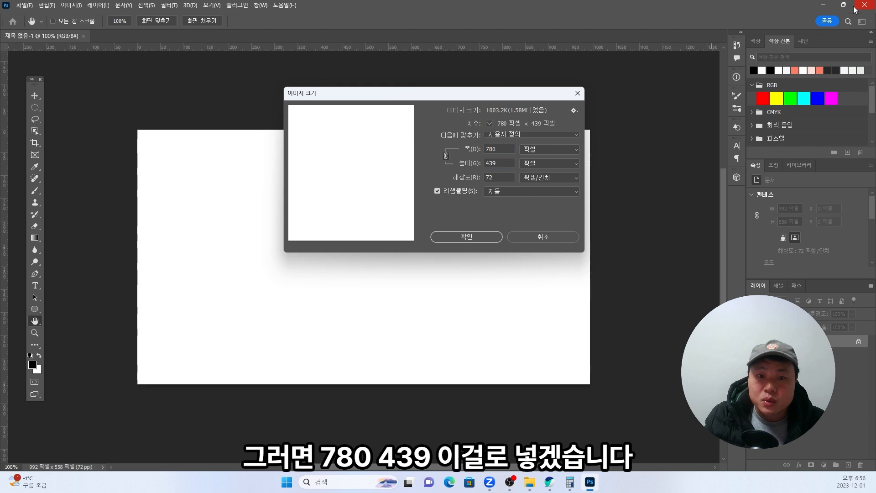
click(579, 94)
click(865, 6)
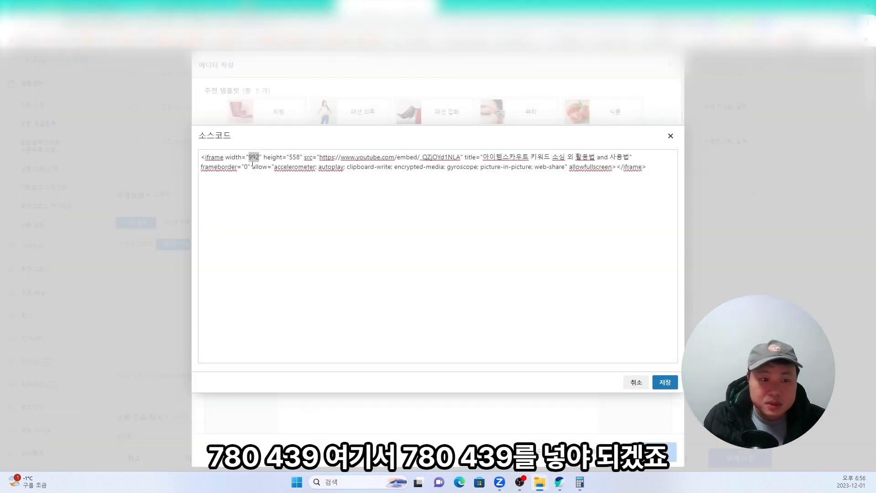
Step: Set the iframe width to 780 and the height to 439 in the source code
text(780)
drag(289, 157, 296, 159)
text(439)
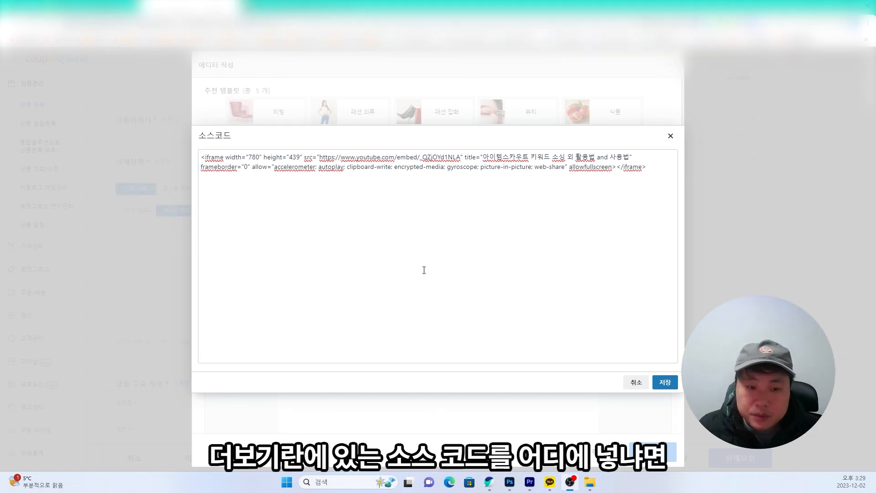
Step: Insert ?autoplay=1&mute=1&loop=1&playlist= directly after embed/ in the iframe's YouTube address
drag(397, 159, 417, 159)
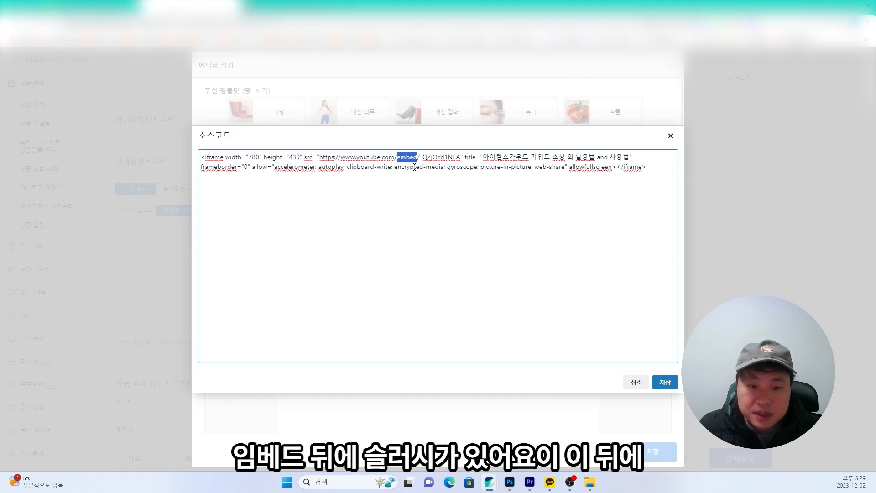
click(420, 160)
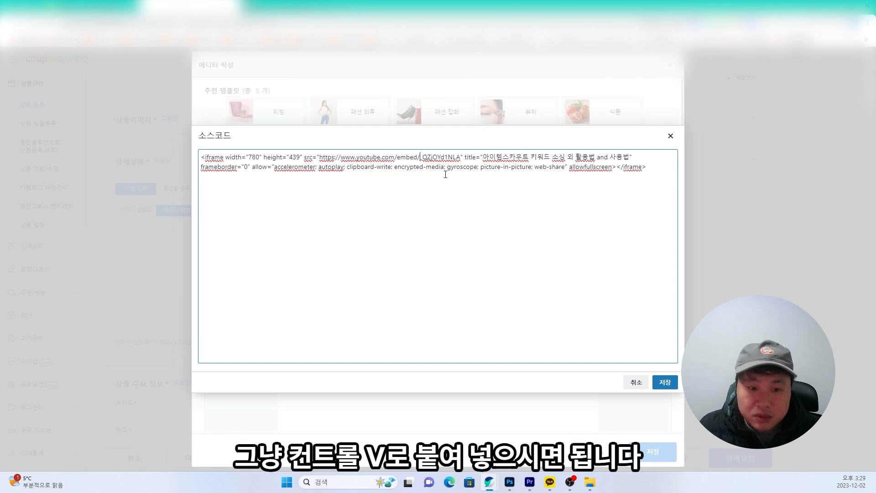
text(?autoplay=1&mute=1&loop=1&playlist=)
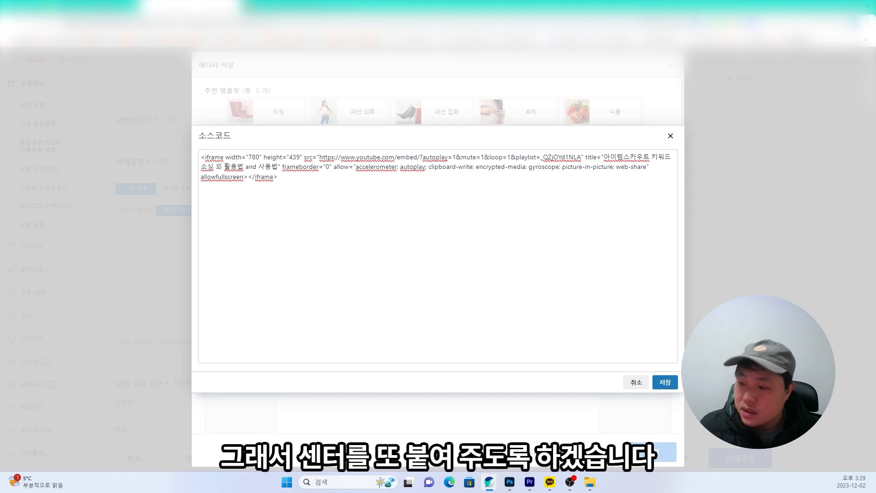
Step: Wrap the iframe code in <center> and </center> tags to centre the video
click(204, 157)
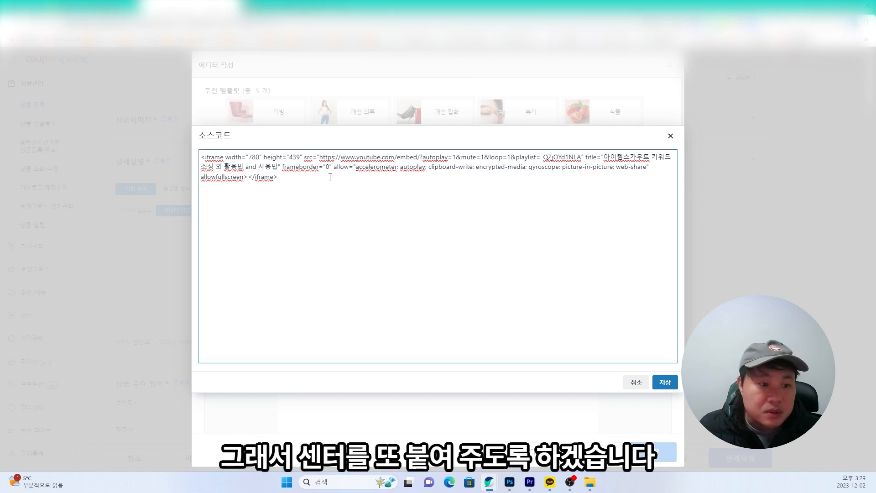
text(<center>)
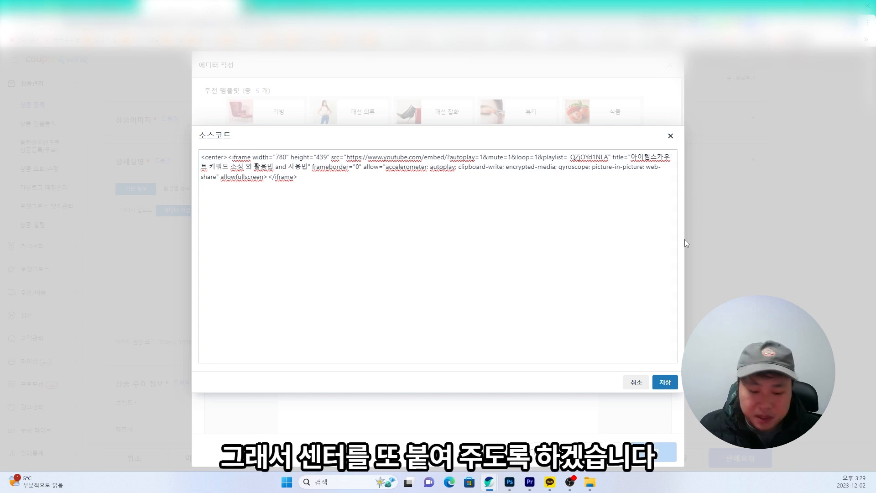
click(335, 186)
text(</center>)
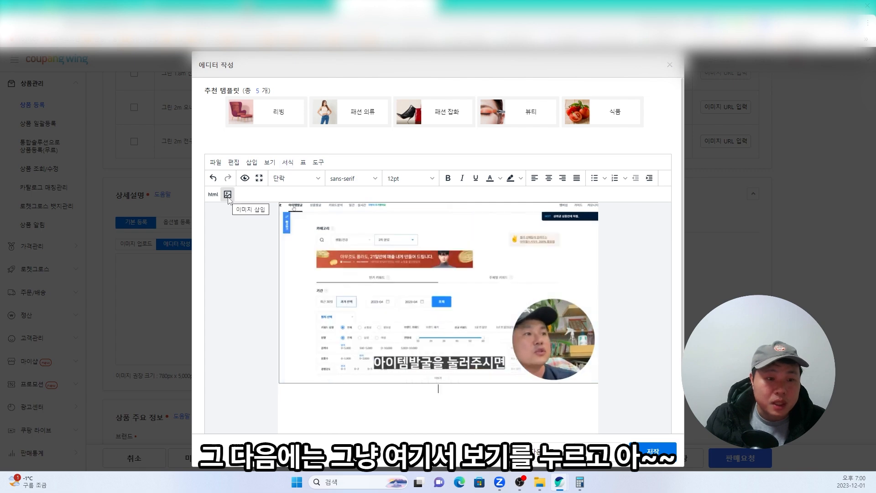
Step: Insert two detail page images below the video and save the editor's detail description
click(228, 195)
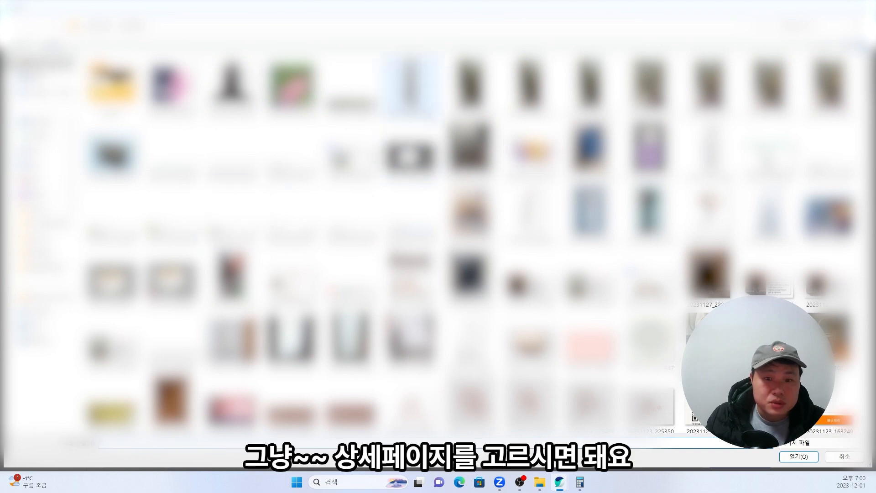
click(530, 86)
ctrl+click(591, 153)
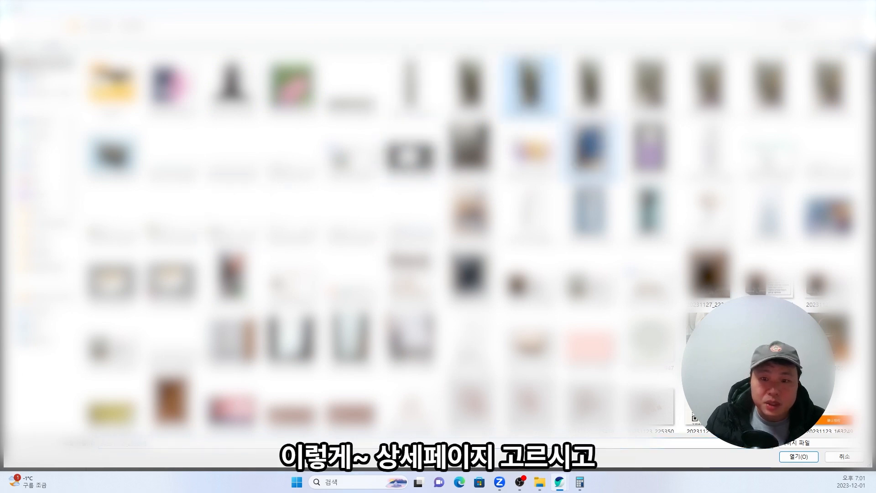
click(798, 456)
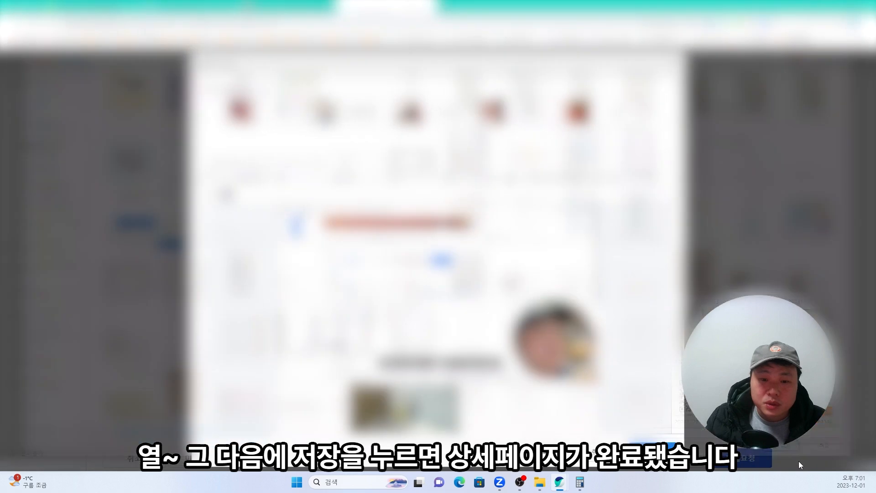
click(652, 451)
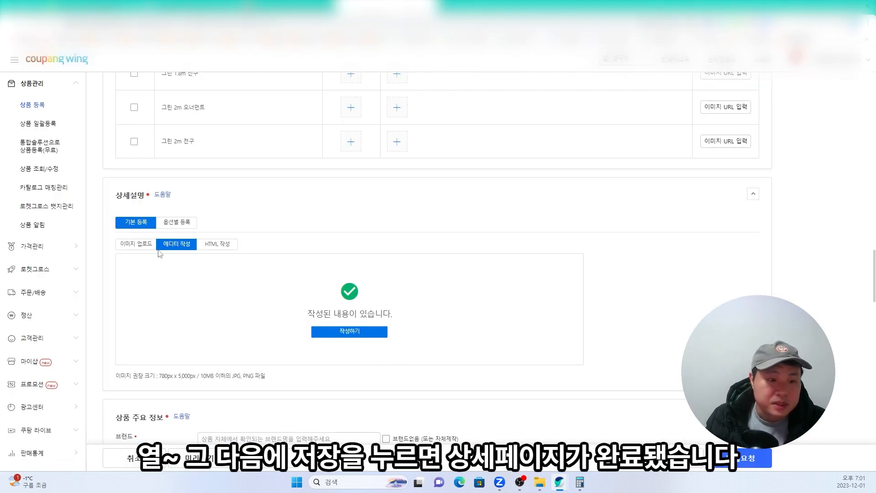
Step: Enter 닥등이선생 as the brand in the main product information and choose it as the selected brand
scroll(305, 192, down, 5)
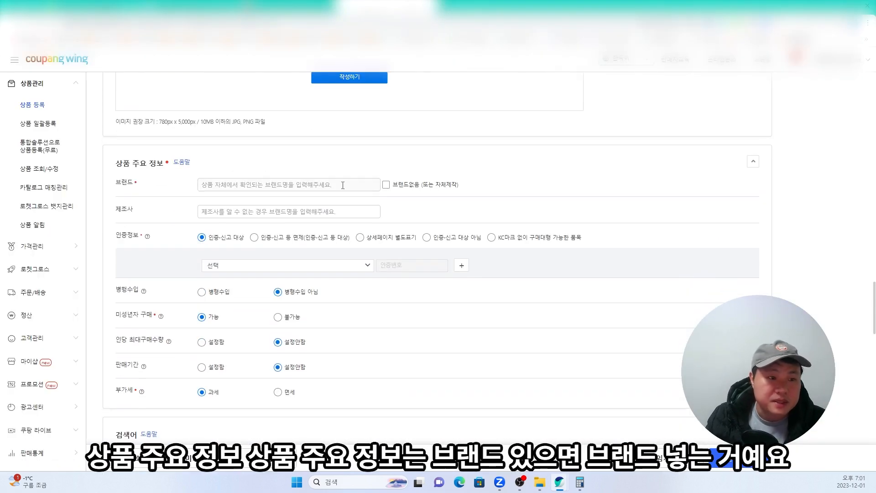
drag(116, 163, 156, 163)
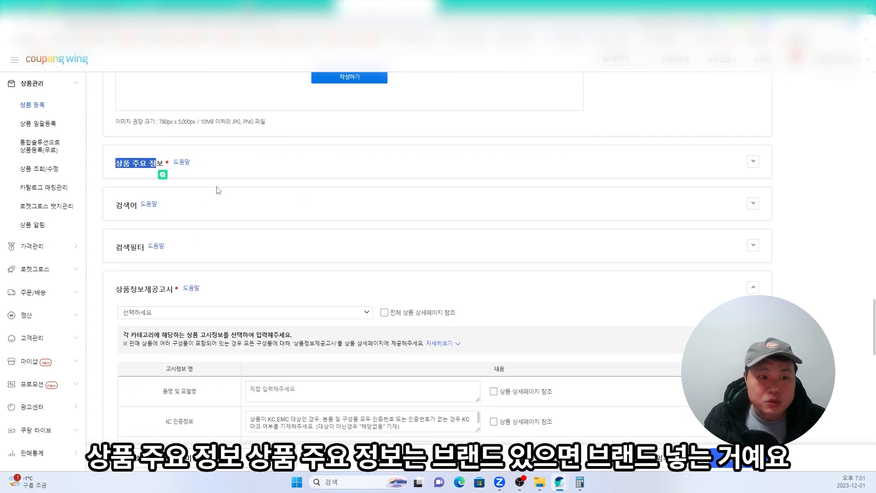
click(144, 163)
click(229, 185)
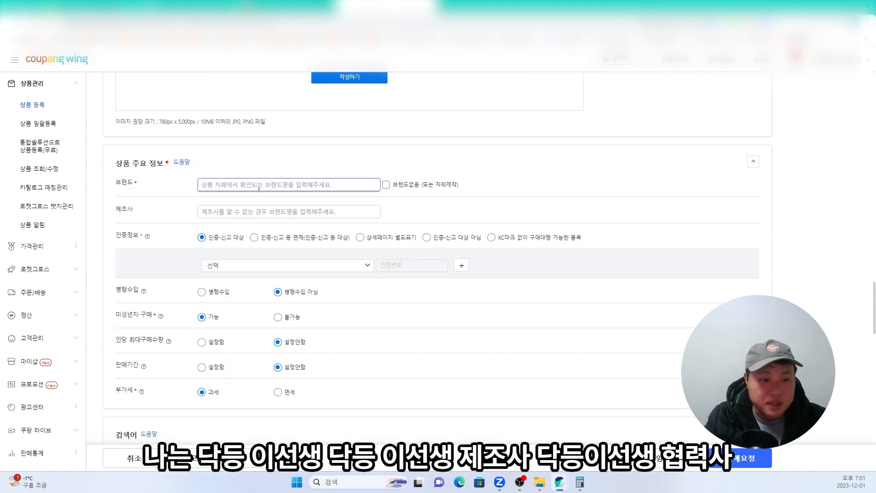
text(EKRE)
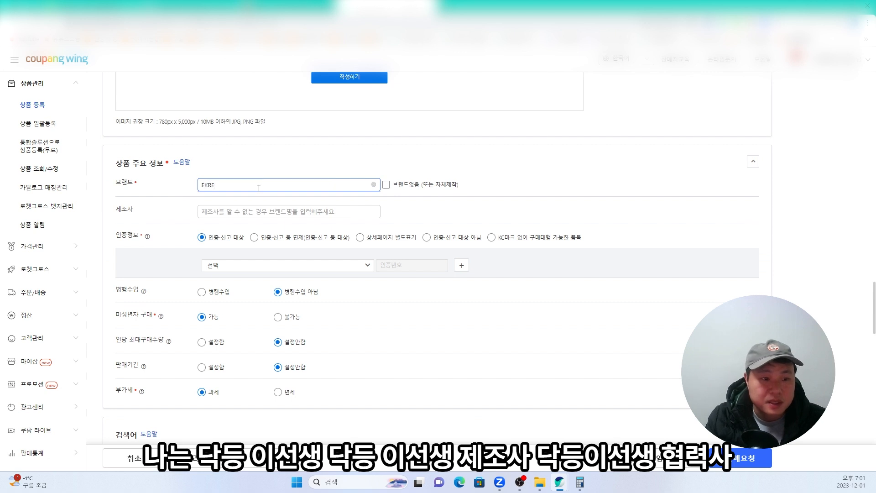
key(BackSpace)
key(BackSpace)
key(BackSpace)
key(BackSpace)
text(닥등이선생)
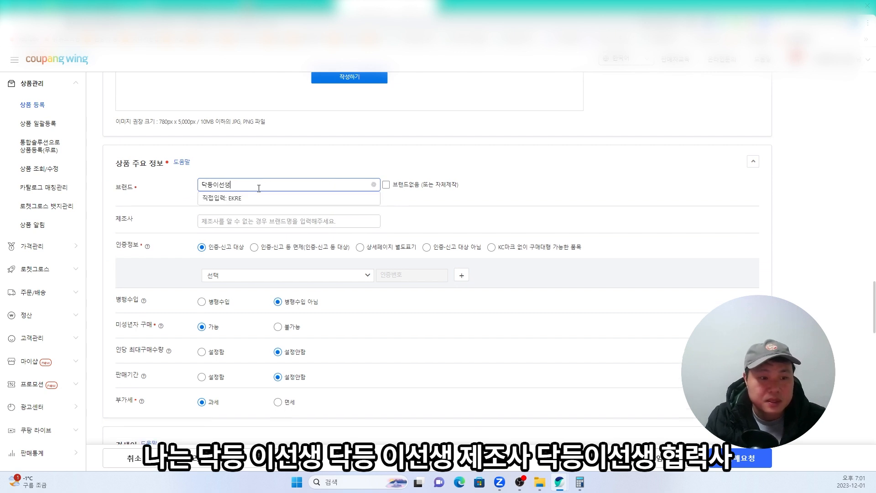
click(237, 198)
Step: Enter 닥등이선생 협력사 as the manufacturer and set the certification information to 인증·신고 대상 아님
click(235, 231)
text(닥등이선생 협력사)
click(427, 252)
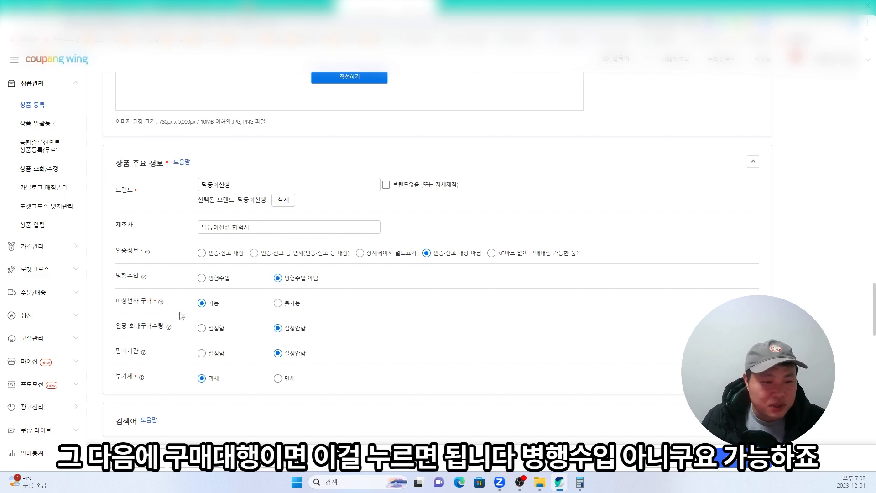
Step: Expand the search terms (검색어) section and start editing its tag field
scroll(285, 361, down, 1)
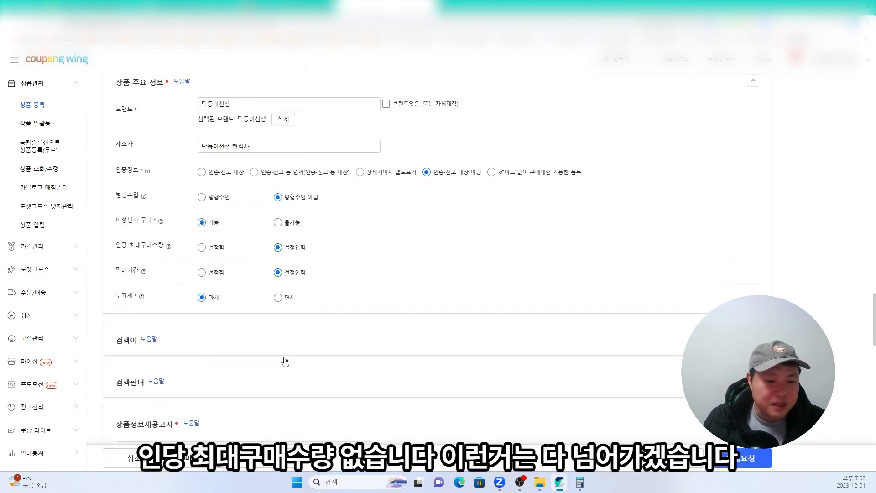
scroll(285, 361, down, 3)
click(130, 236)
click(211, 251)
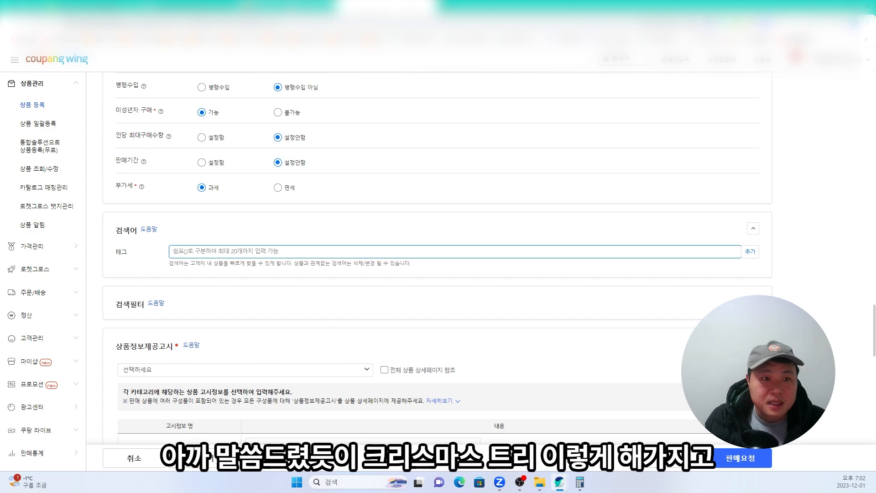
Step: Switch to the Coupang shopping page and shorten the search text to 크리스마스트리 to look up related keywords
click(290, 8)
scroll(388, 133, up, 3)
triple_click(393, 137)
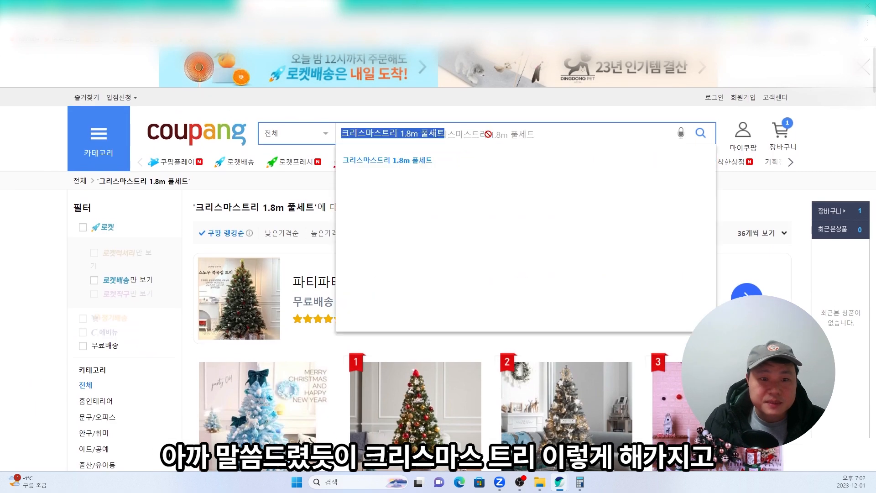
drag(400, 135, 449, 135)
key(BackSpace)
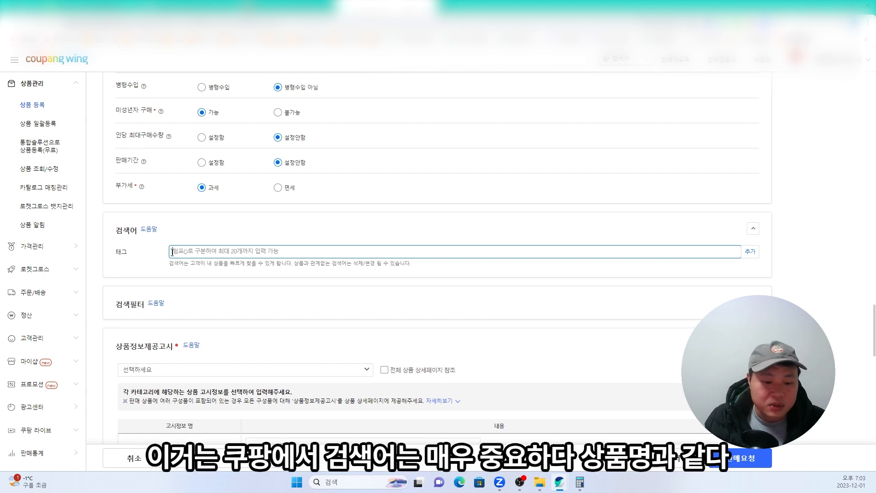
mouse_move(152, 220)
mouse_down()
mouse_move(90, 233)
mouse_move(145, 259)
mouse_move(107, 259)
mouse_move(160, 217)
mouse_move(89, 235)
mouse_move(157, 269)
mouse_move(167, 218)
mouse_up()
key(Escape)
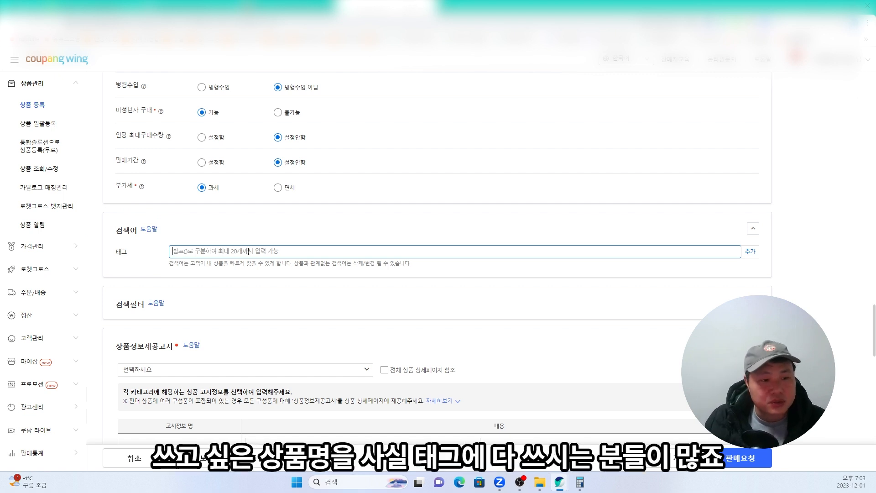
scroll(150, 283, down, 2)
scroll(139, 251, up, 2)
Step: Expand the search filter (검색필터) section and apply 트리 as the component (구성품) for all options
click(138, 247)
scroll(139, 246, down, 2)
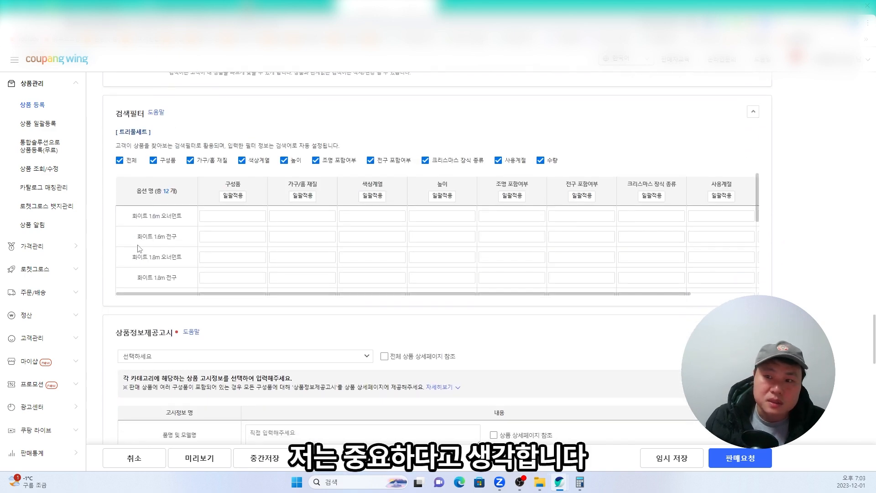
click(229, 202)
click(217, 227)
text(트리)
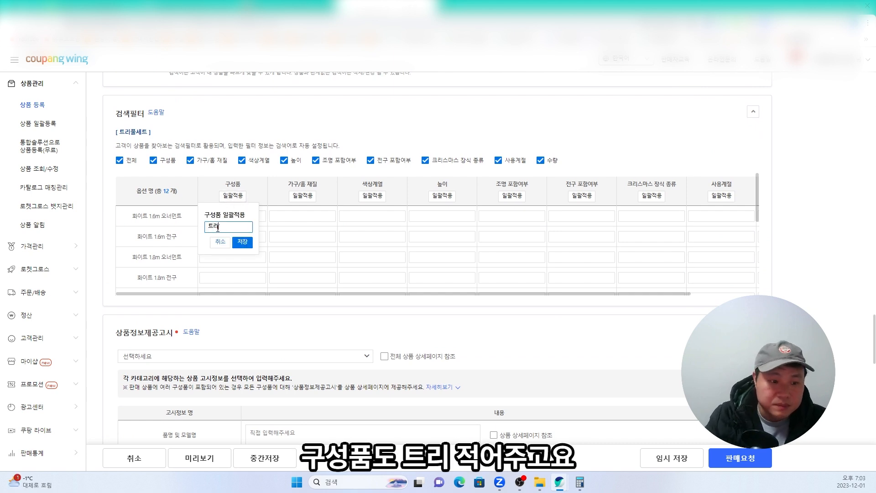
click(242, 241)
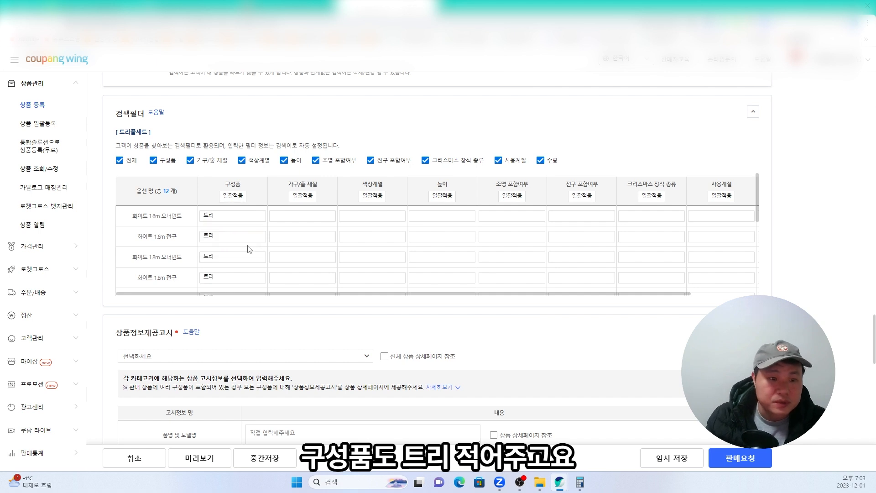
Step: Apply PVC as the furniture/home material (가구/홈 재질) for all options
click(302, 195)
click(300, 233)
click(303, 271)
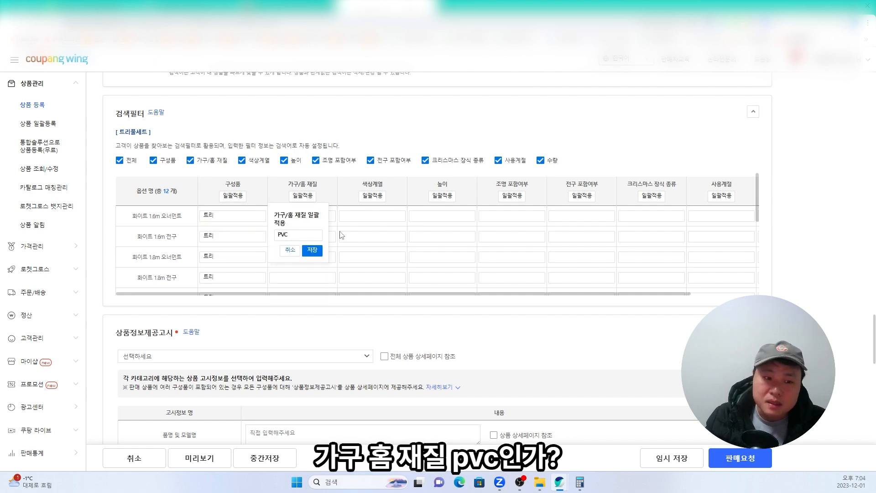
click(313, 250)
Step: Apply 화이트,그린 as the colour family (색상계열) for all options
click(372, 195)
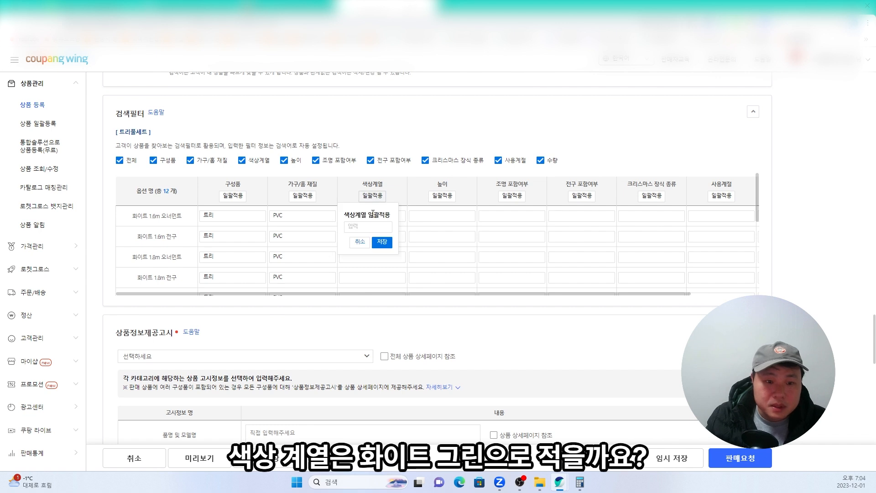
click(367, 226)
text(화이트,그린)
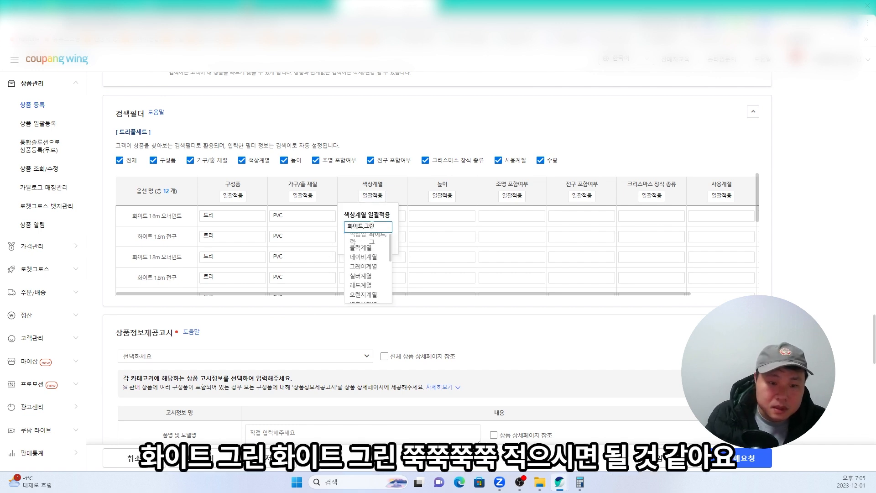
click(369, 236)
click(381, 240)
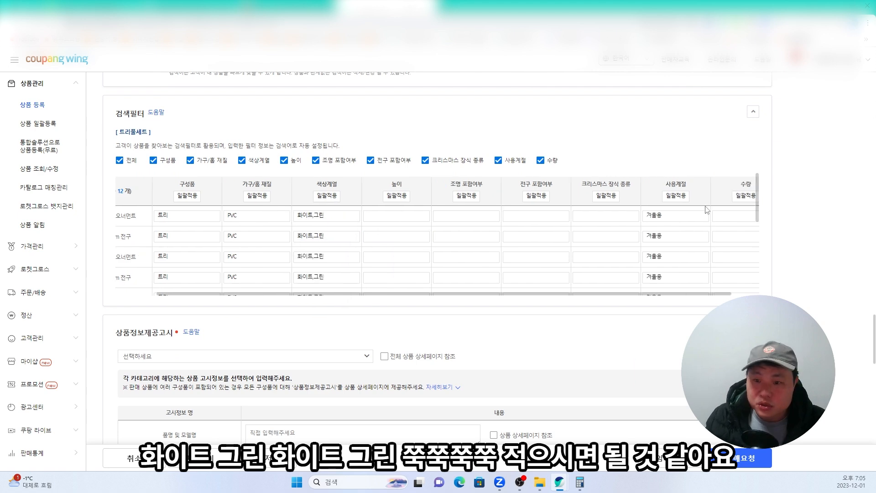
scroll(292, 251, down, 6)
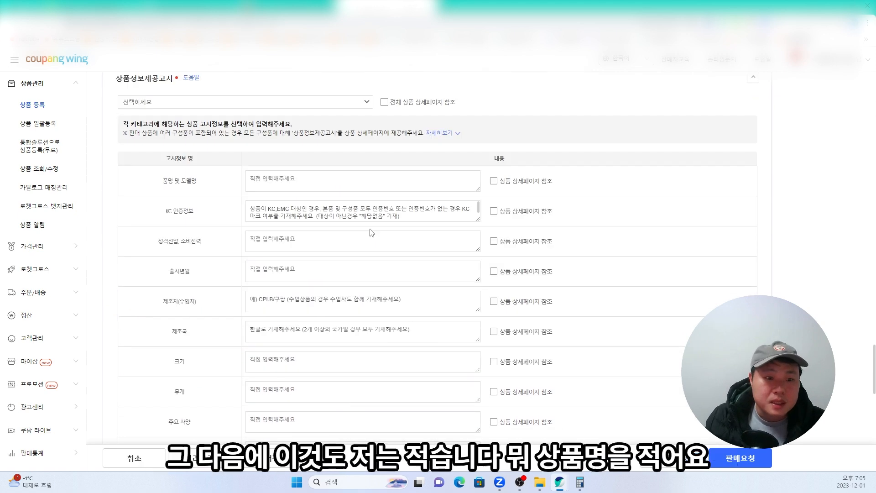
Step: Enter 닥등이선생 크리스마스트리 as the product and model name (품명 및 모델명) in the product information notice
click(303, 185)
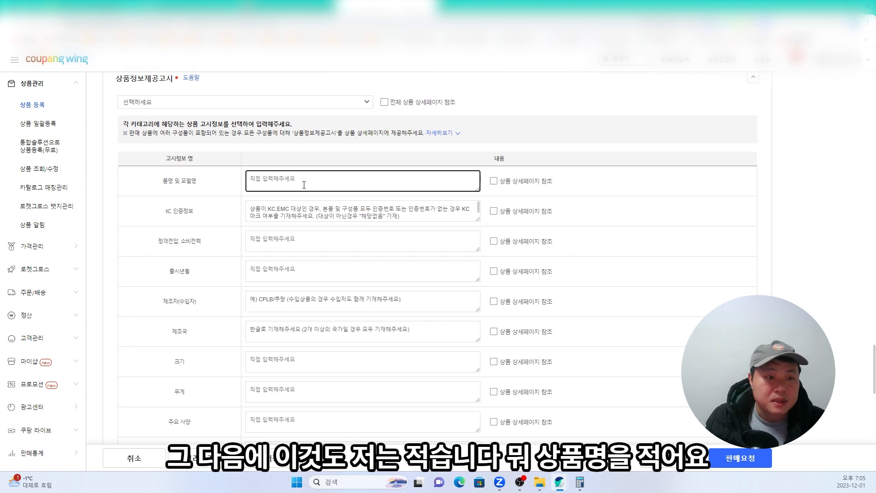
text(닥등이선생)
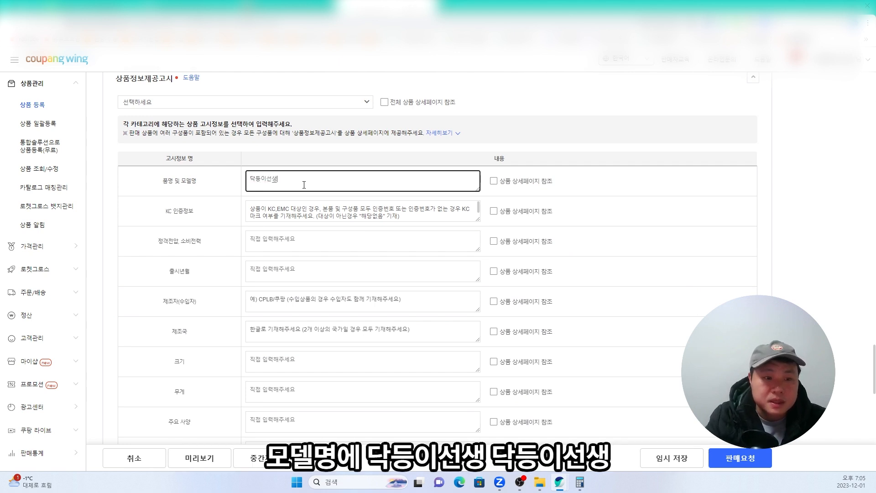
text( 크리스마)
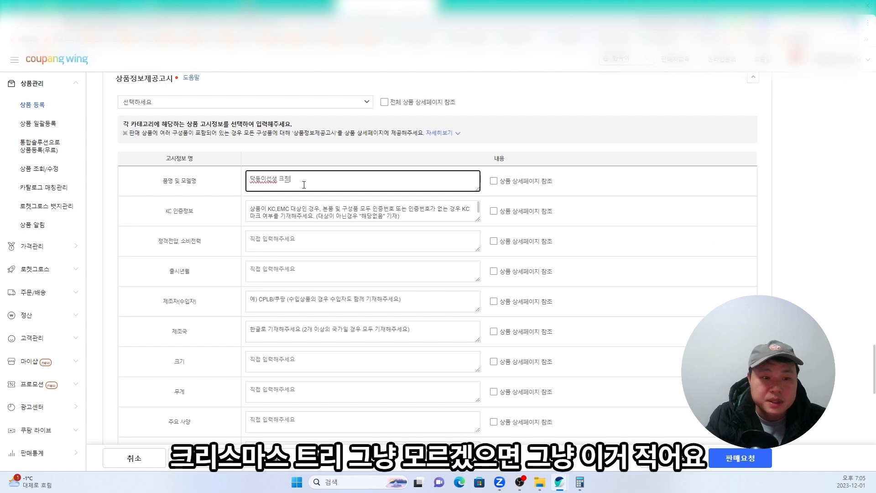
text(스트리)
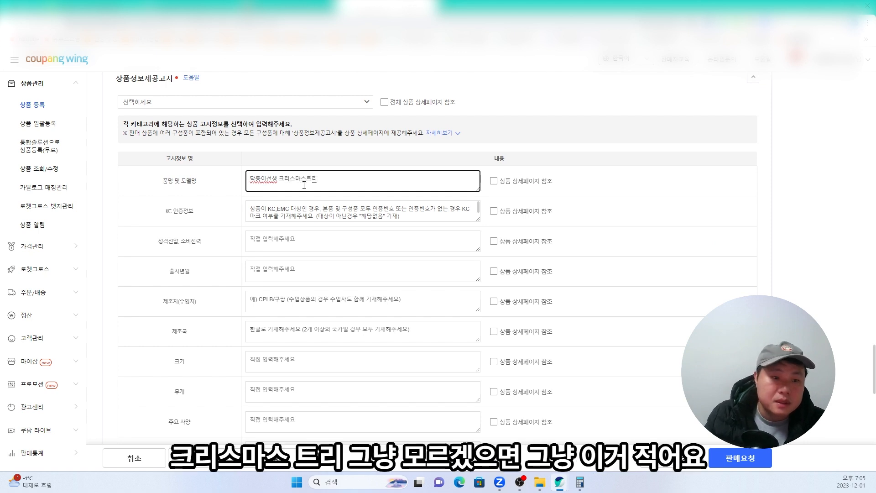
Step: Set KC 인증정보, 정격전압/소비전력 and 출시년월 to refer to the product detail page (상품 상세페이지 참조)
click(494, 211)
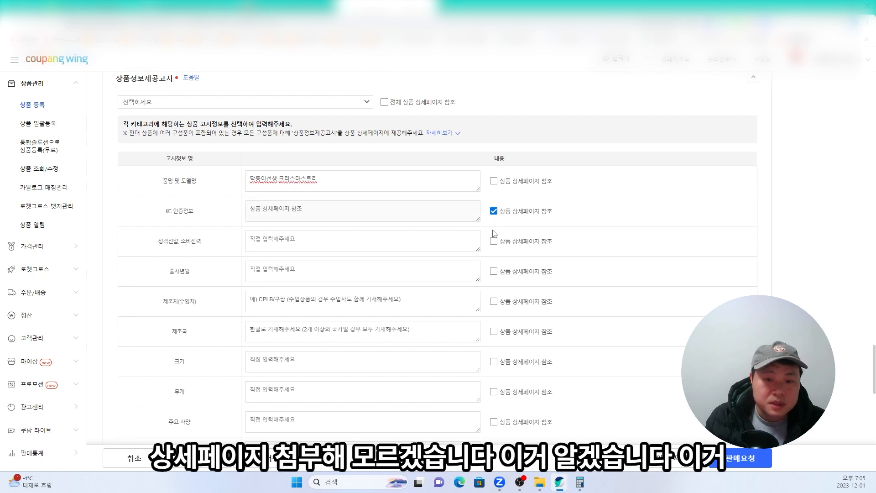
scroll(605, 215, down, 2)
click(494, 178)
click(494, 207)
Step: Enter 아시아/중국 as the country of manufacture (제조국)
click(319, 271)
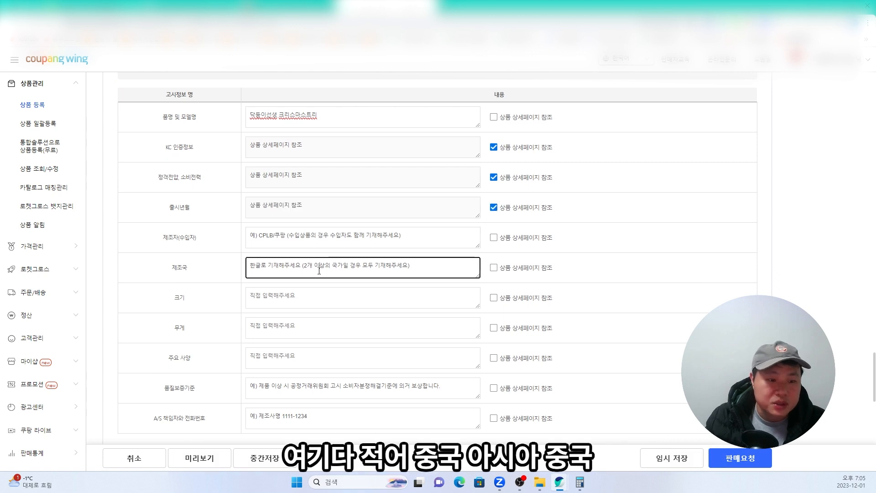
text(중)
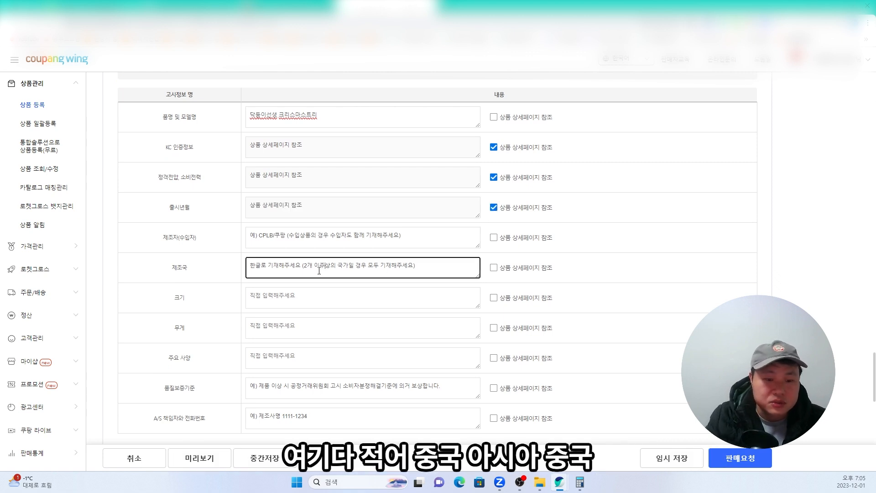
scroll(197, 257, down, 1)
key(ctrl+a)
text(아시)
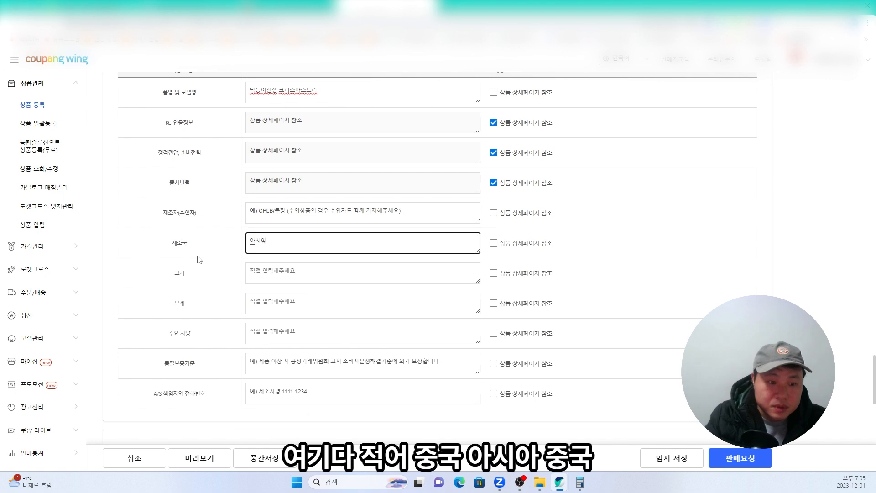
text(아/주)
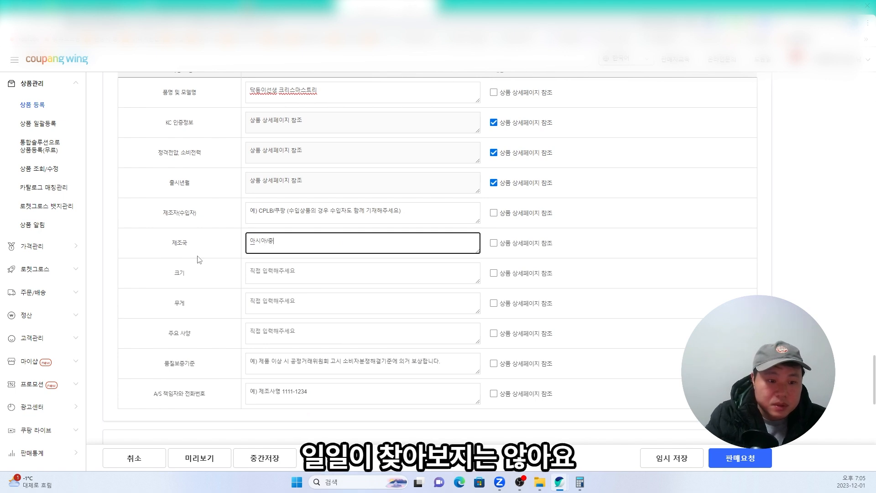
Step: Set size (크기), weight (무게) and main specifications (주요 사양) to refer to the product detail page
click(493, 272)
click(493, 303)
click(493, 334)
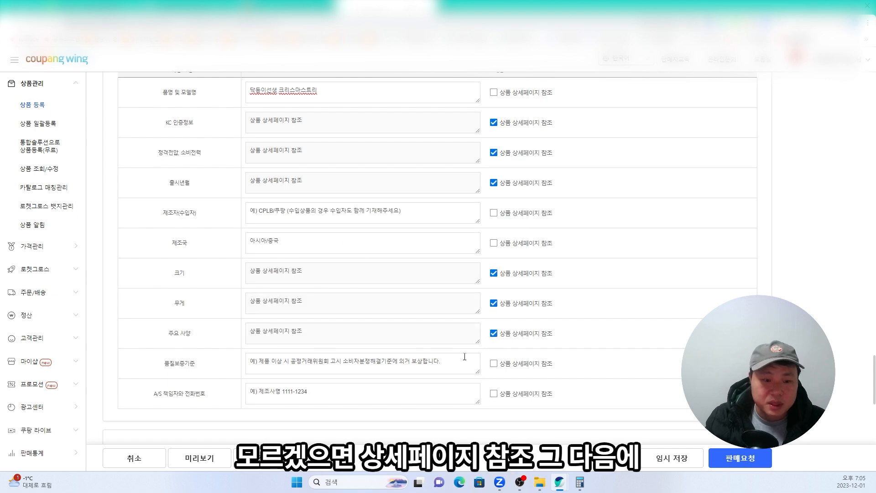
Step: Review the 구비서류, 배송 and 반품/교환 sections, including the dispatch origin, dispatch lead time and one-way shipping fees
scroll(320, 274, down, 10)
scroll(132, 192, up, 4)
click(132, 192)
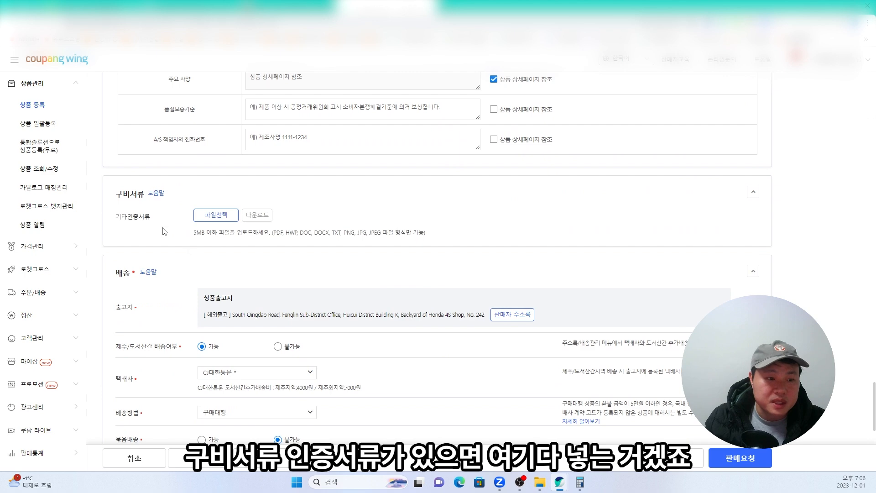
double_click(135, 193)
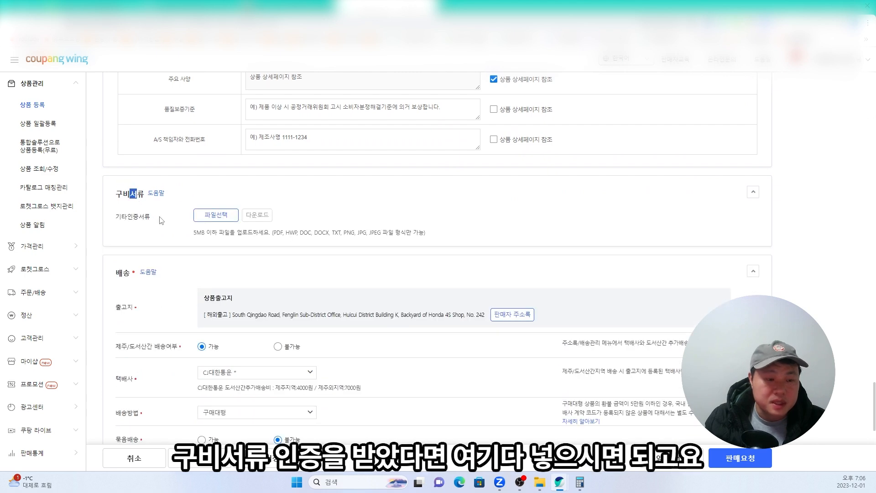
scroll(218, 226, down, 3)
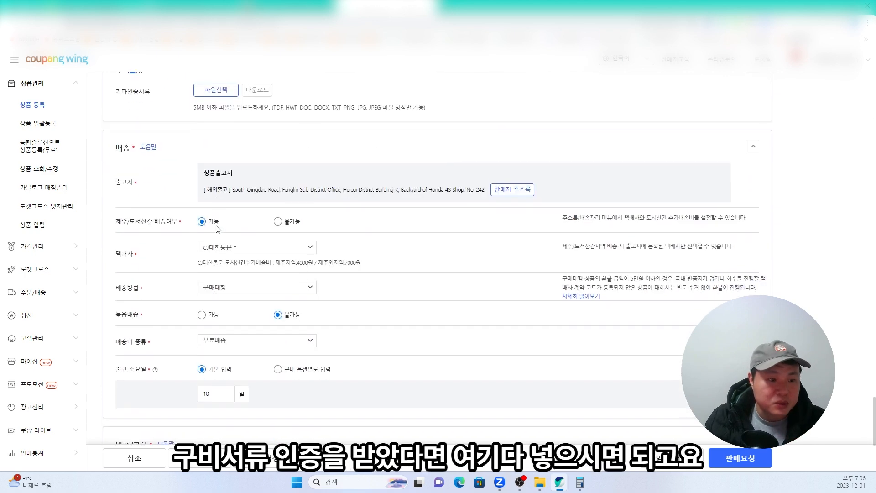
drag(209, 181, 489, 191)
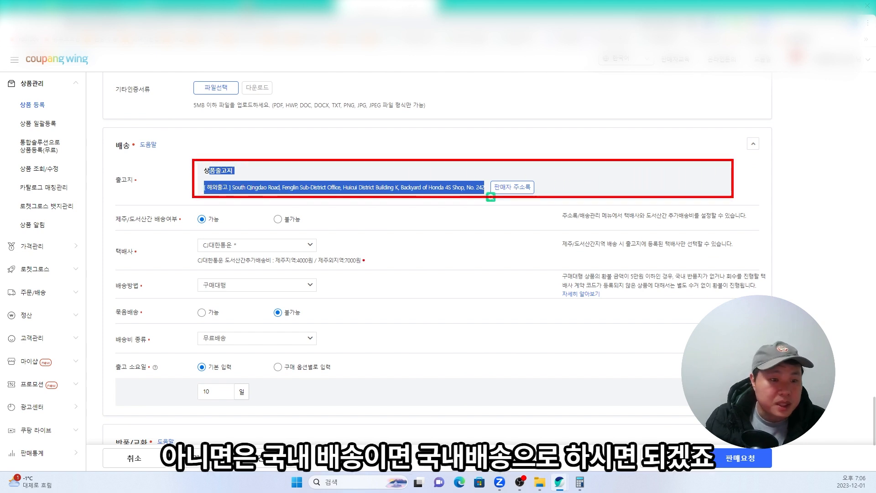
scroll(296, 260, down, 2)
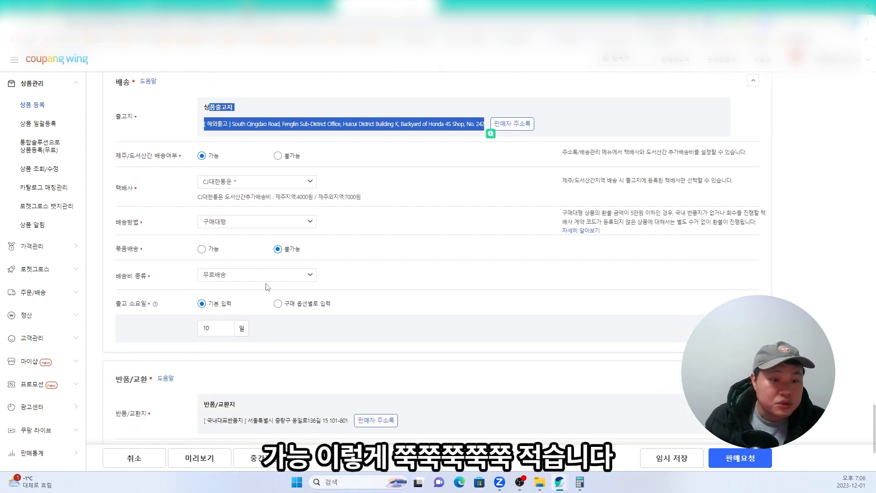
scroll(238, 346, down, 3)
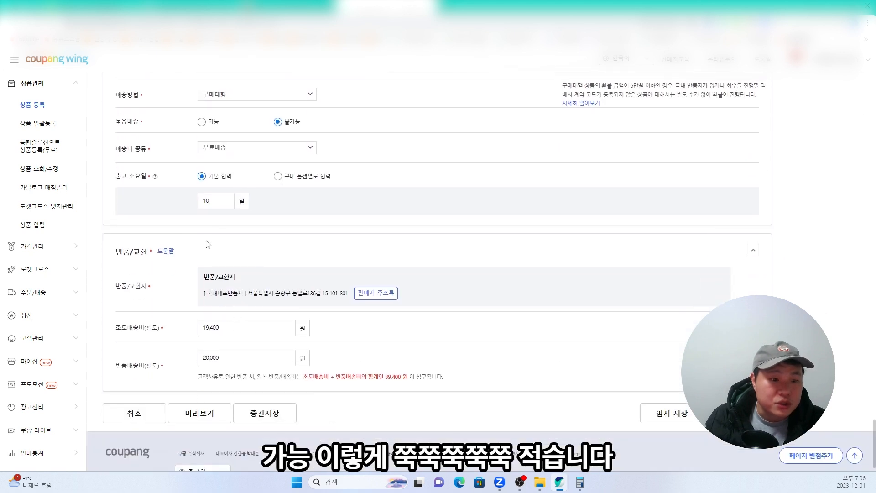
drag(213, 201, 173, 207)
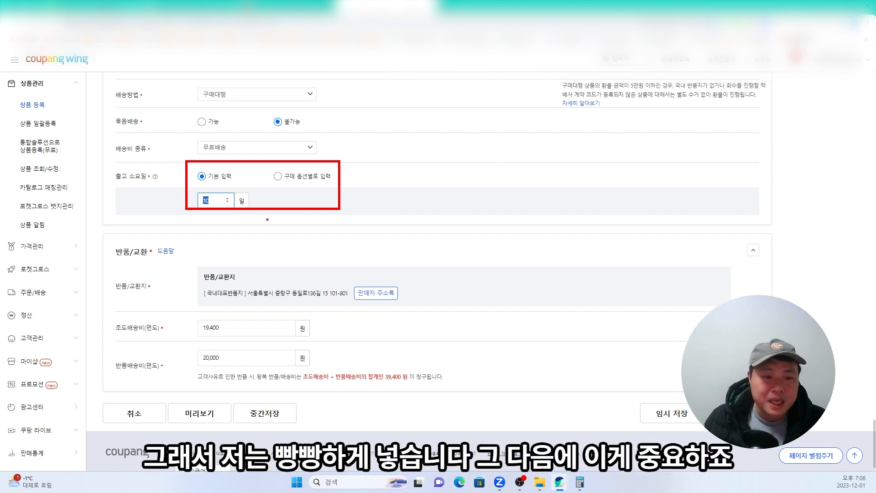
key(Escape)
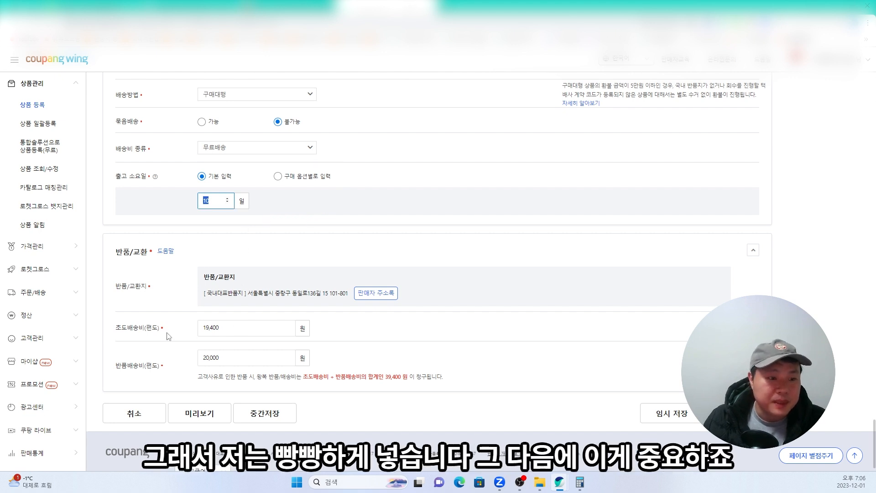
key(ctrl+2)
mouse_move(149, 315)
mouse_down()
mouse_move(62, 333)
mouse_move(140, 381)
mouse_up()
key(e)
mouse_move(174, 325)
mouse_down()
mouse_move(174, 381)
mouse_move(130, 372)
mouse_move(175, 332)
mouse_up()
key(Escape)
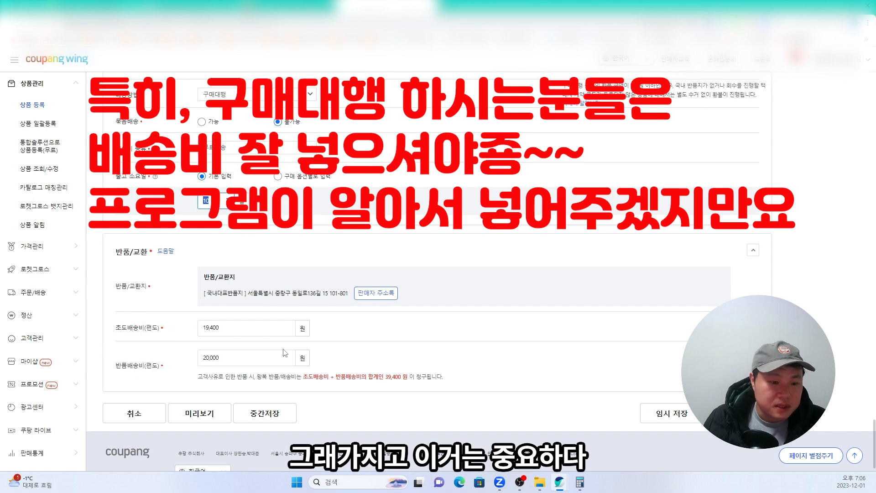
Step: Look up the lowest sale price (판매가) in the option list
scroll(270, 347, up, 15)
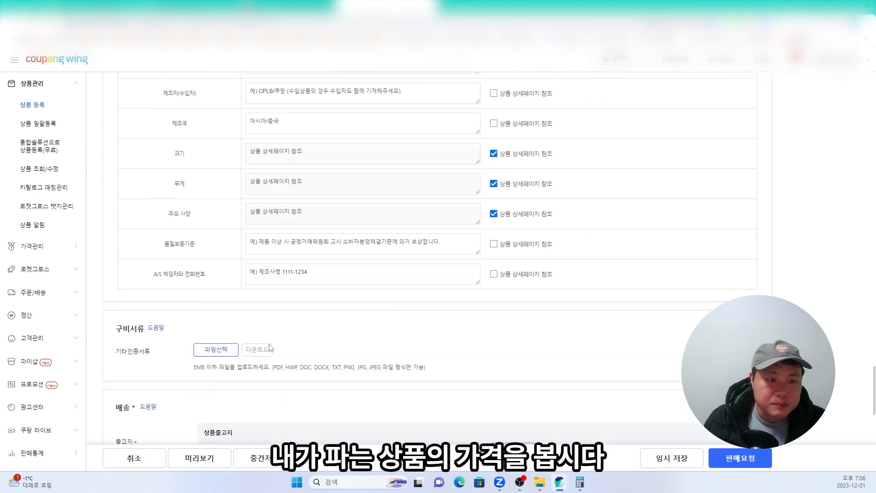
scroll(271, 348, up, 15)
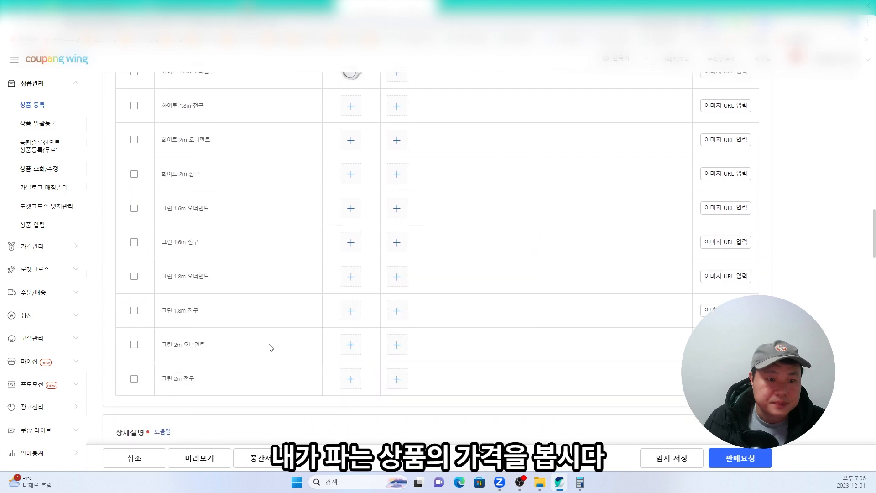
scroll(270, 347, down, 2)
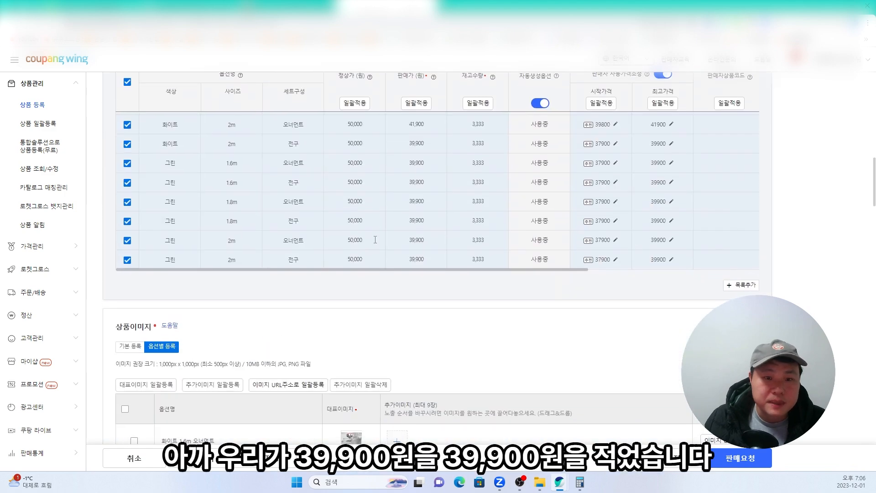
drag(408, 145, 425, 144)
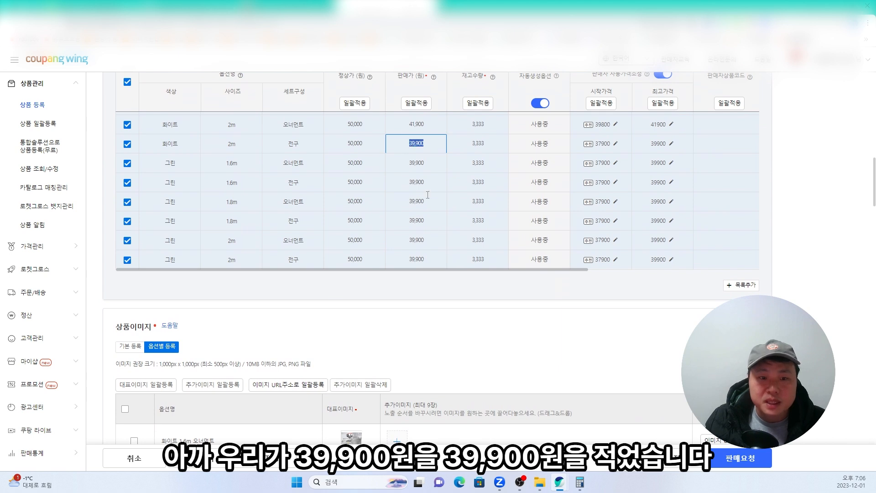
Step: Switch to Calculator and divide 39900 by 2
click(579, 482)
key(Escape)
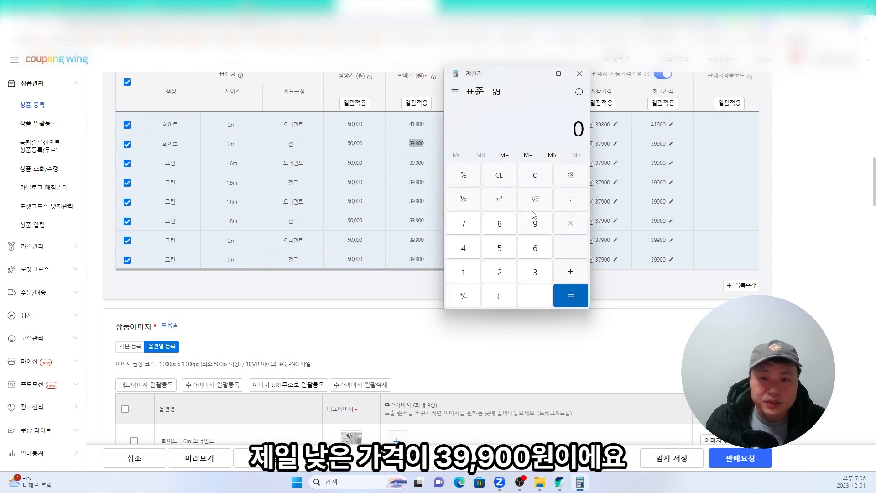
text(3)
click(538, 224)
click(538, 230)
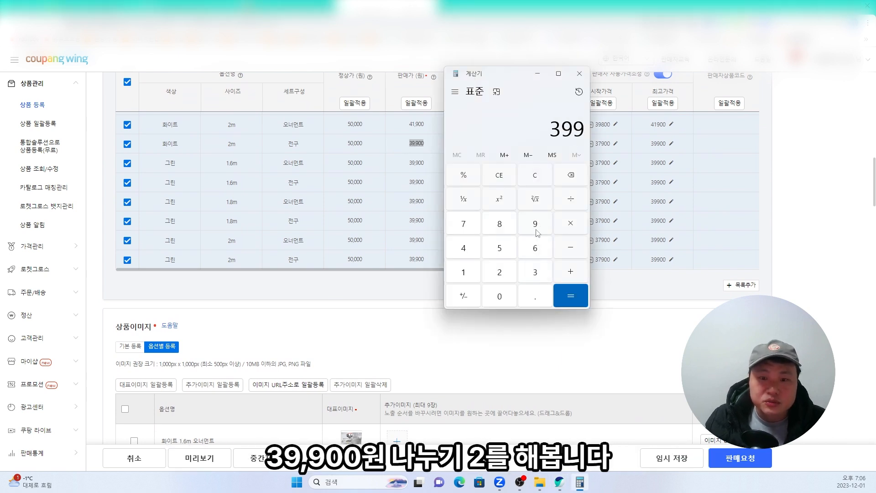
click(502, 301)
click(502, 302)
click(571, 201)
click(511, 272)
click(570, 295)
drag(524, 129, 581, 129)
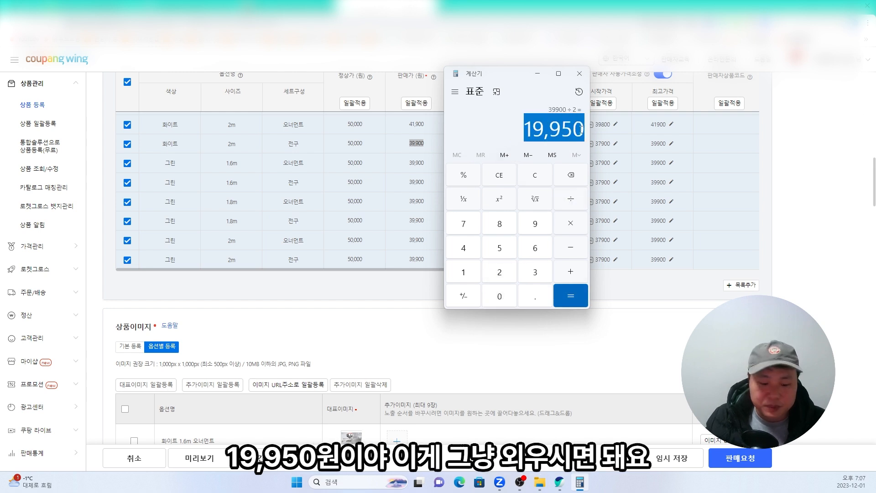
Step: Try to set the one-way initial shipping fee (초도배송비) in the return/exchange section to 19,950 won
scroll(372, 329, down, 10)
scroll(372, 328, down, 15)
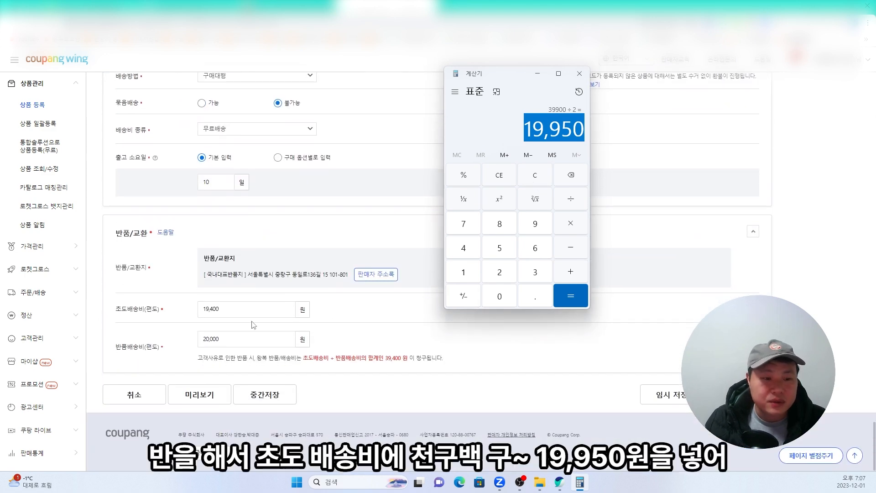
drag(246, 311, 193, 317)
text(19950)
click(360, 347)
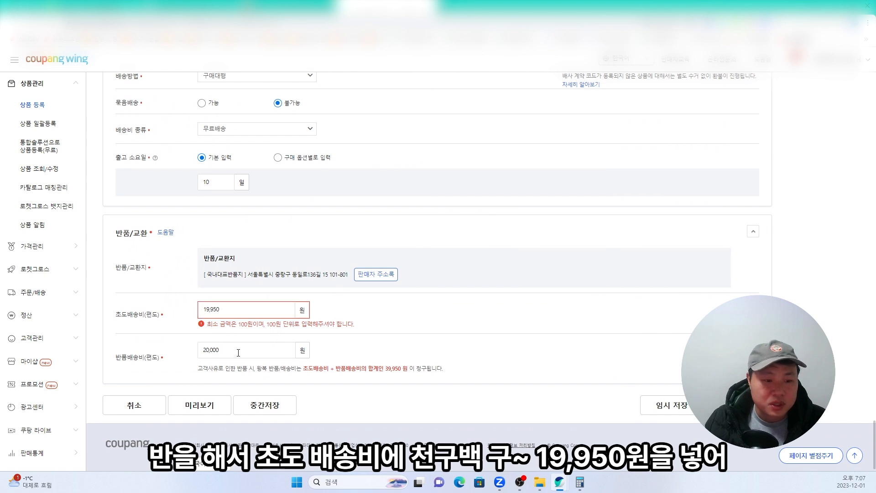
Step: Set the one-way return shipping fee (반품배송비) to 19,950 won
drag(238, 352, 160, 355)
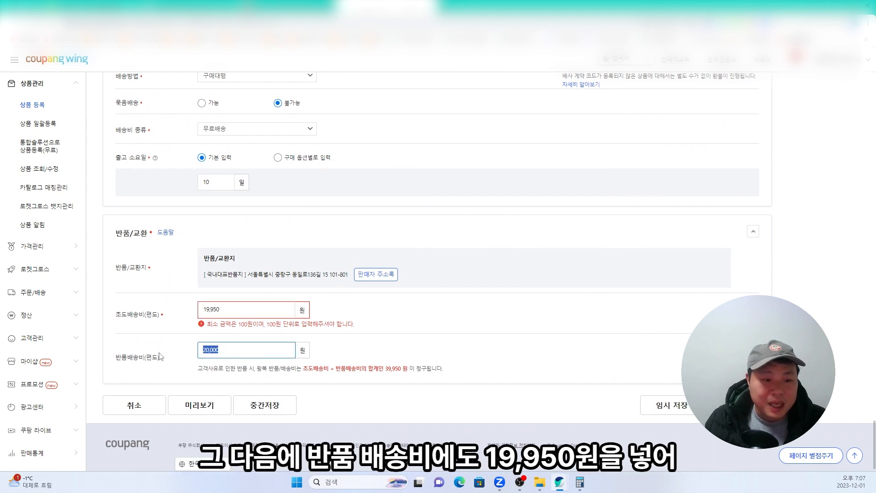
text(19950)
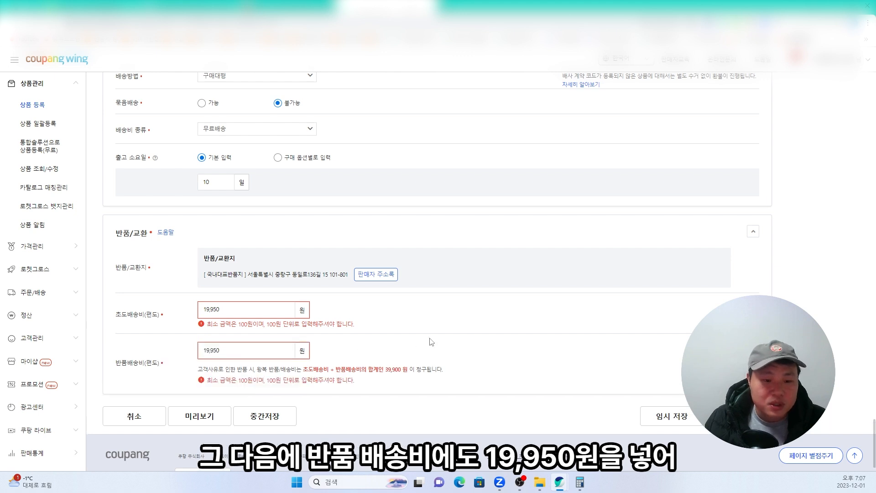
click(391, 359)
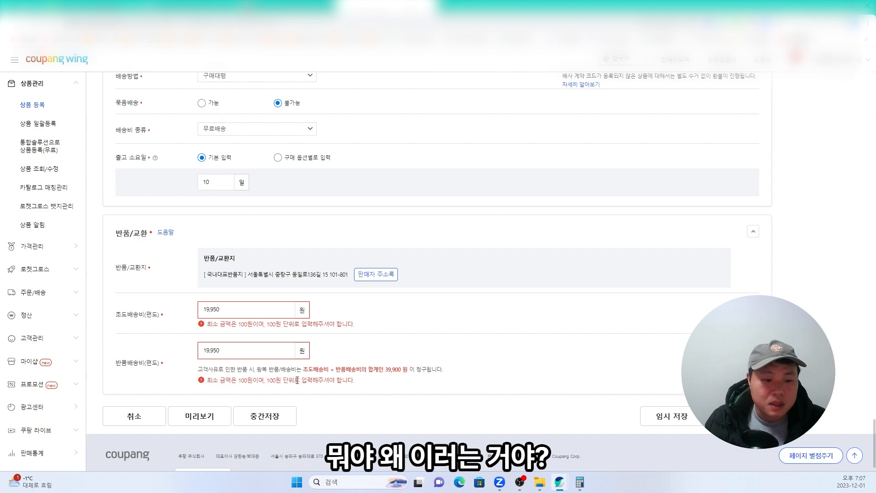
Step: Recheck the fee entry rule and the halved price, and set the one-way initial shipping fee (초도배송비) to 19,900 won
drag(260, 383, 342, 384)
scroll(421, 383, up, 10)
scroll(421, 383, down, 10)
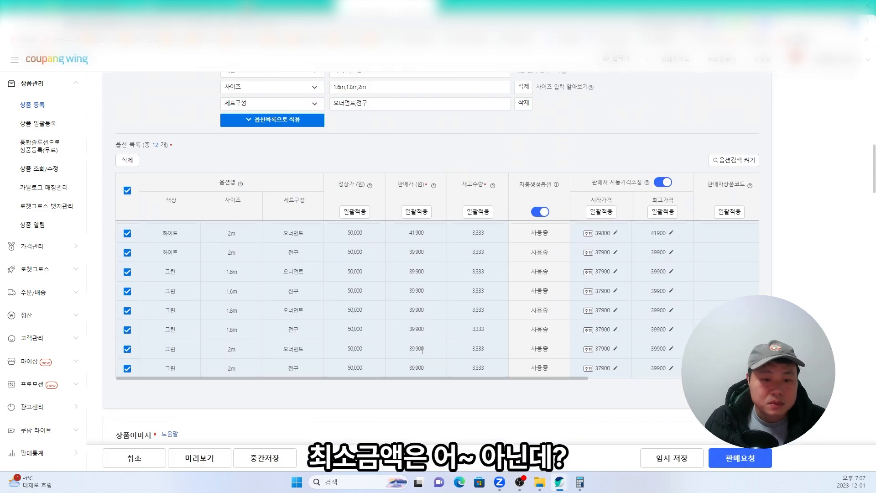
click(580, 482)
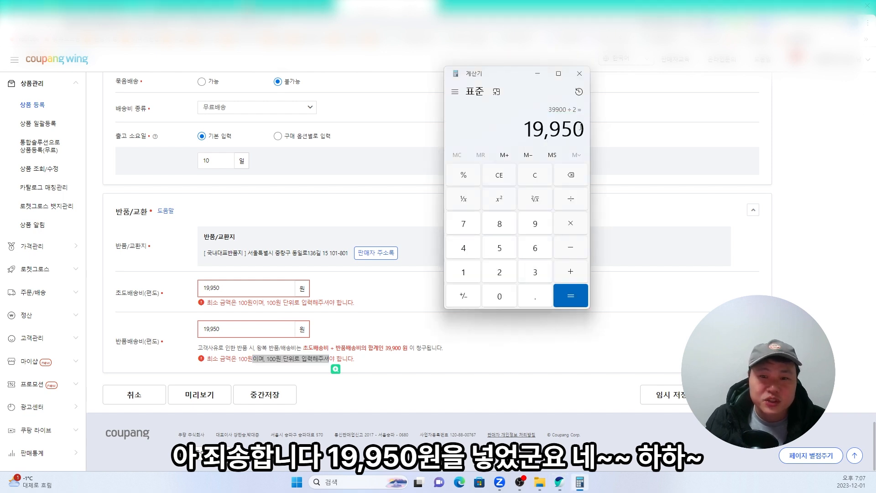
drag(582, 134, 545, 140)
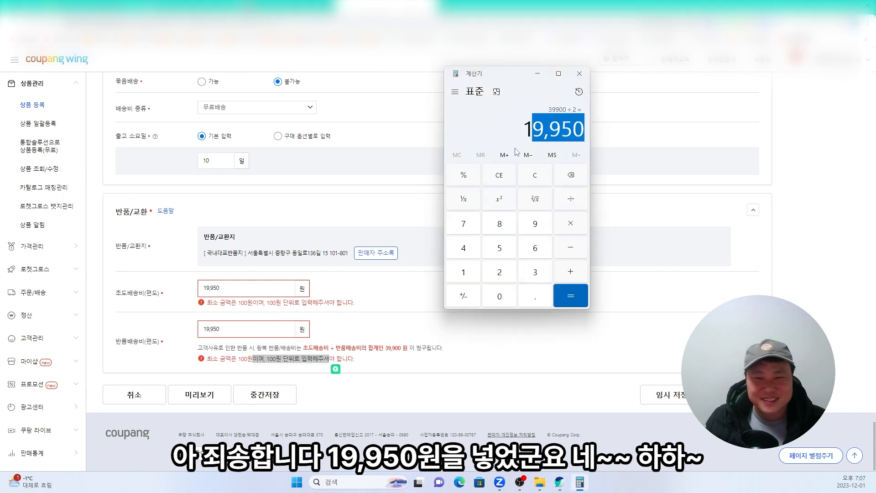
drag(232, 296, 198, 299)
text(19,900)
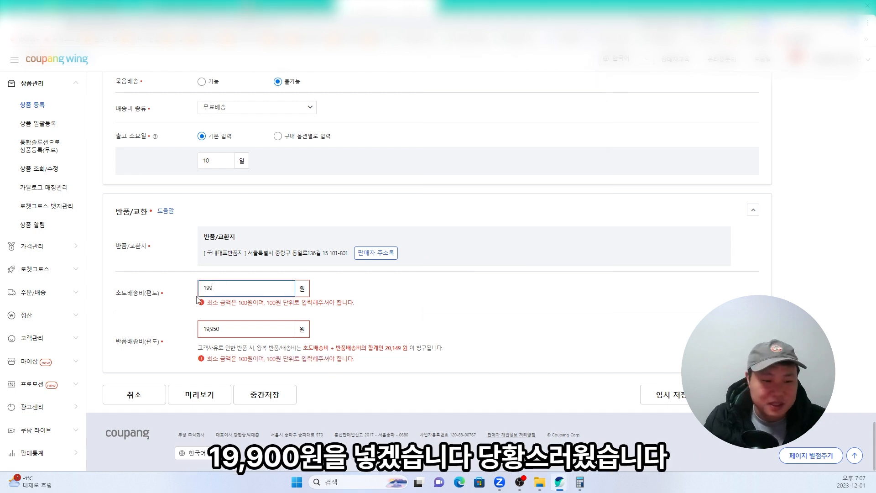